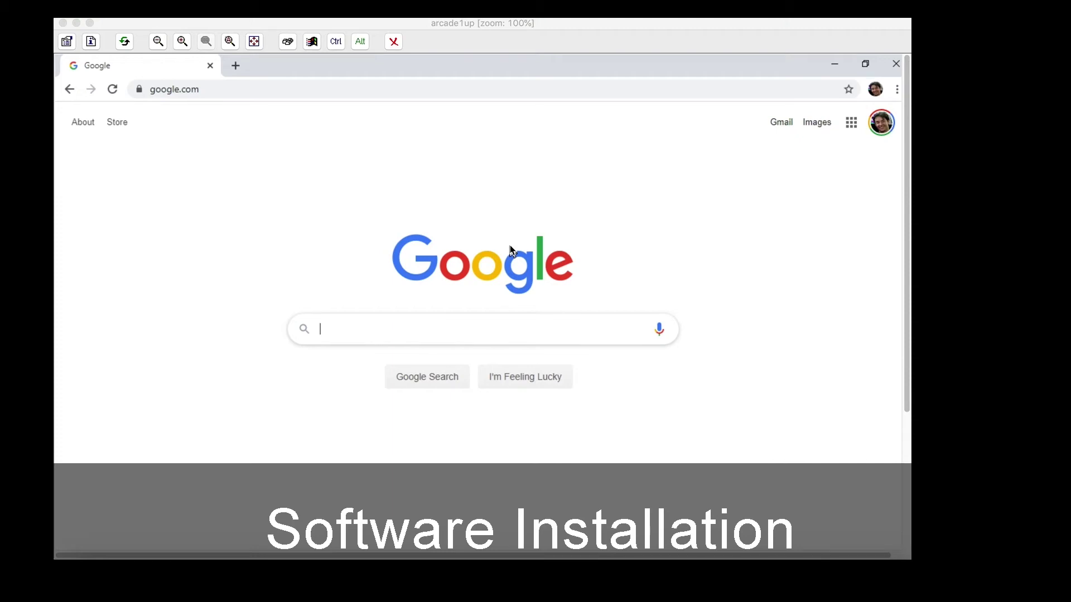
# Load pixelcade.org and download the Pixelcade for Windows 2.6.0 installer from Download & Guides.
pyautogui.click(216, 88)
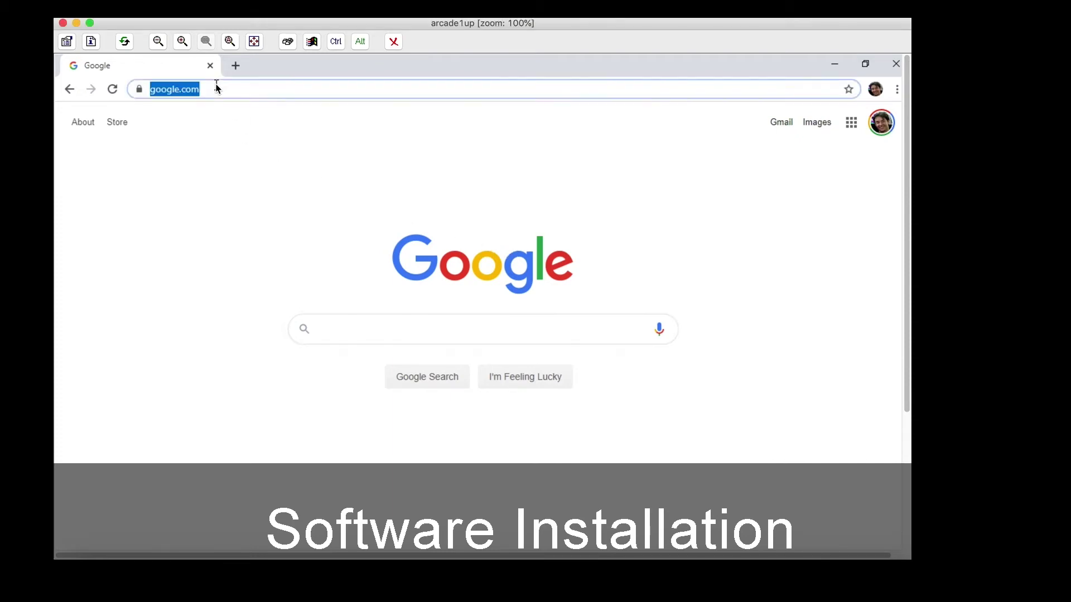
pyautogui.write('pixelcd')
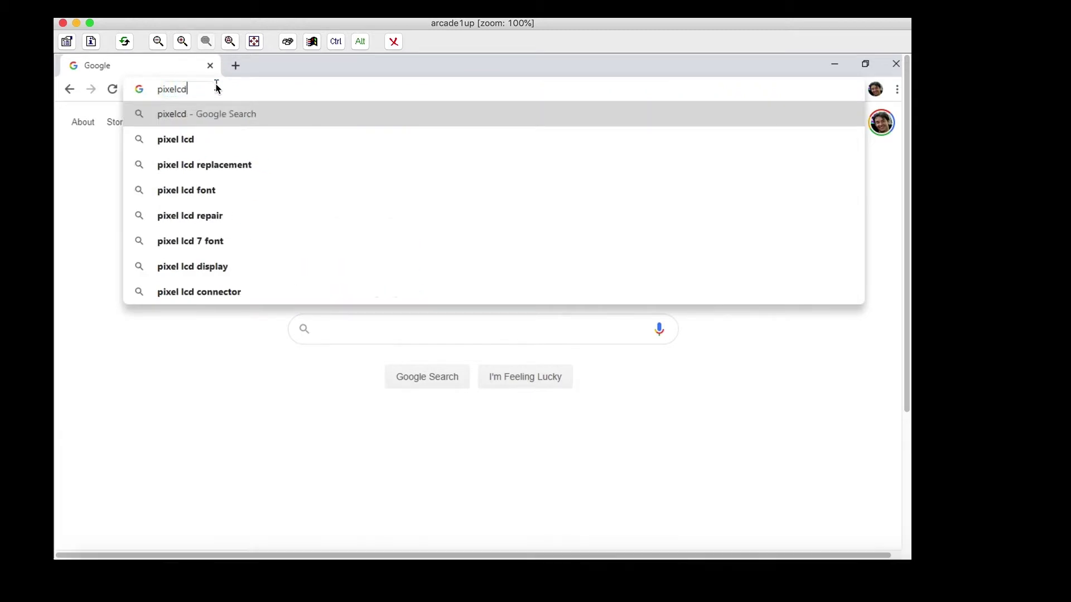
pyautogui.press('BackSpace')
pyautogui.write('ade.org')
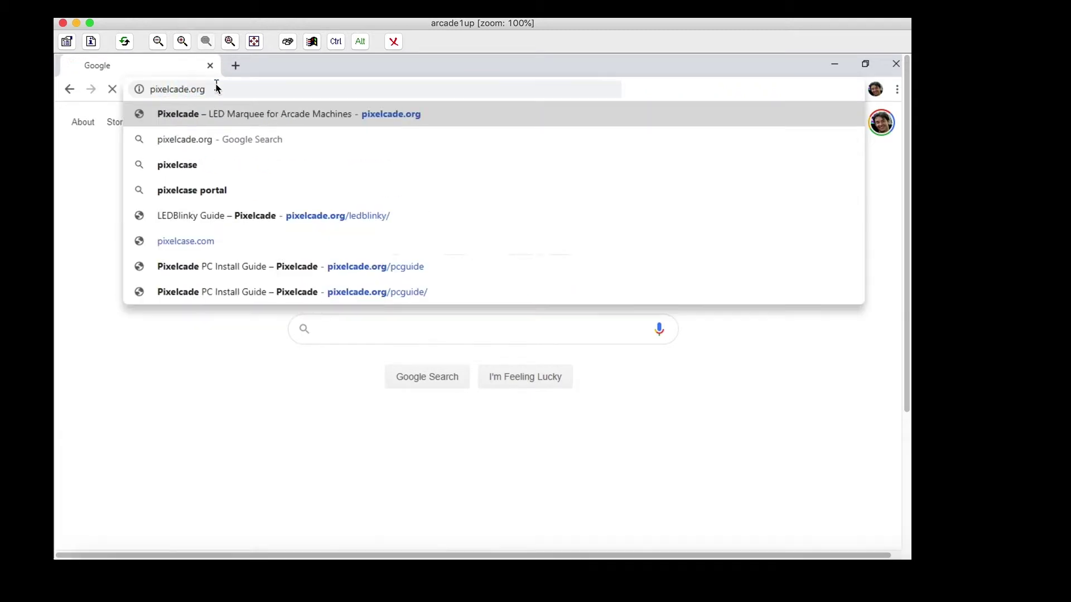
pyautogui.press('Return')
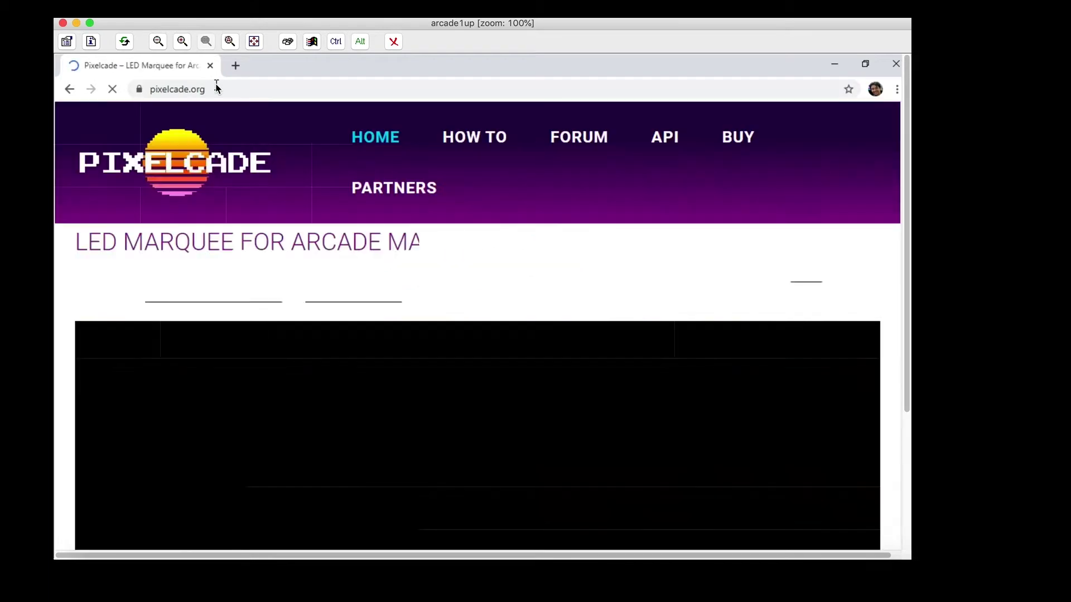
pyautogui.scroll(-5, 316, 289)
pyautogui.scroll(-4, 316, 289)
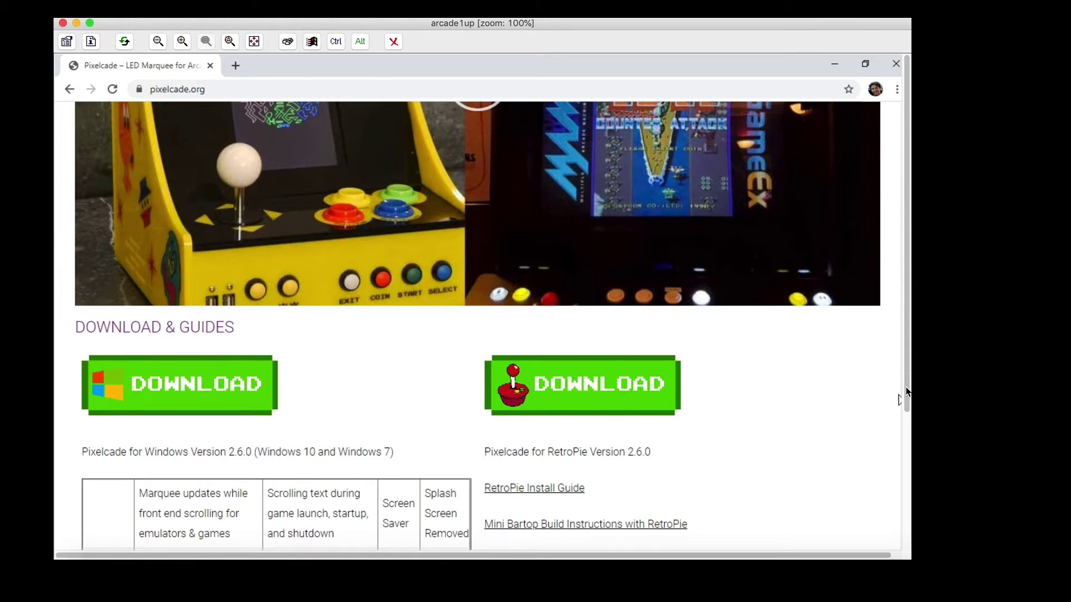
pyautogui.moveTo(905, 391); pyautogui.dragTo(897, 533)
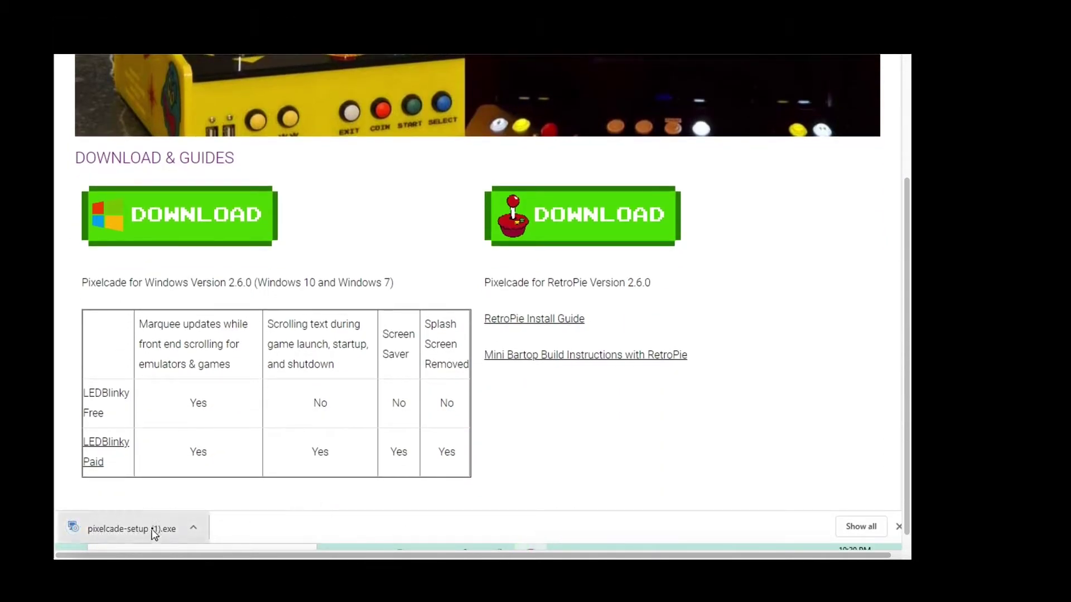
# Run pixelcade-setup.exe past the SmartScreen warning and start the LEDBlinky prerequisite install.
pyautogui.click(152, 529)
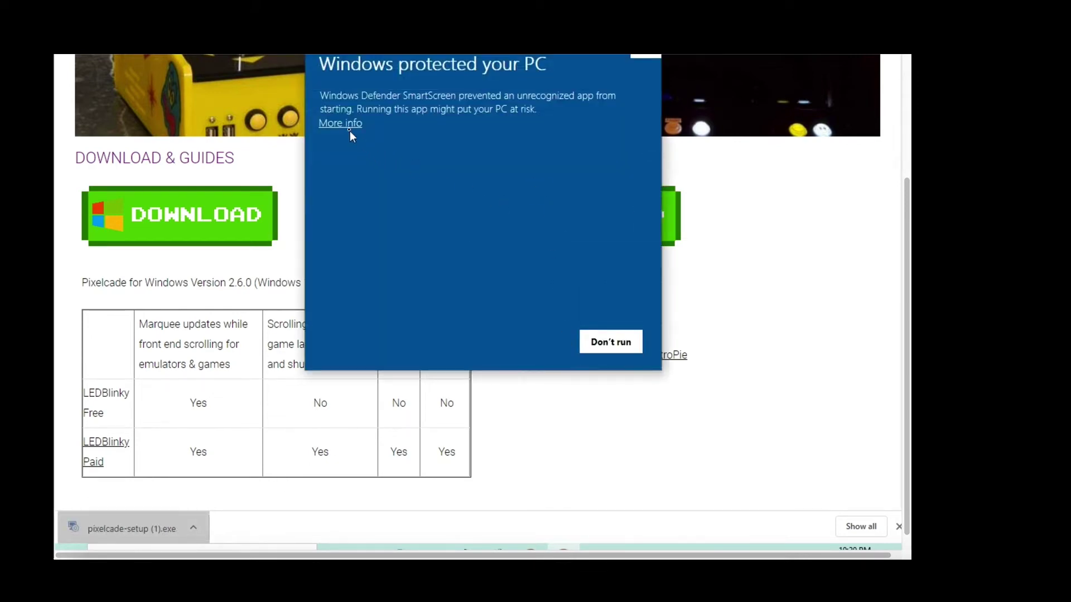
pyautogui.click(346, 126)
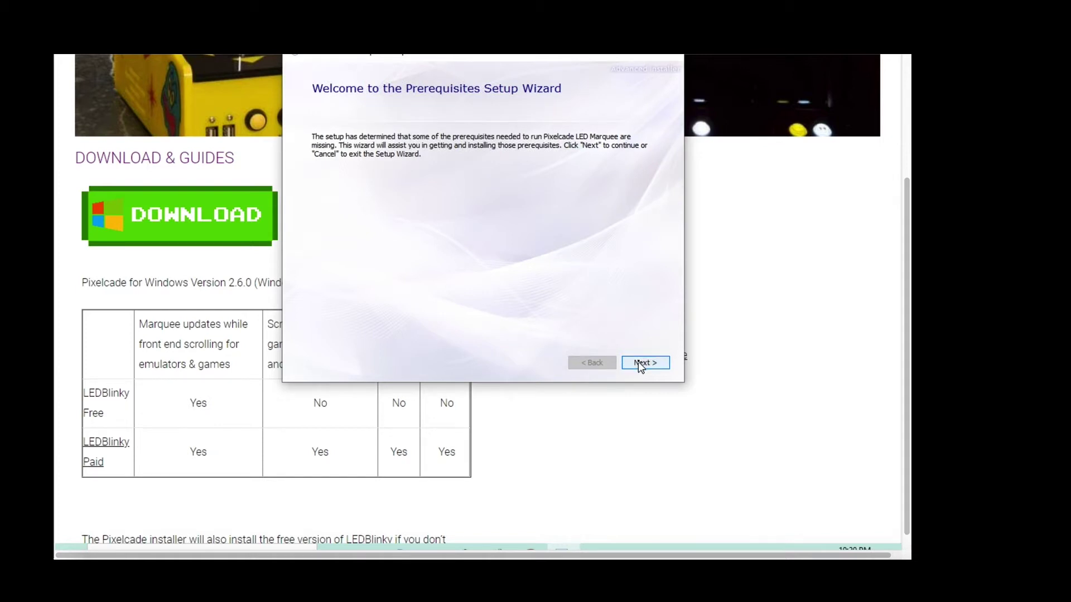
pyautogui.click(640, 363)
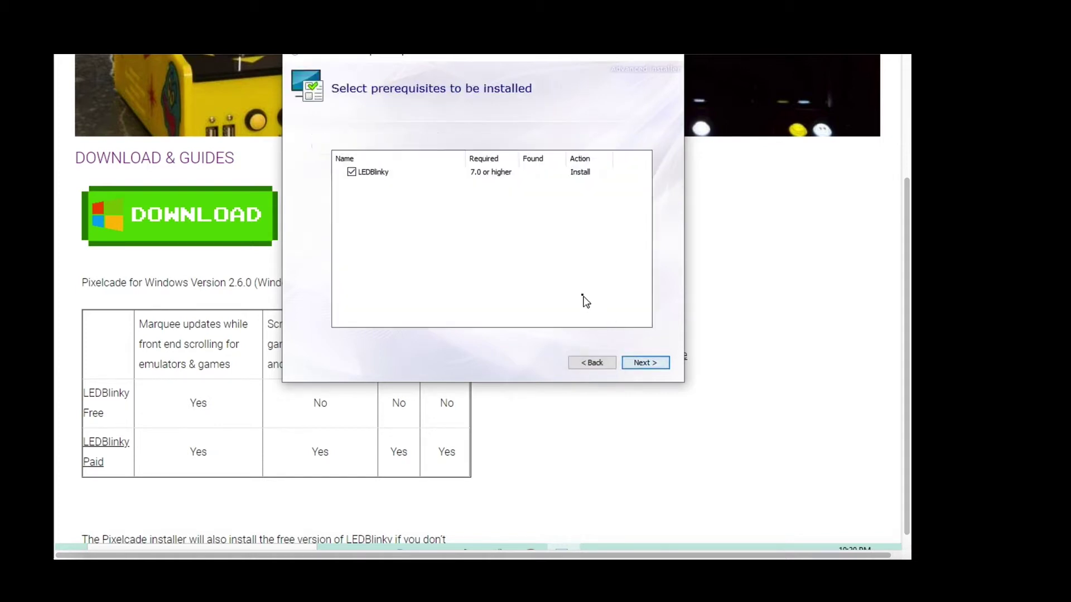
pyautogui.click(652, 368)
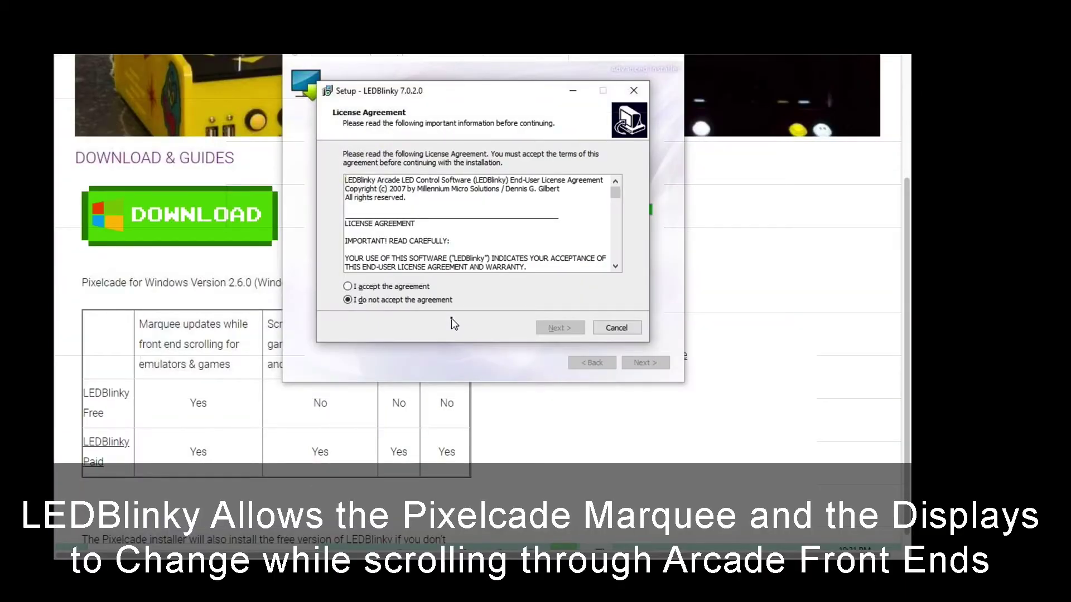
# Accept the LEDBlinky license and choose D:\Arcade\LEDBlinky as the install folder.
pyautogui.click(348, 286)
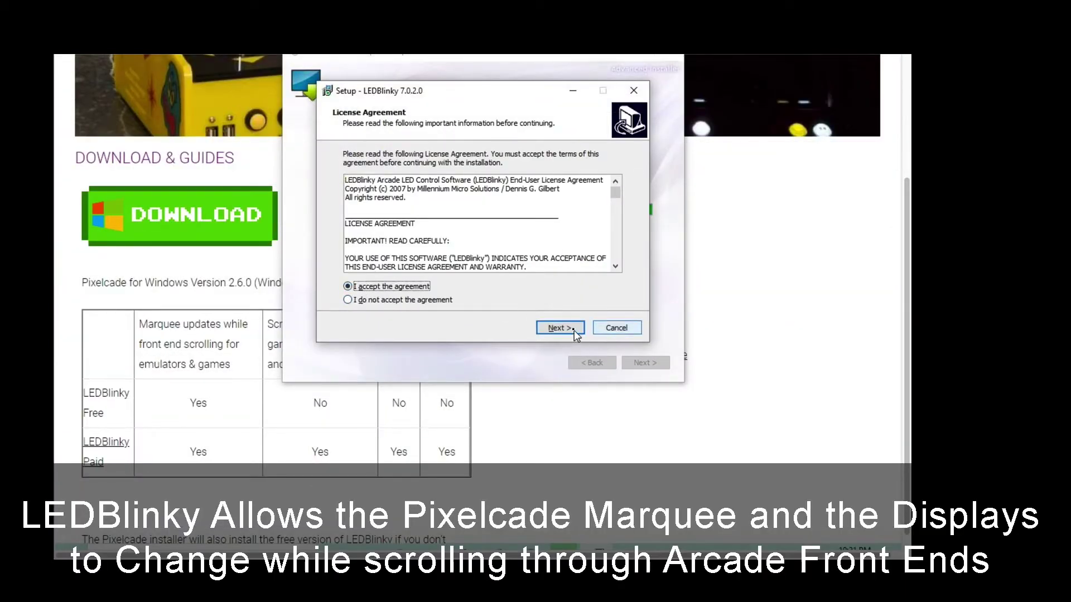
pyautogui.click(568, 328)
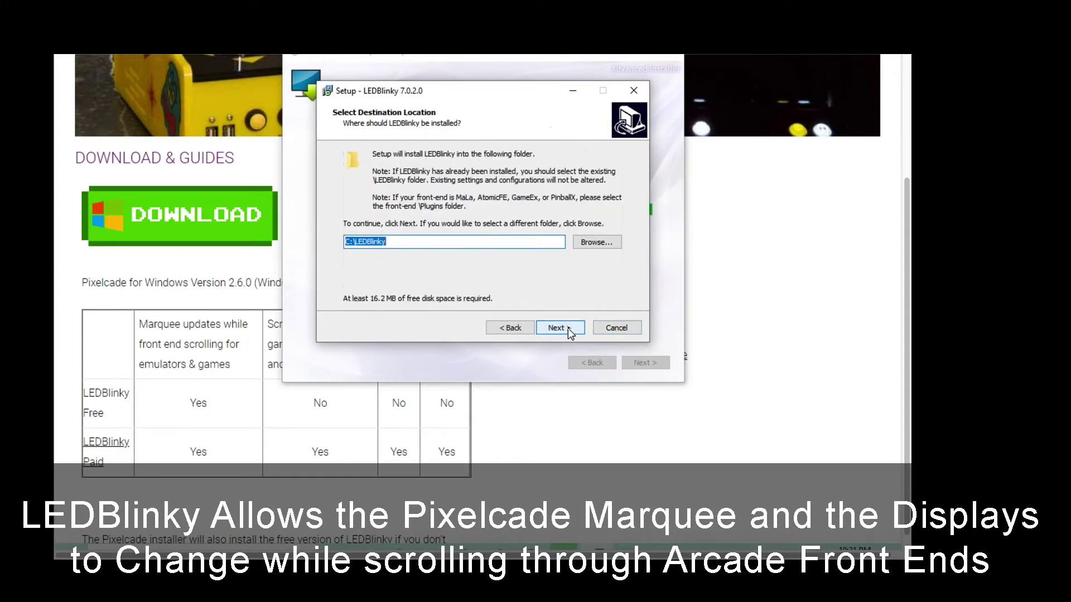
pyautogui.click(596, 243)
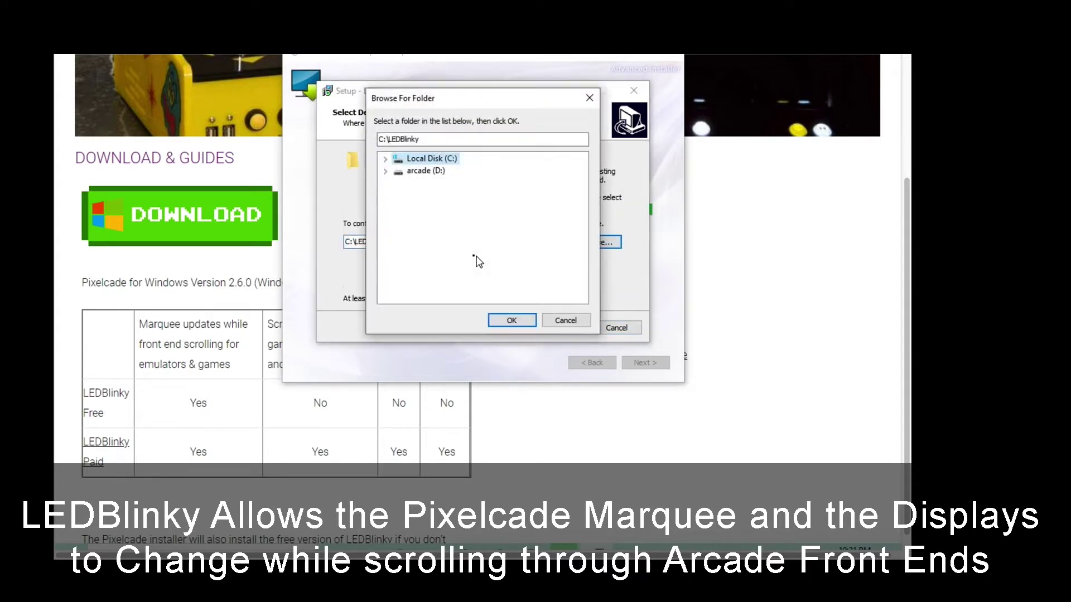
pyautogui.click(429, 171)
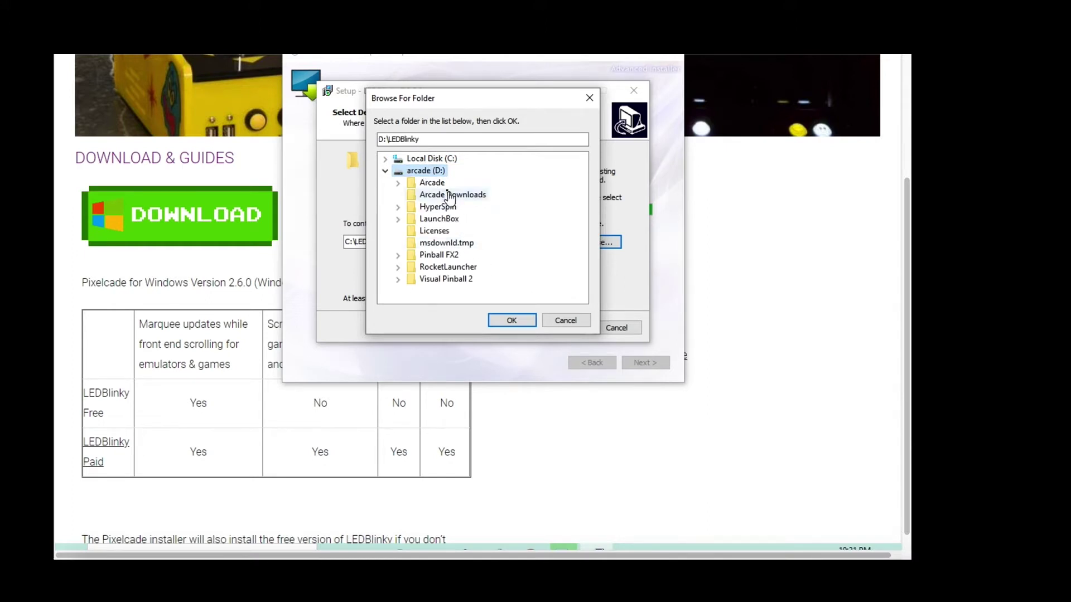
pyautogui.doubleClick(433, 183)
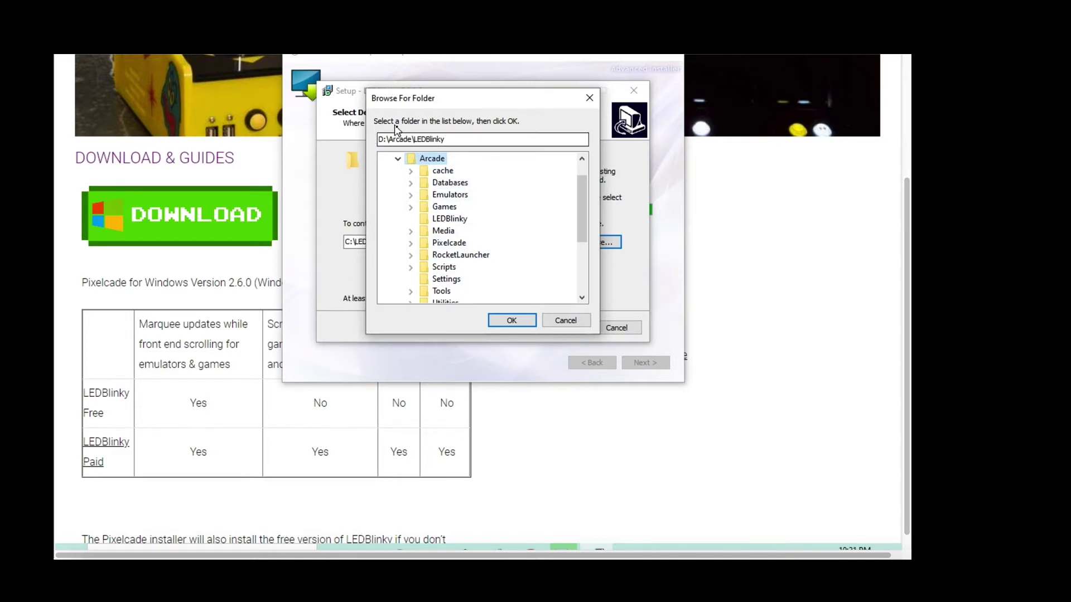
pyautogui.click(511, 319)
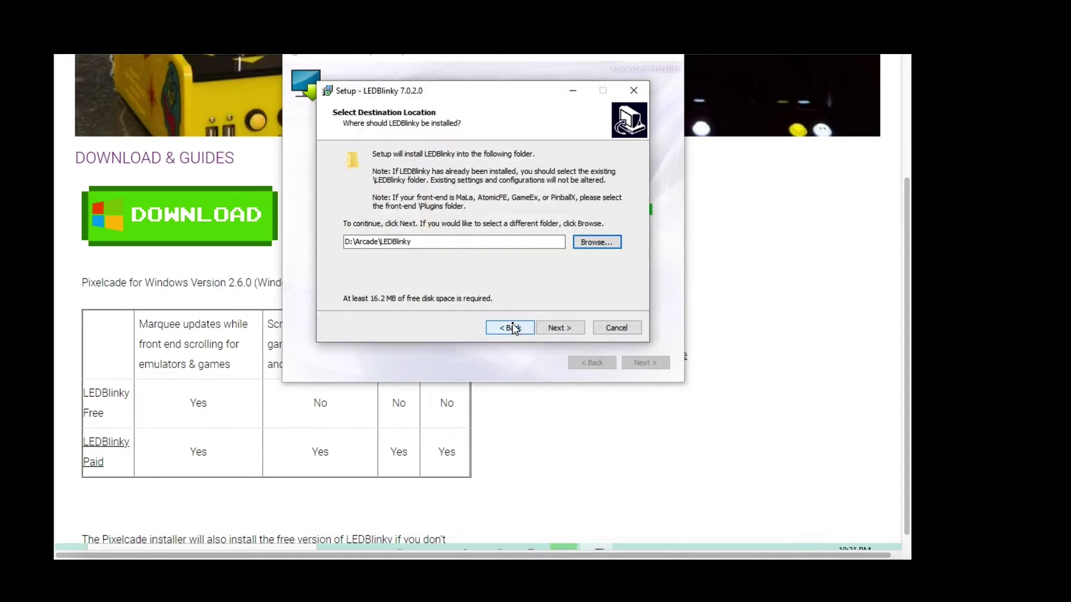
# Install LEDBlinky into the existing folder as a full installation with the default Start menu folder.
pyautogui.click(560, 326)
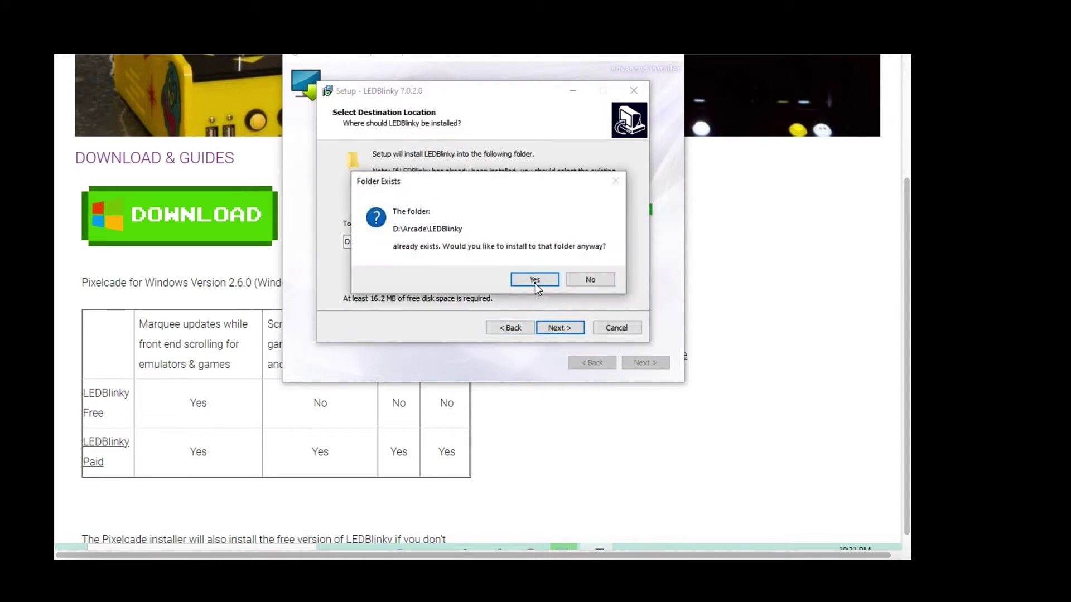
pyautogui.click(534, 281)
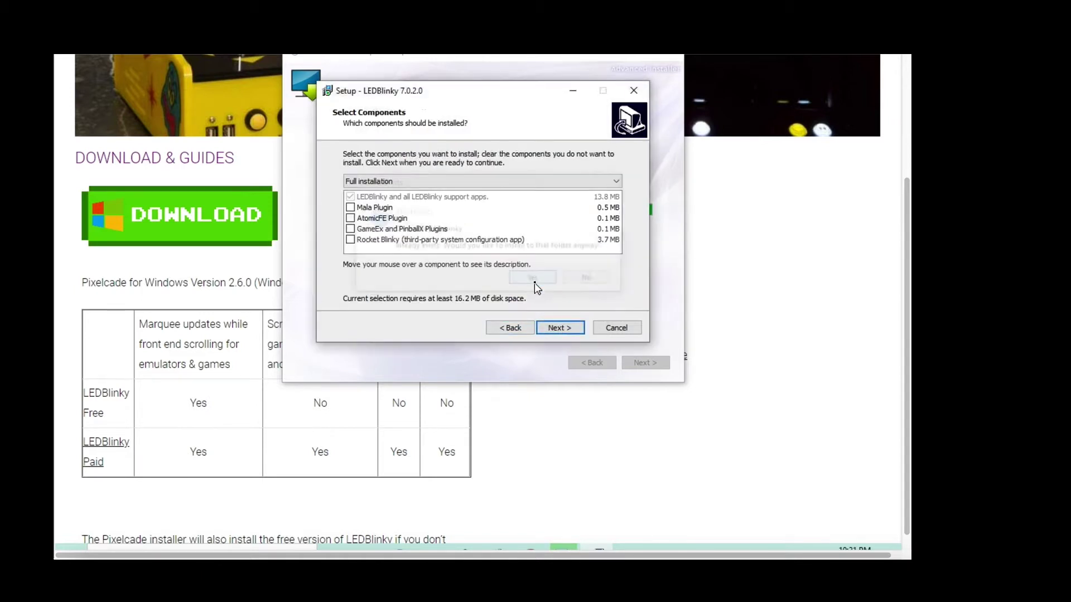
pyautogui.click(558, 330)
pyautogui.click(563, 329)
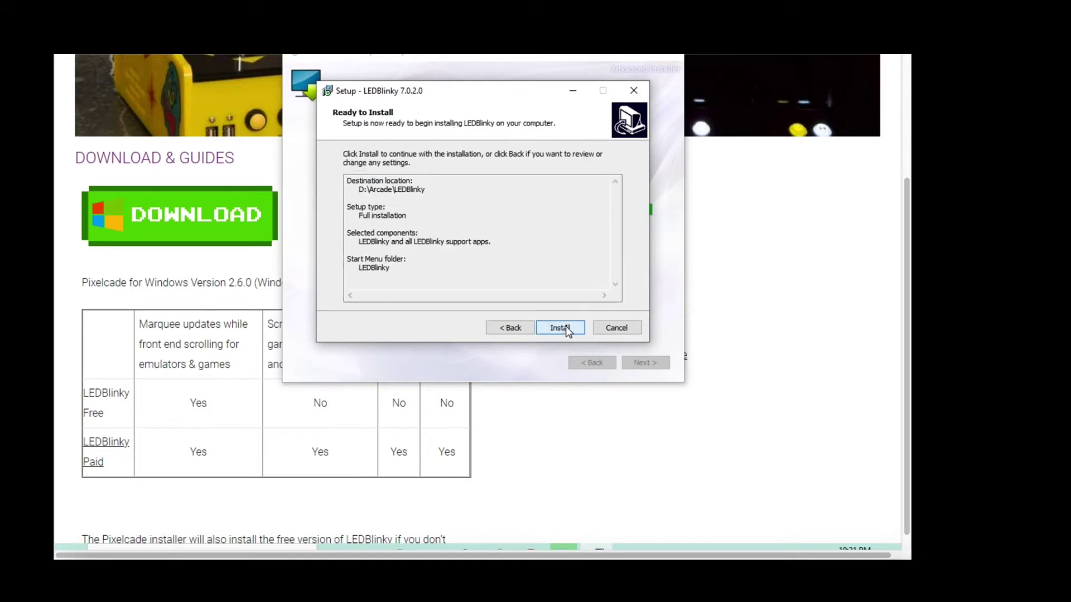
pyautogui.click(564, 328)
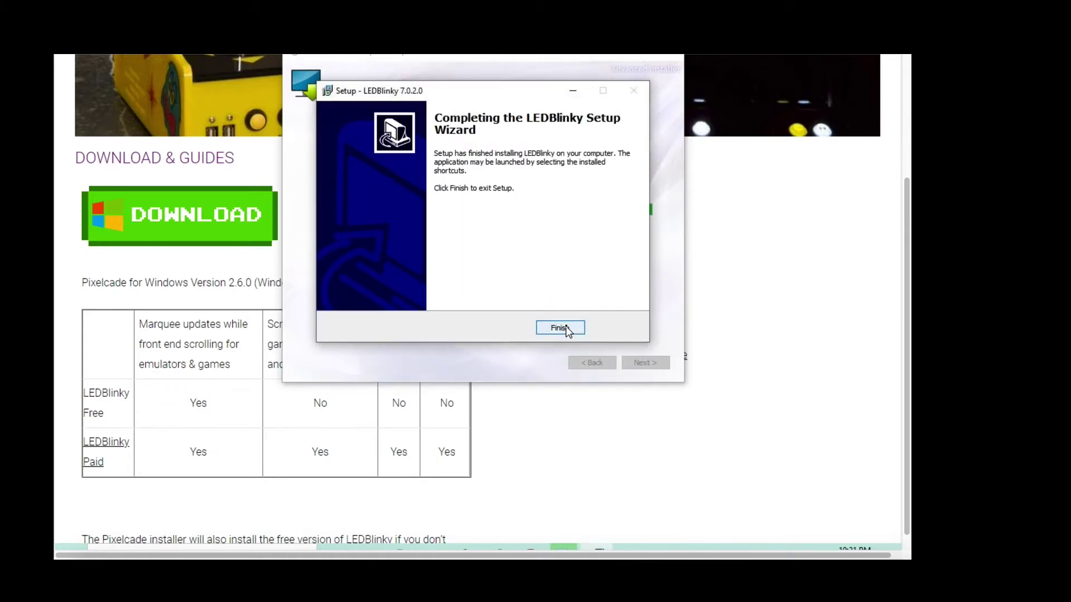
# Close LEDBlinky setup, then install the 2-panel (128x32) marquee into D:\Arcade\Pixelcade\.
pyautogui.click(566, 328)
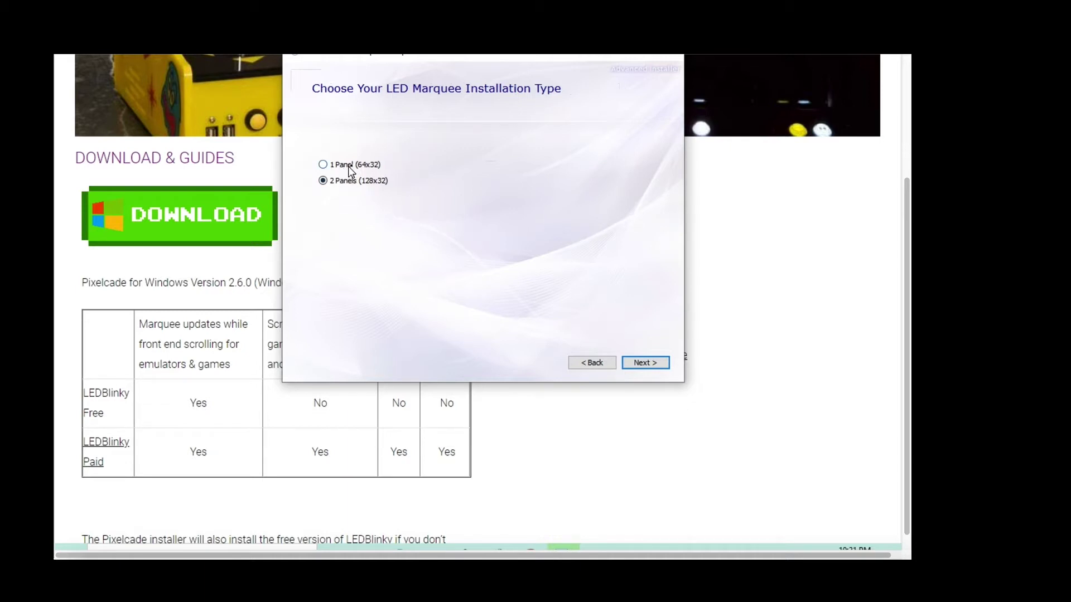
pyautogui.click(643, 363)
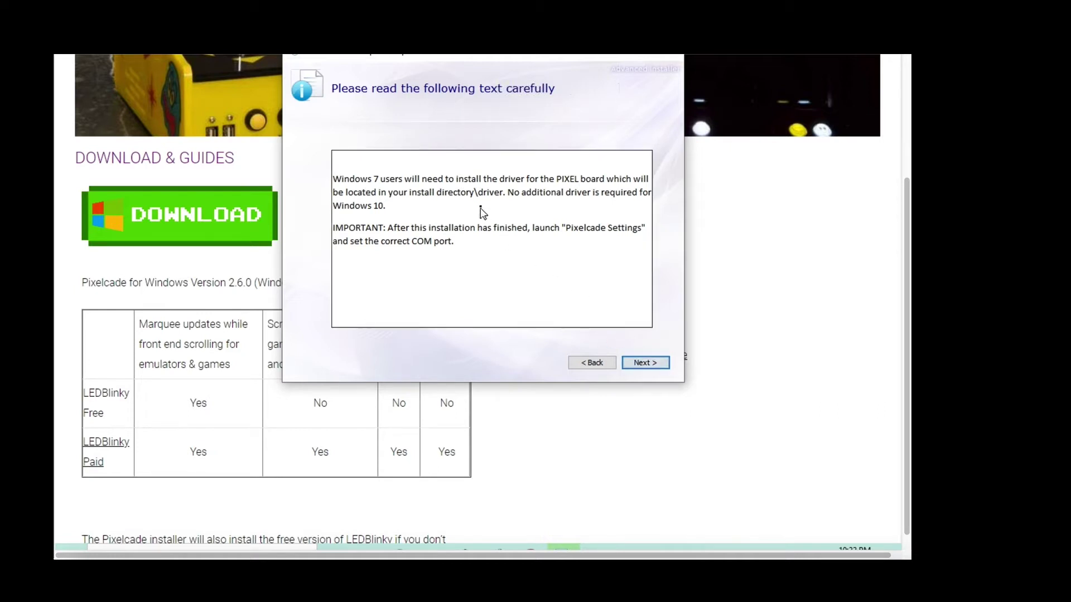
pyautogui.click(645, 363)
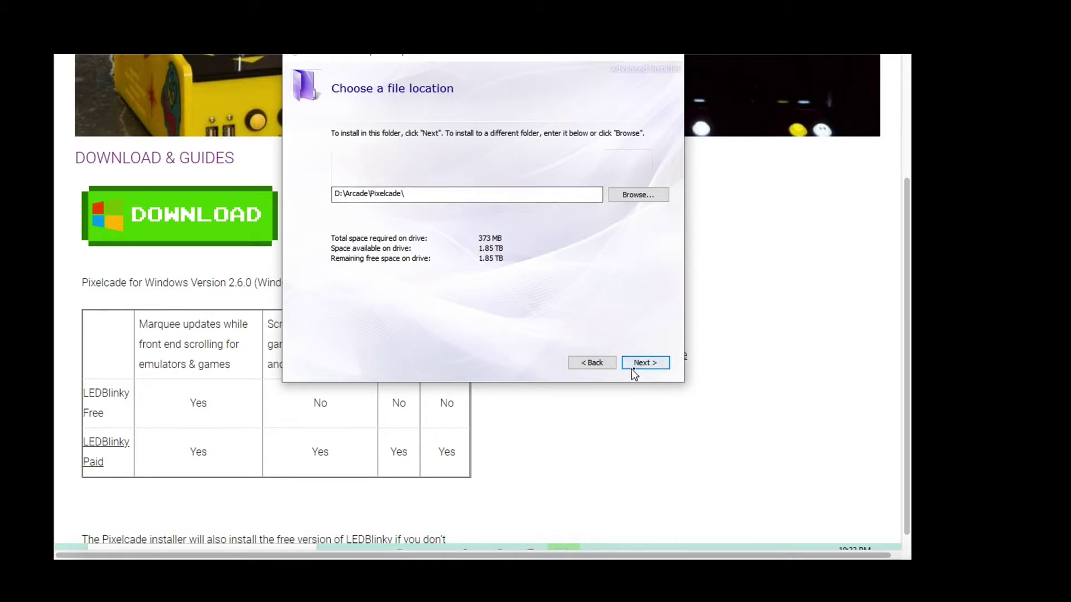
pyautogui.click(647, 363)
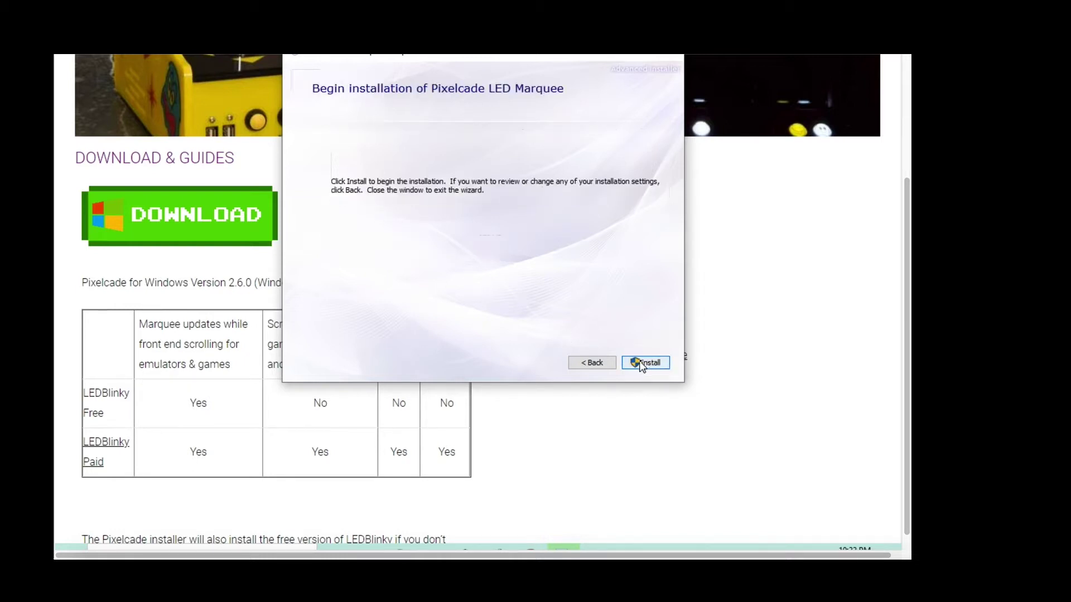
pyautogui.click(644, 364)
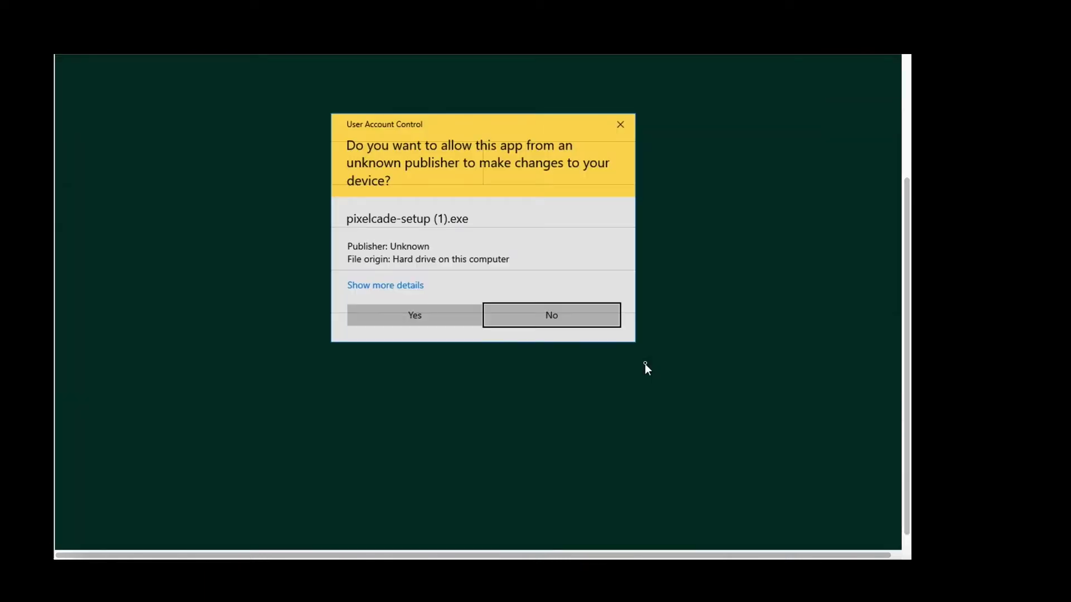
pyautogui.click(428, 314)
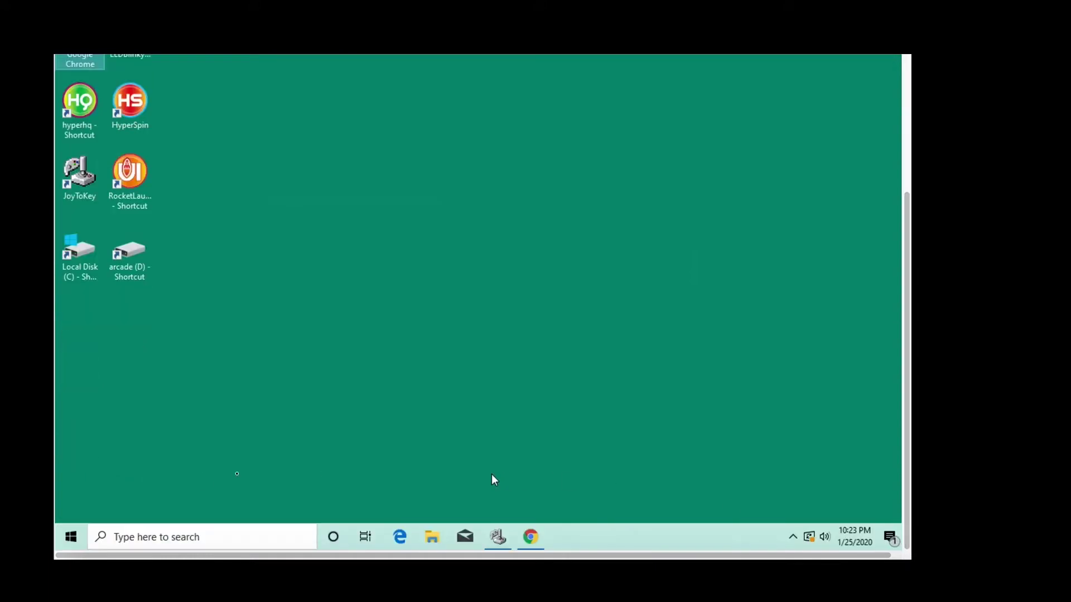
# Launch Device Manager with devmgmt.msc from the Start menu search.
pyautogui.click(72, 537)
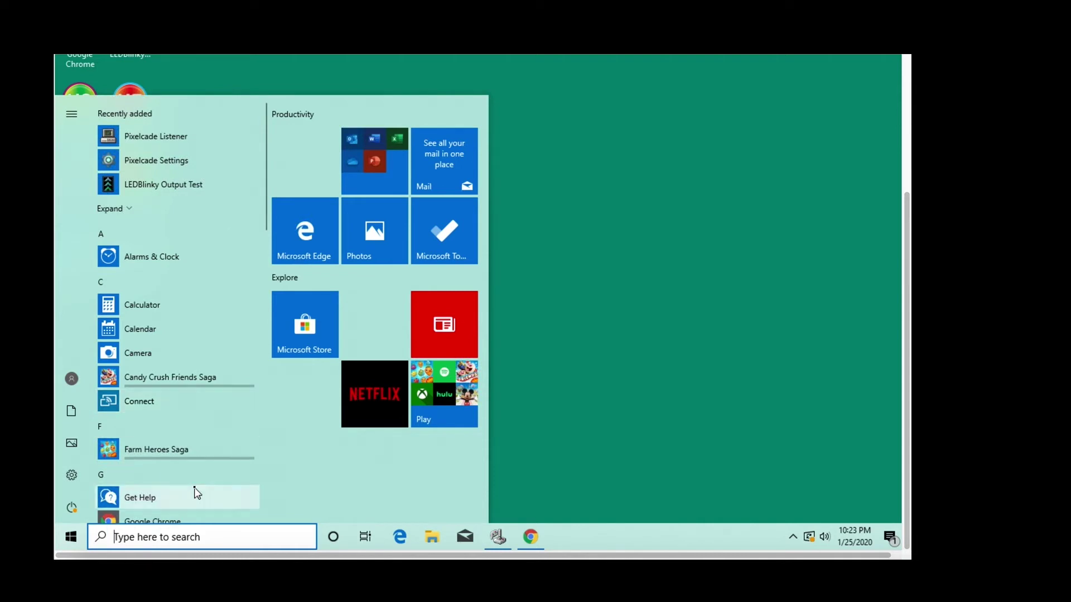
pyautogui.click(176, 538)
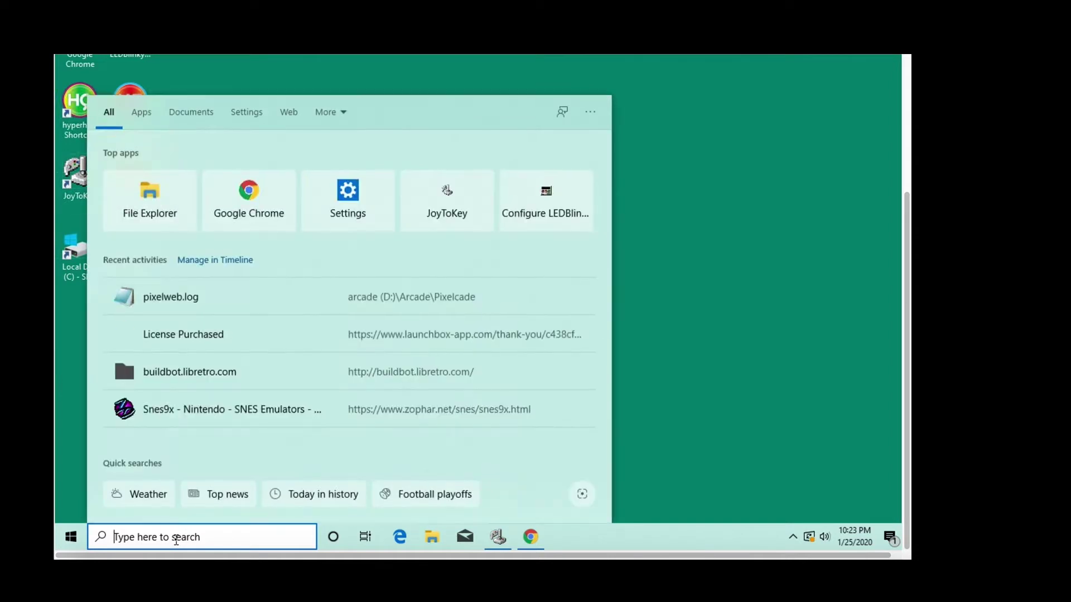
pyautogui.write('de')
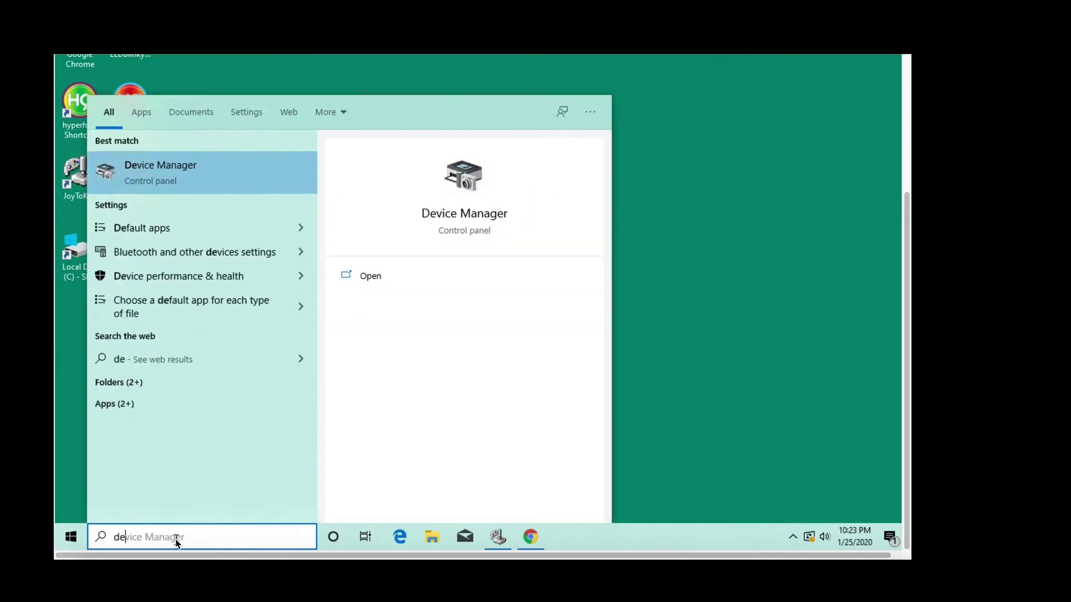
pyautogui.write('vmgmt.msc')
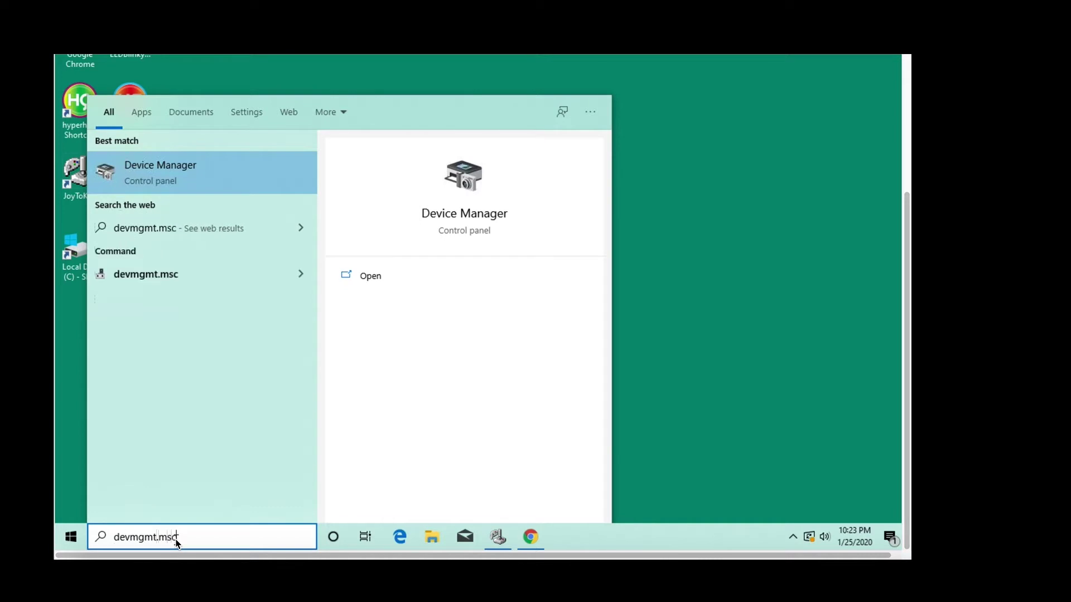
pyautogui.press('Return')
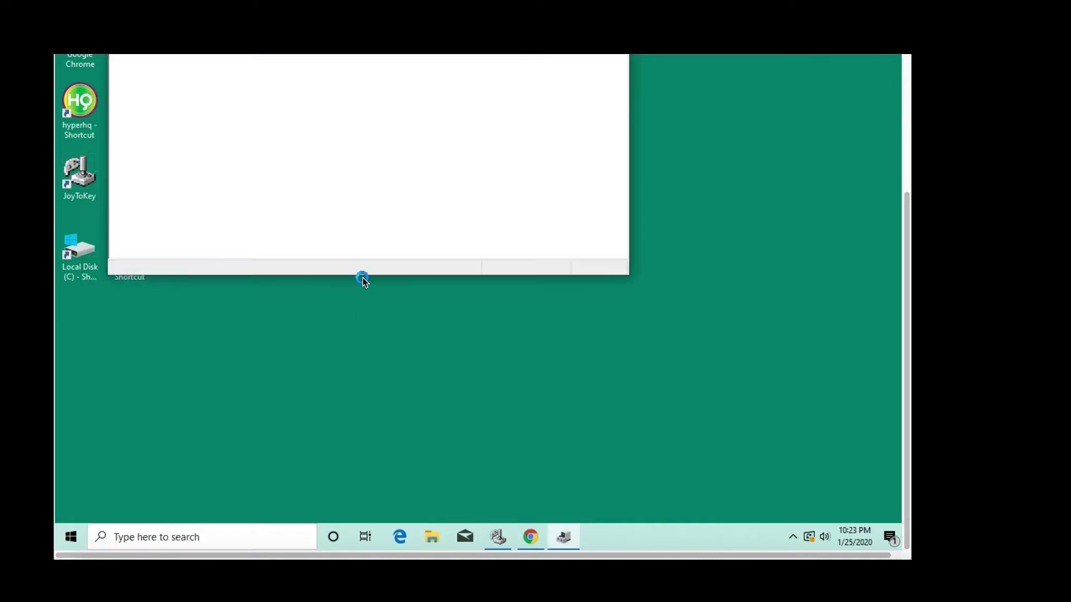
# Expand Ports (COM & LPT) to find the USB Serial Devices on COM3 and COM6.
pyautogui.click(908, 99)
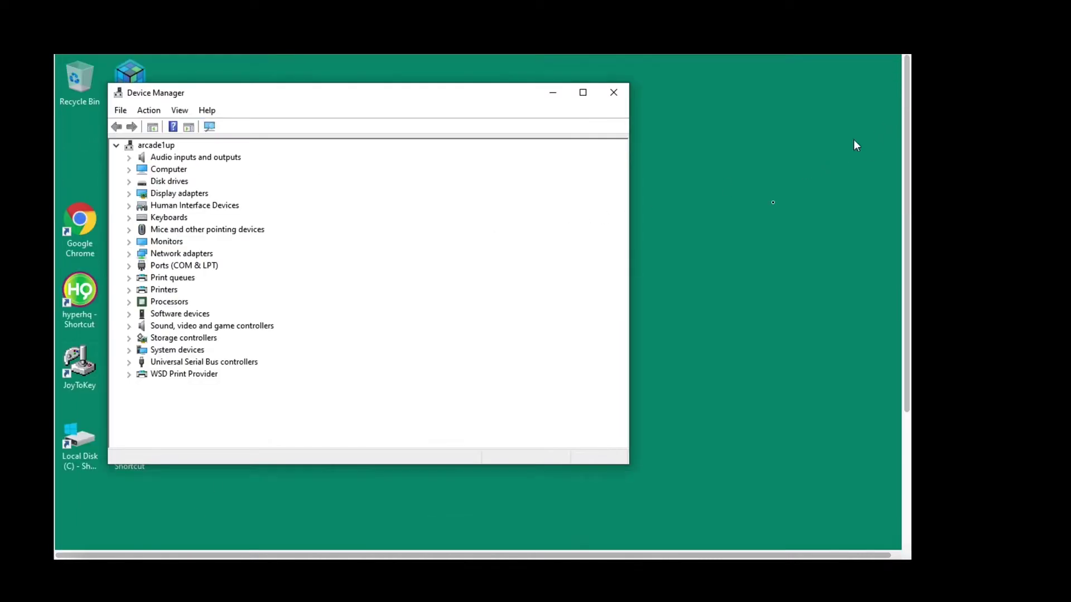
pyautogui.click(191, 270)
pyautogui.doubleClick(191, 271)
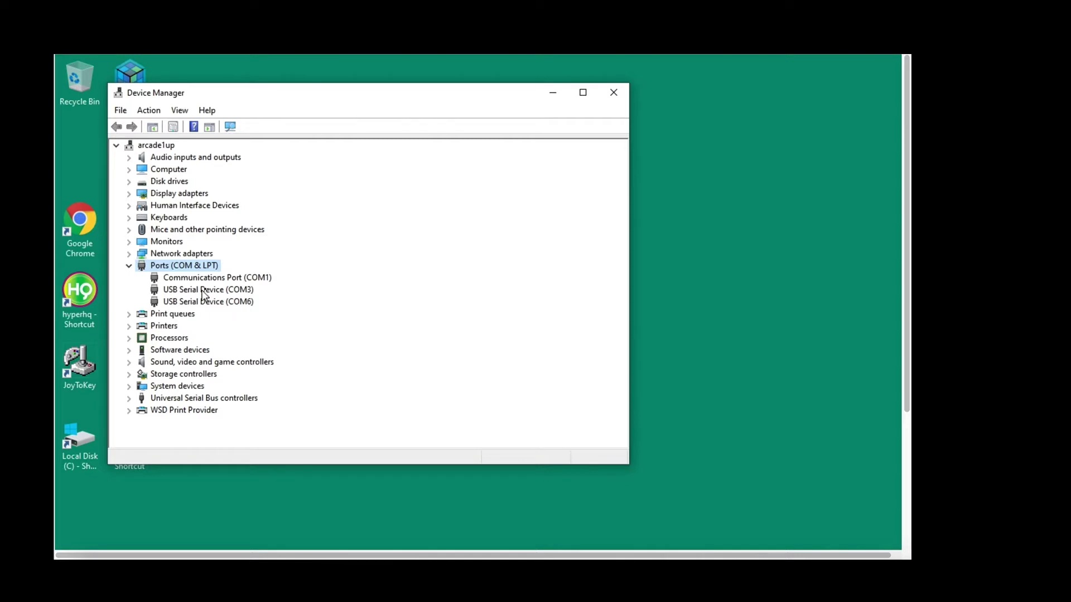
pyautogui.click(231, 305)
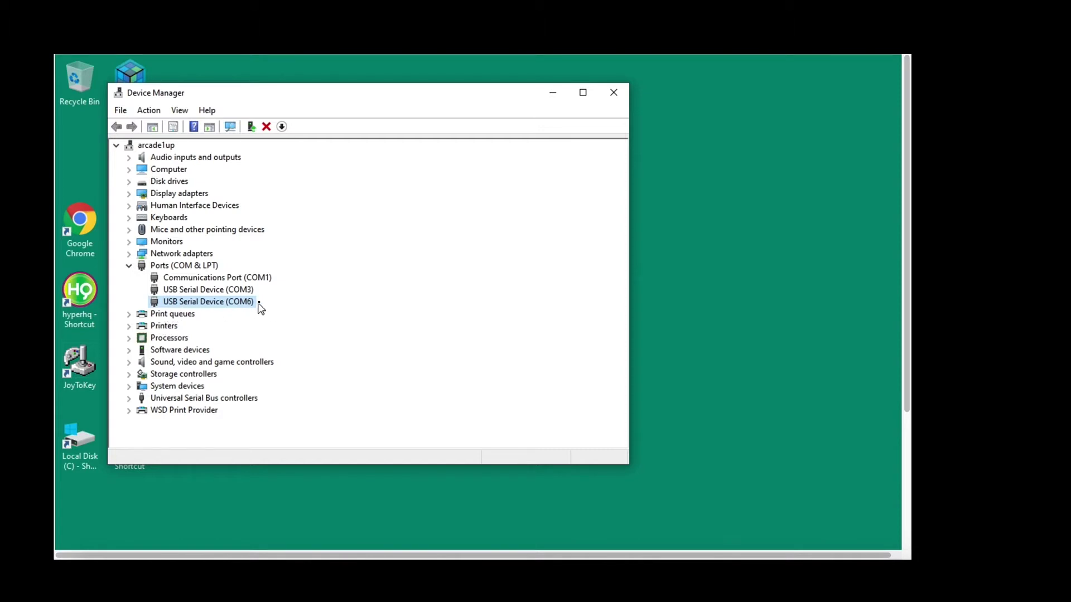
# Close Device Manager and launch Pixelcade Settings from the Pixelcade LED Marquee group as administrator.
pyautogui.click(614, 92)
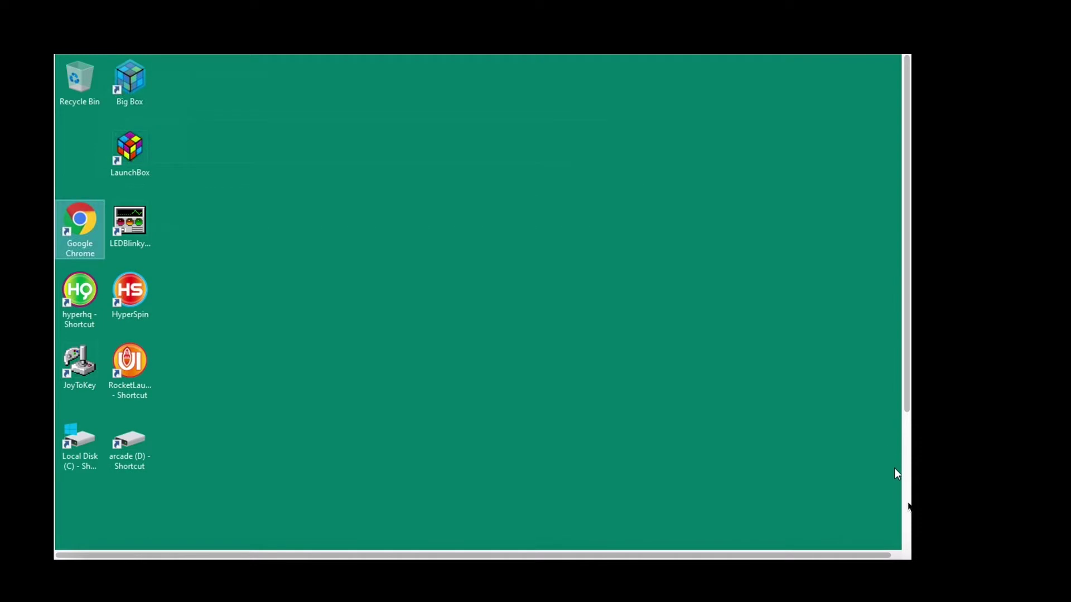
pyautogui.click(907, 500)
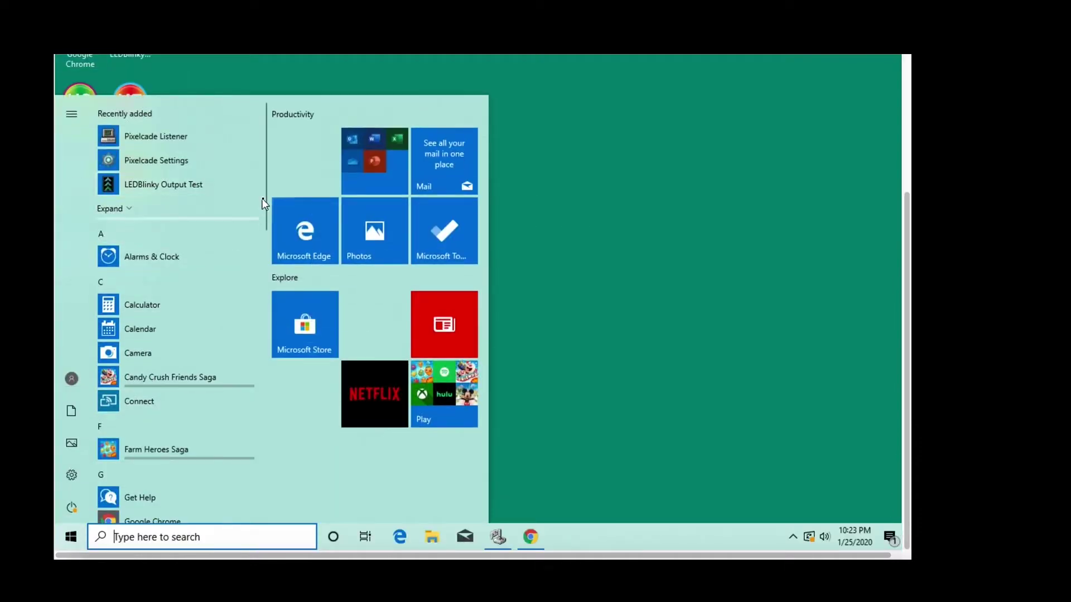
pyautogui.scroll(-10, 203, 294)
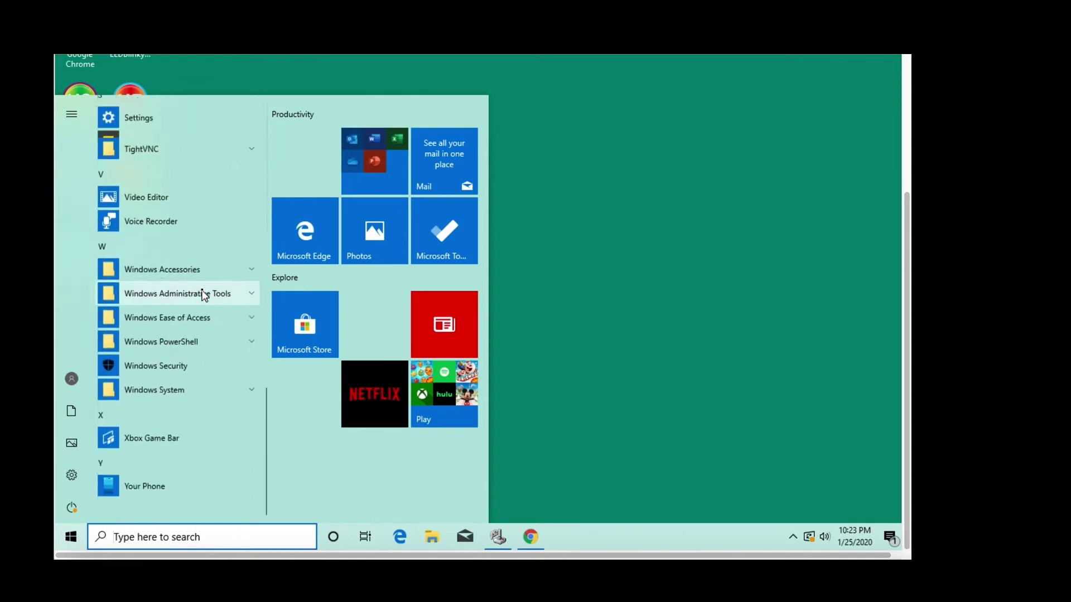
pyautogui.scroll(3, 203, 293)
pyautogui.scroll(-3, 203, 292)
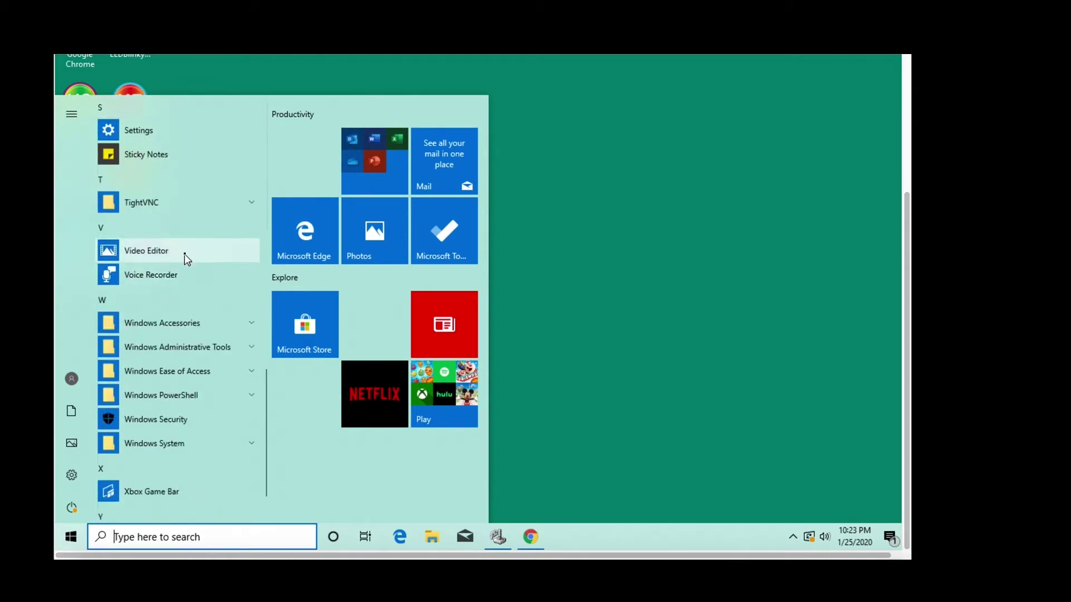
pyautogui.scroll(3, 185, 253)
pyautogui.click(175, 275)
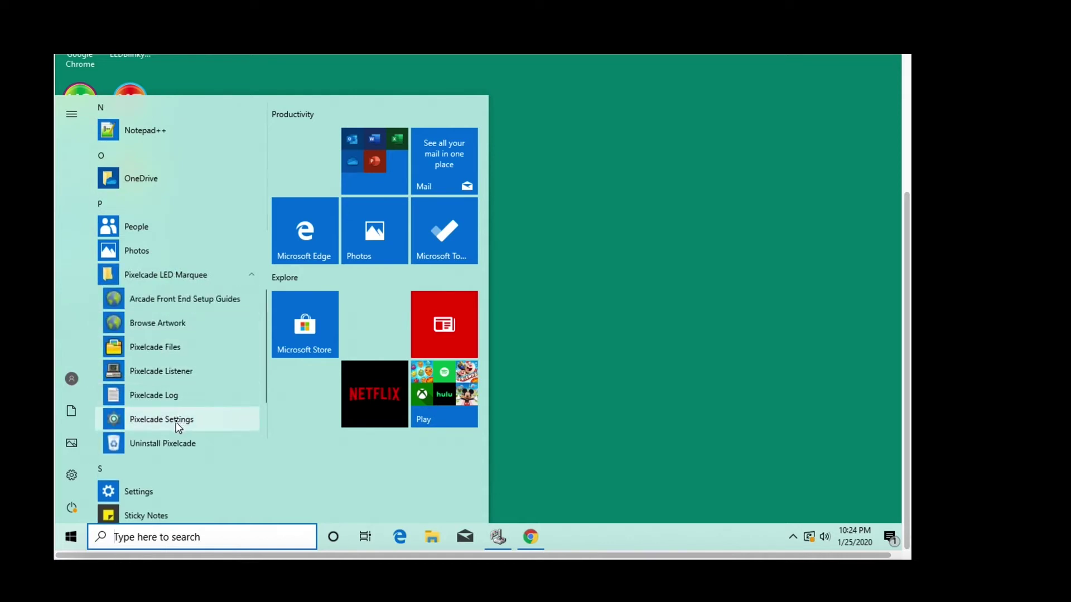
pyautogui.click(177, 425)
pyautogui.click(399, 296)
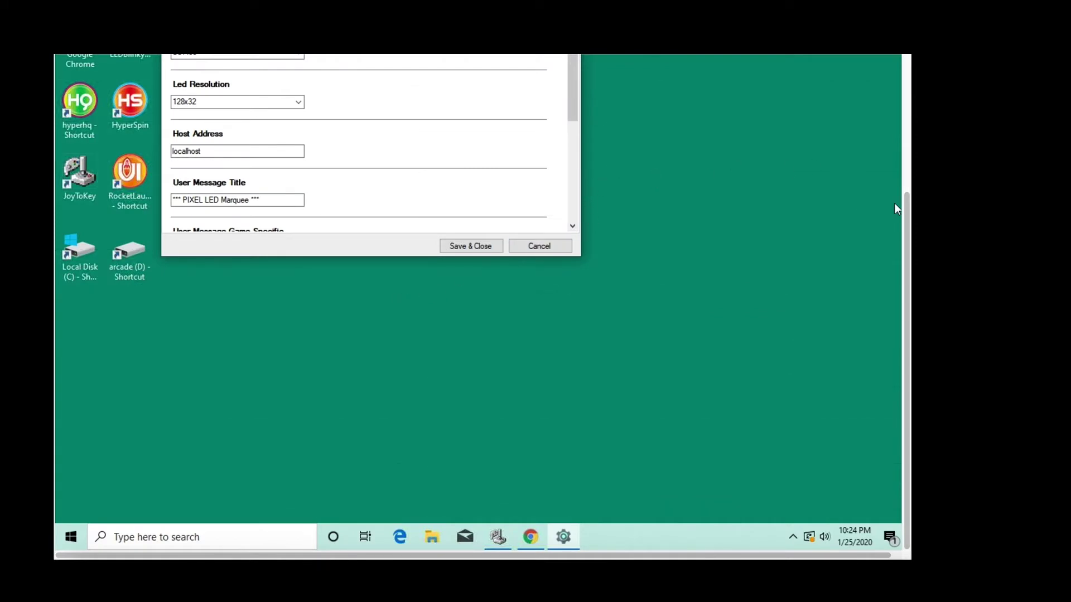
# Set the Port to COM6 and enable Sub Display Accessory on port COM3.
pyautogui.moveTo(907, 246); pyautogui.dragTo(906, 142)
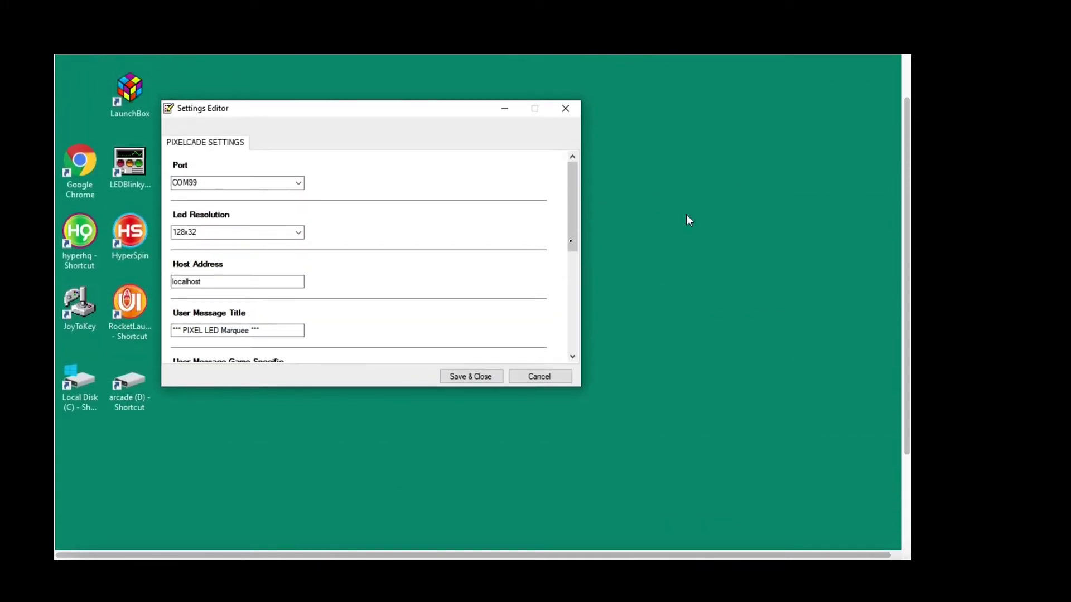
pyautogui.click(297, 186)
pyautogui.click(234, 246)
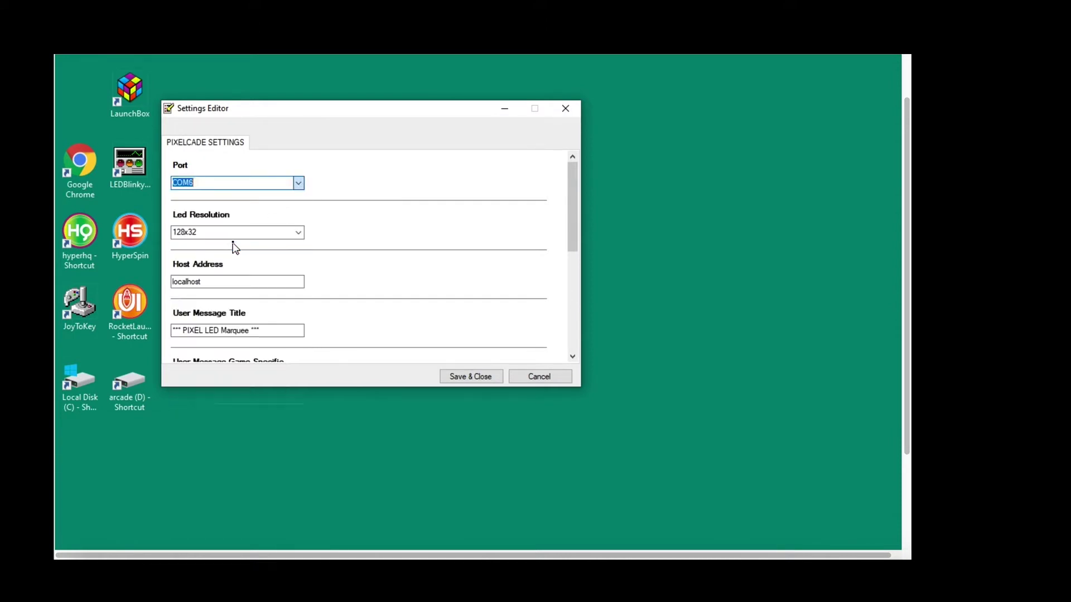
pyautogui.moveTo(570, 222); pyautogui.dragTo(552, 340)
pyautogui.click(299, 295)
pyautogui.click(284, 312)
pyautogui.click(299, 345)
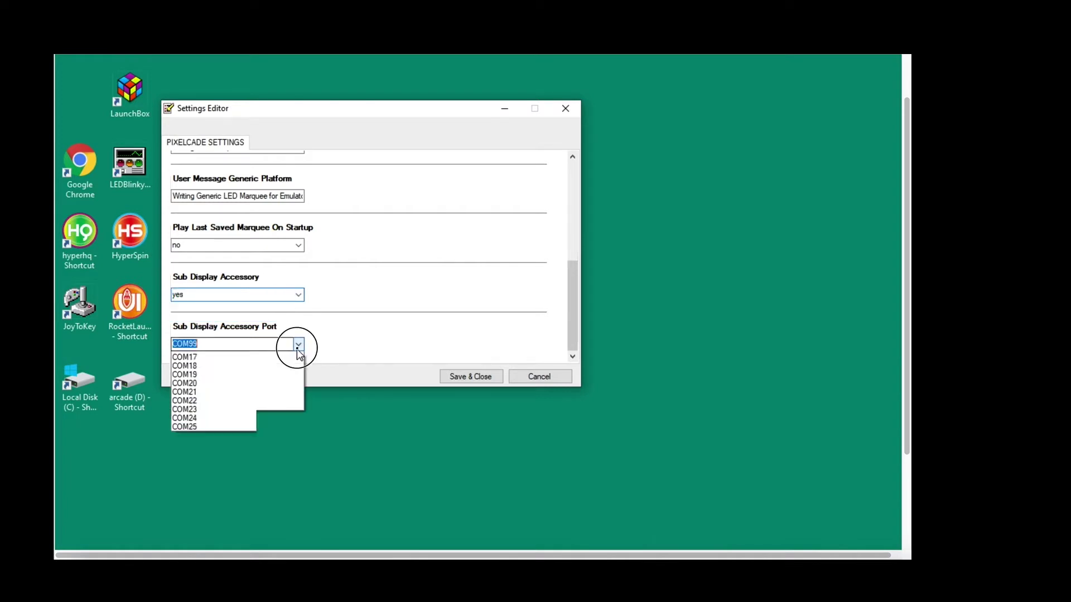
pyautogui.click(280, 382)
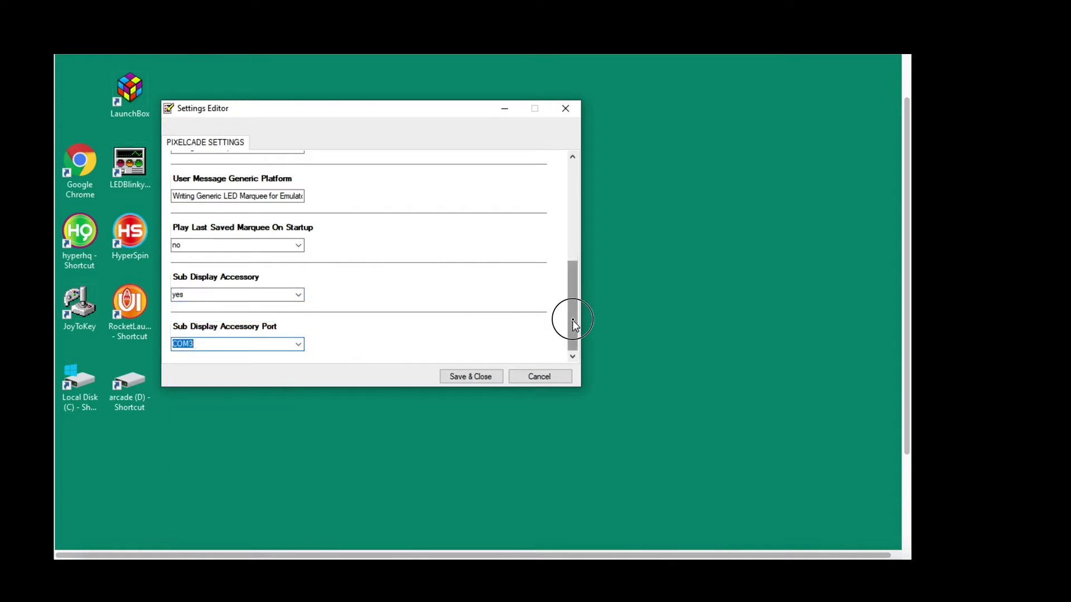
# Turn on Play Last Saved Marquee On Startup.
pyautogui.moveTo(573, 321); pyautogui.dragTo(572, 298)
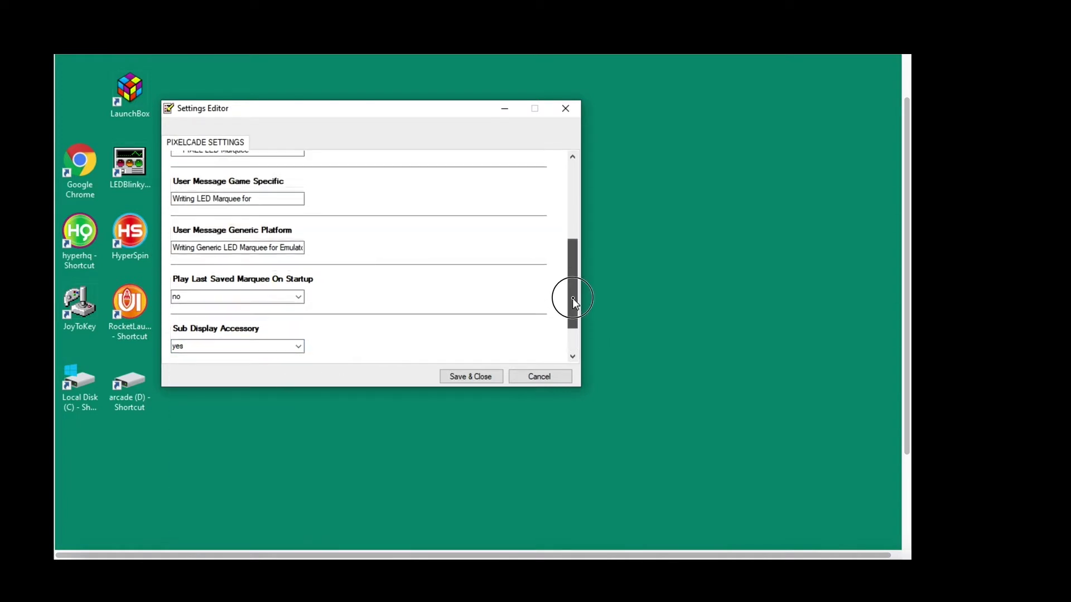
pyautogui.click(300, 298)
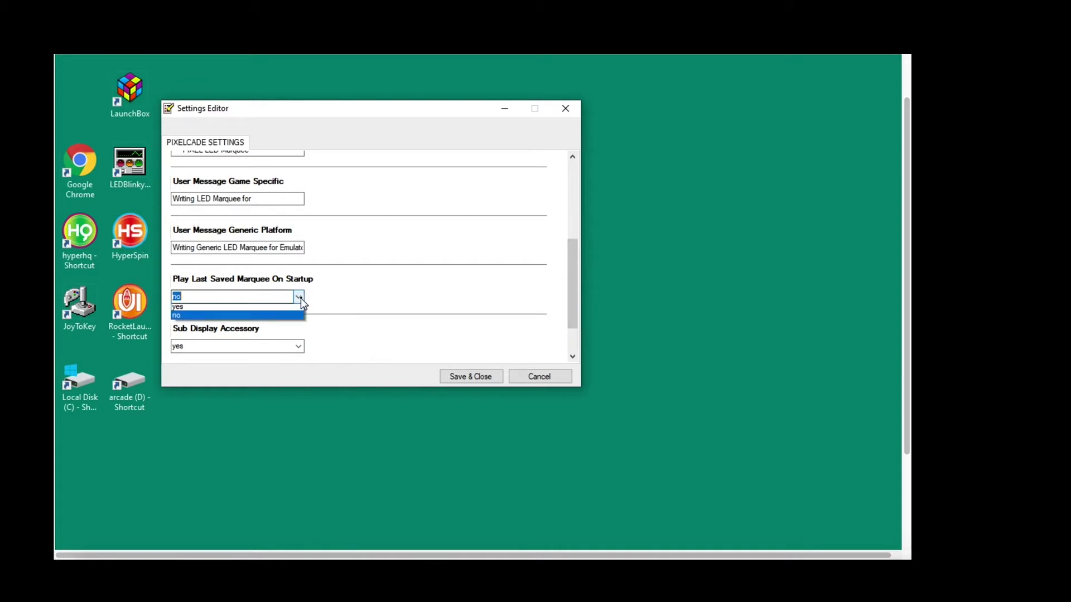
pyautogui.click(267, 310)
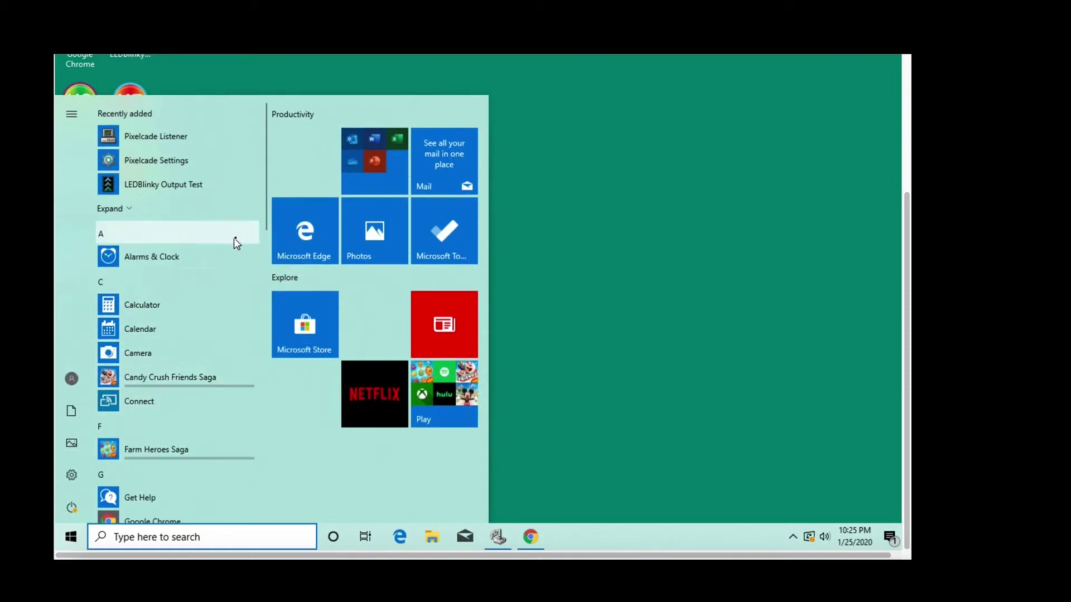
# Launch Pixelcade Listener from the Pixelcade LED Marquee Start menu group.
pyautogui.scroll(-15, 217, 280)
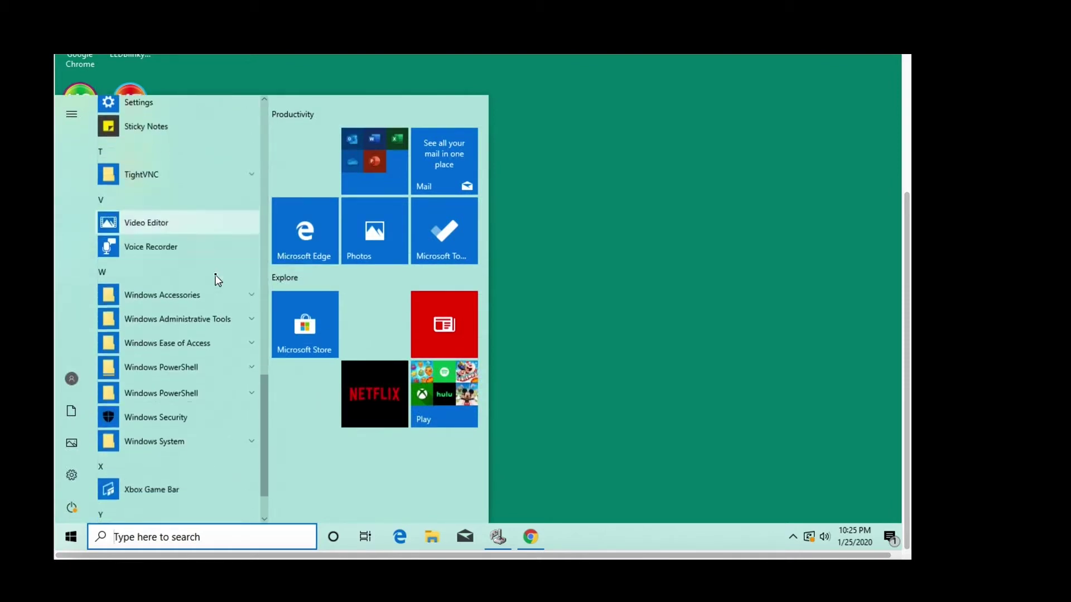
pyautogui.scroll(12, 215, 279)
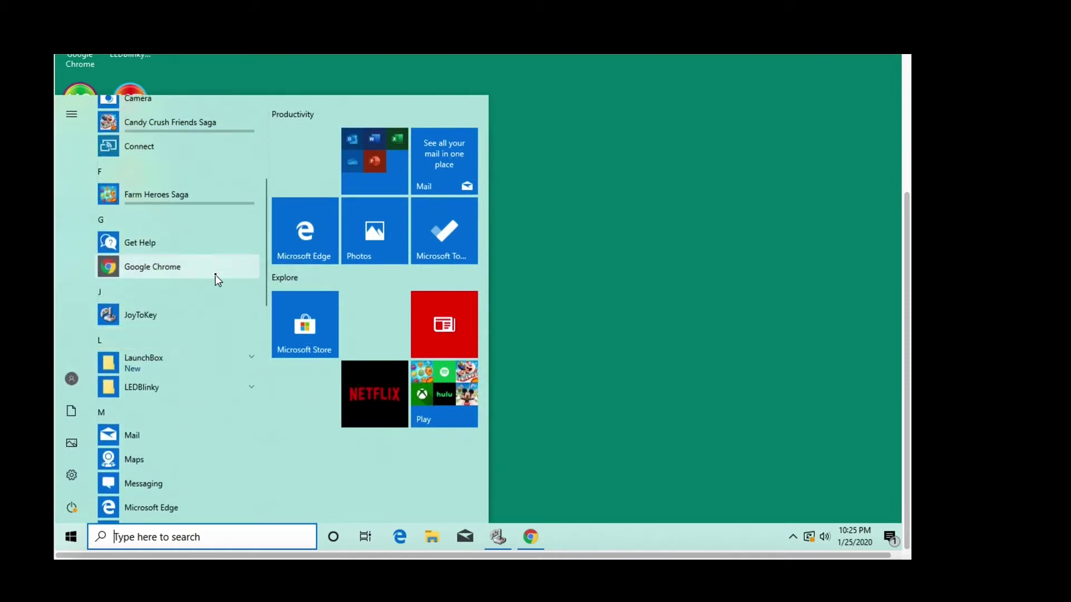
pyautogui.scroll(-6, 212, 277)
pyautogui.click(164, 210)
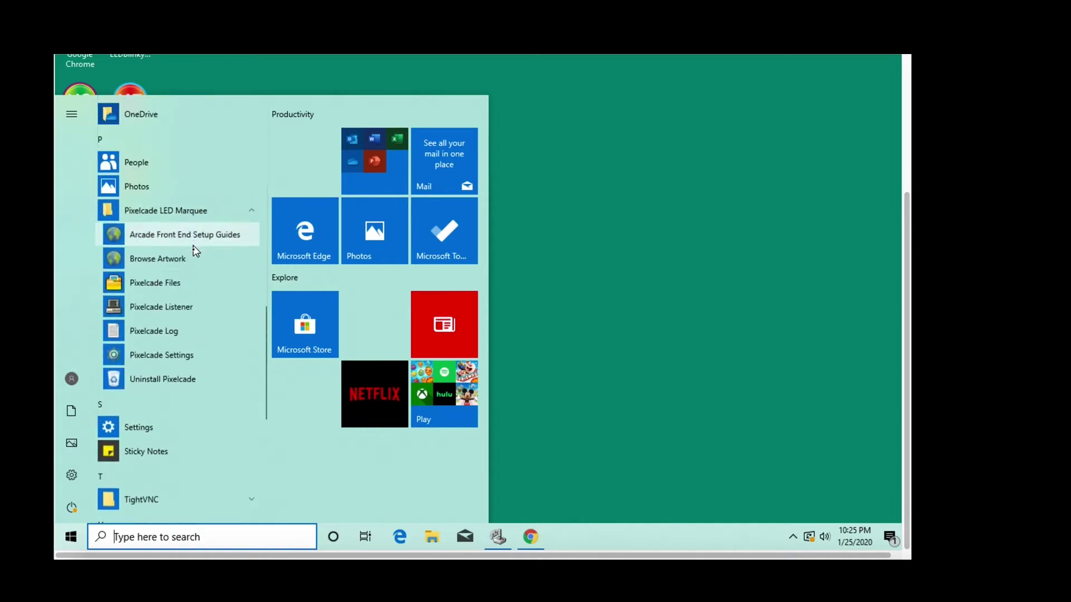
pyautogui.click(180, 315)
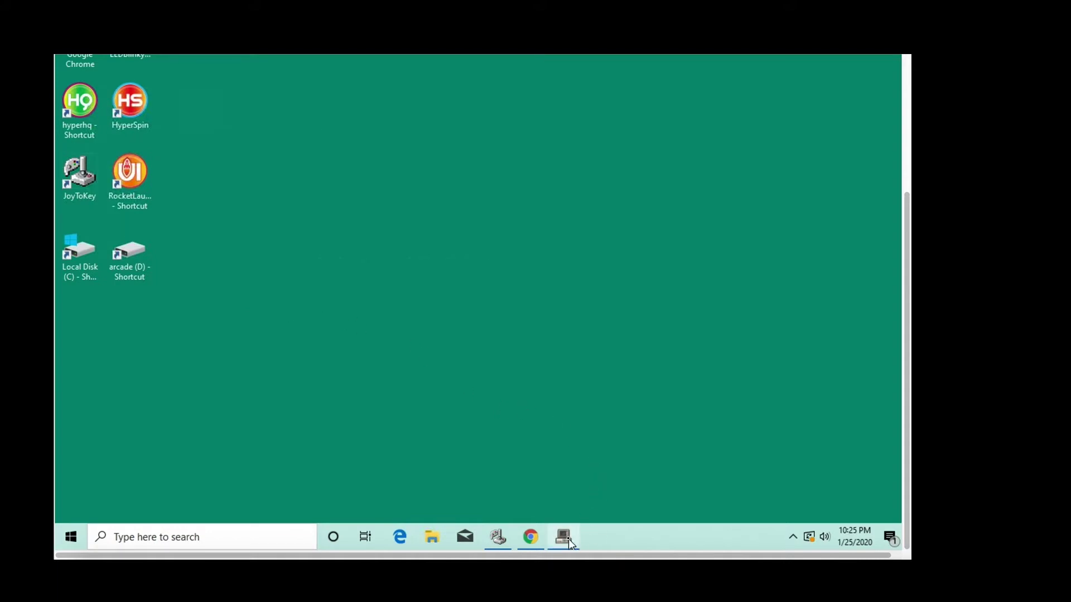
# Confirm in the Listener console that PIXEL and the sub display connected, then minimize it.
pyautogui.moveTo(569, 544)
pyautogui.click(558, 463)
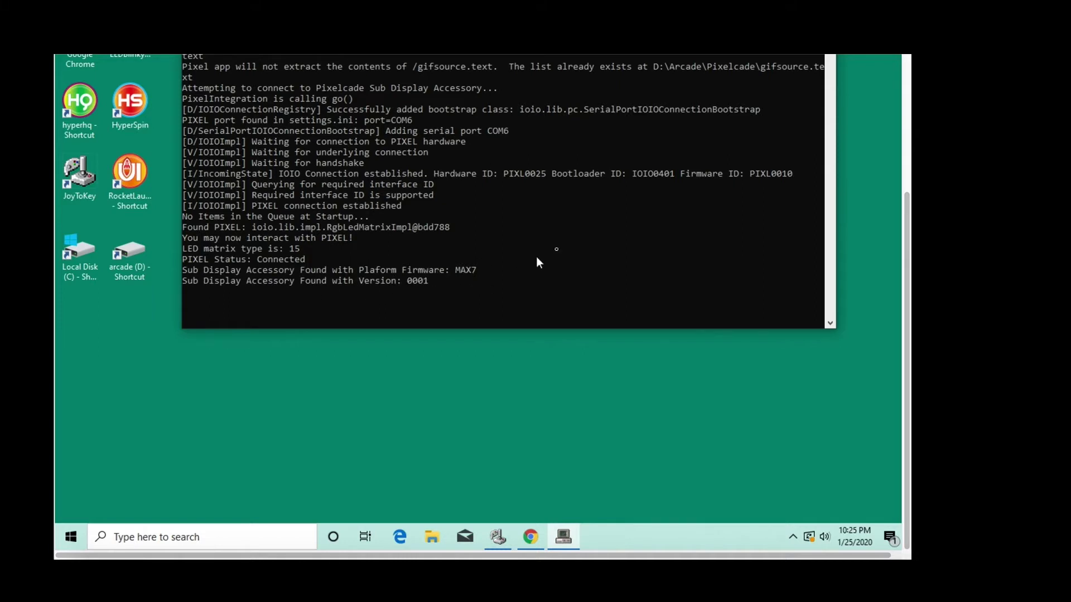
pyautogui.click(906, 96)
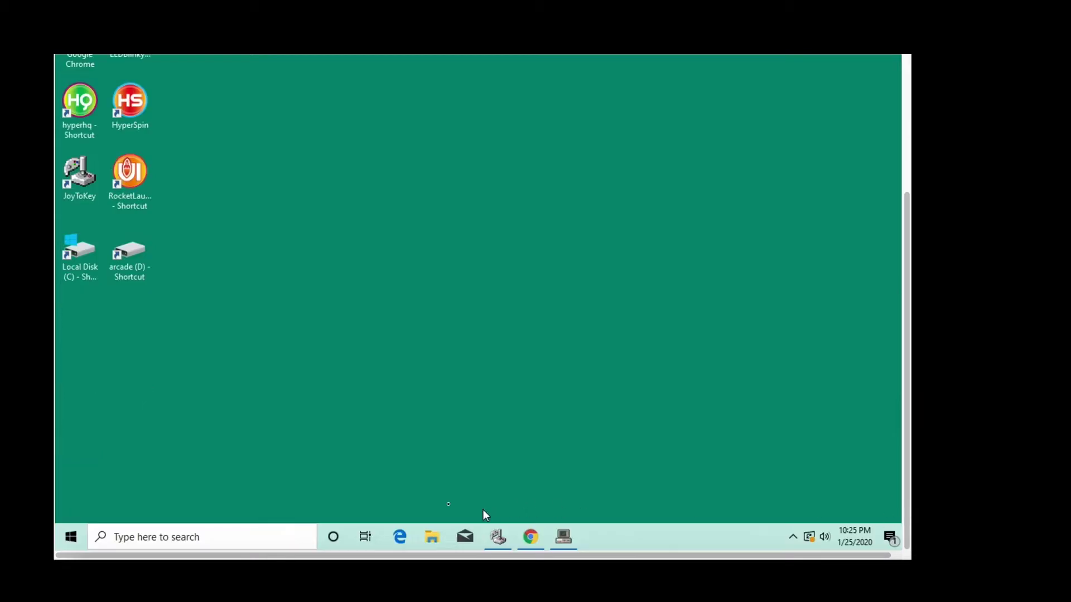
# Open the Pixelcade Art Browser from the Pixelcade LED Marquee Start menu group.
pyautogui.click(71, 536)
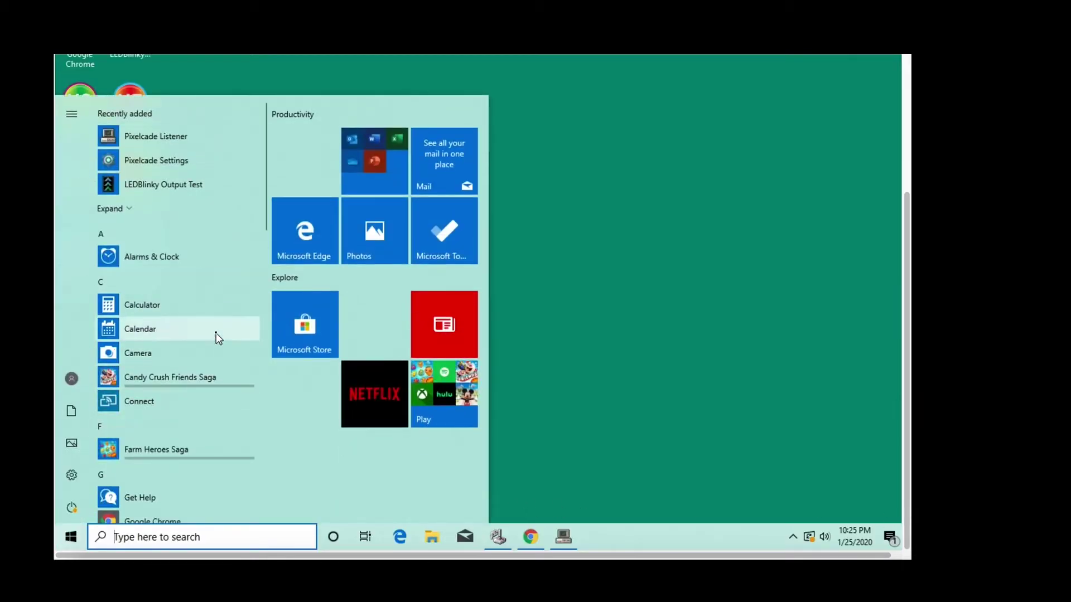
pyautogui.scroll(-5, 216, 334)
pyautogui.scroll(-3, 217, 336)
pyautogui.scroll(3, 209, 356)
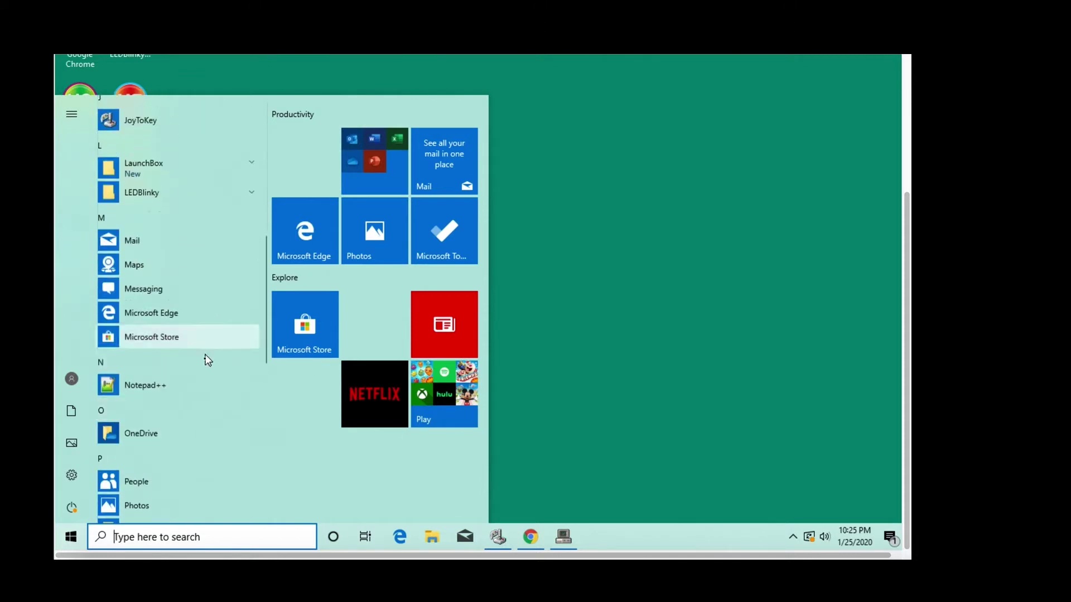
pyautogui.scroll(-4, 217, 362)
pyautogui.click(164, 273)
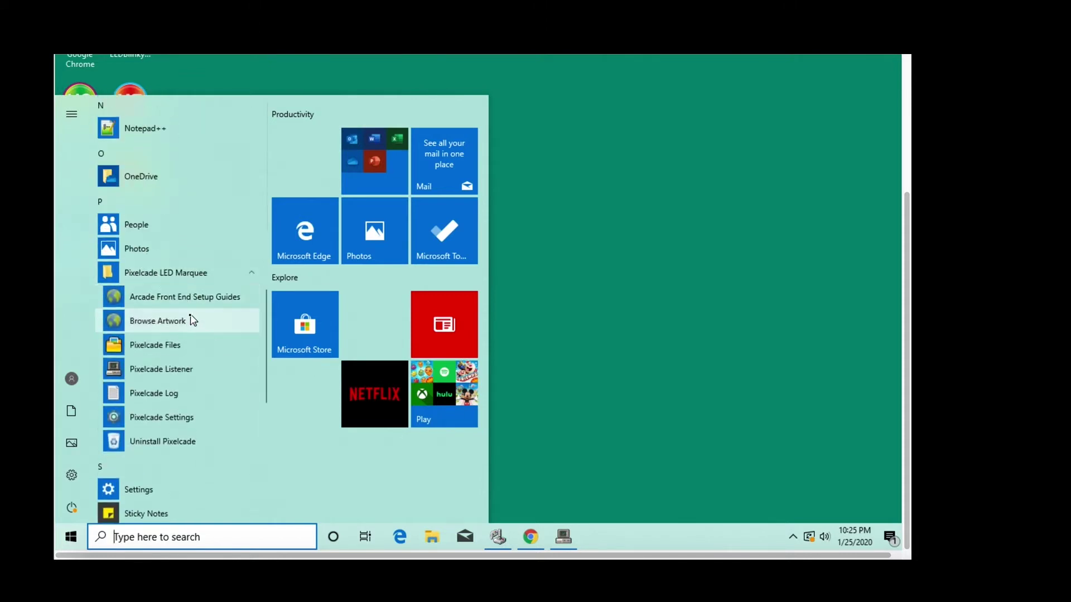
pyautogui.click(177, 324)
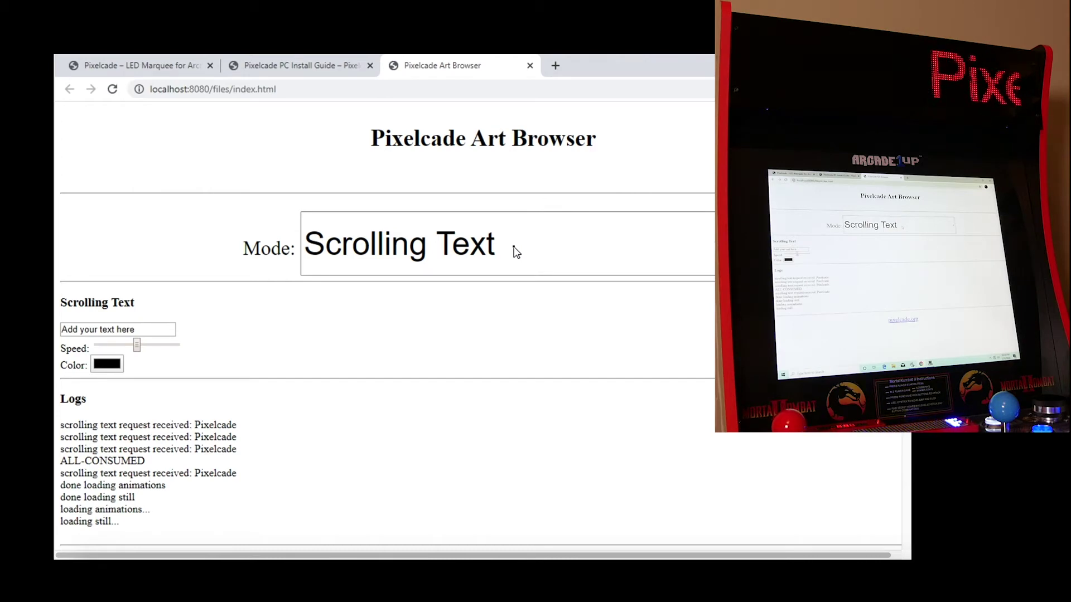
# Switch the mode to Arcade Marquees and display 88games, 720r3, 280zzzap, 4dwarrio and 8ball.
pyautogui.click(487, 252)
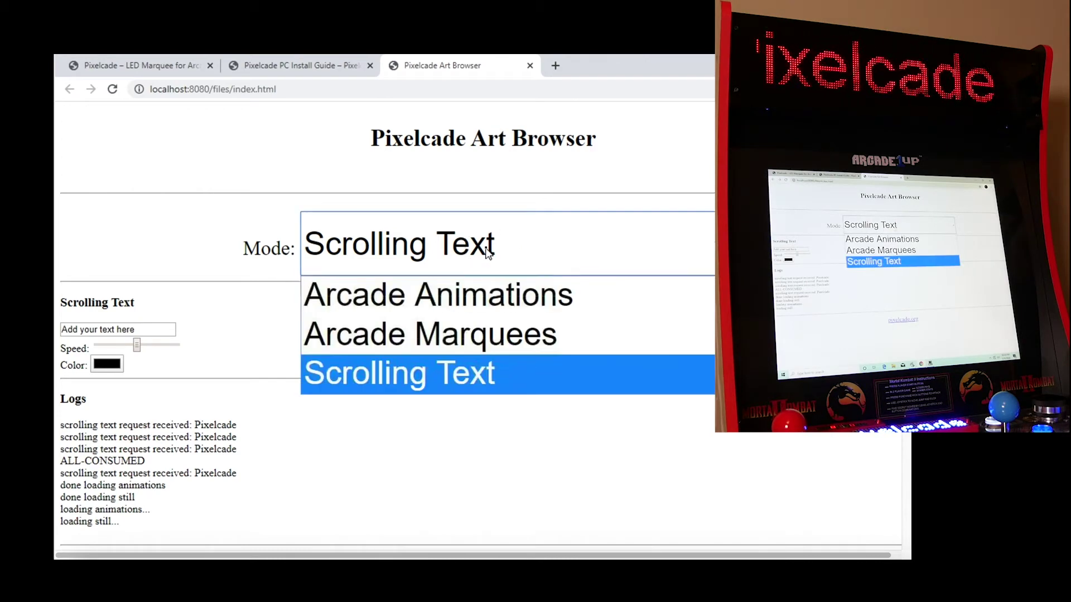
pyautogui.click(468, 335)
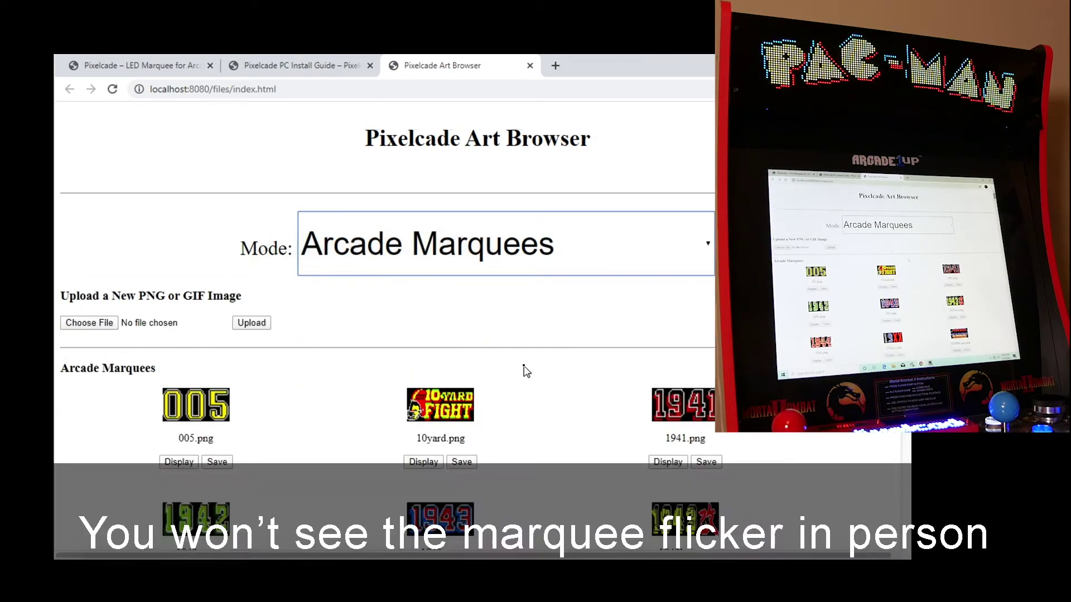
pyautogui.scroll(-10, 521, 368)
pyautogui.scroll(1, 502, 366)
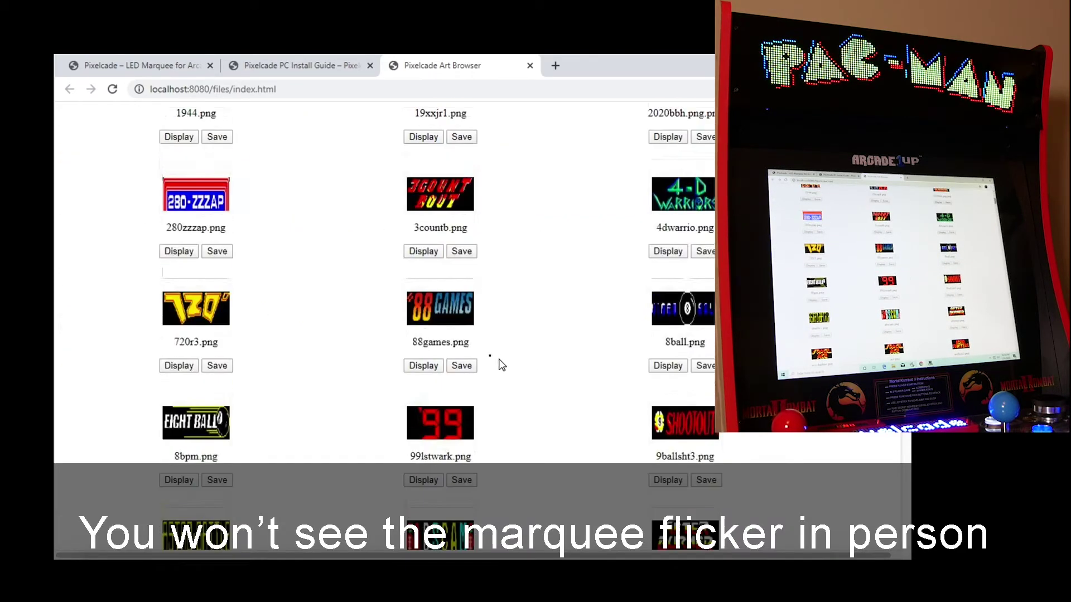
pyautogui.click(423, 385)
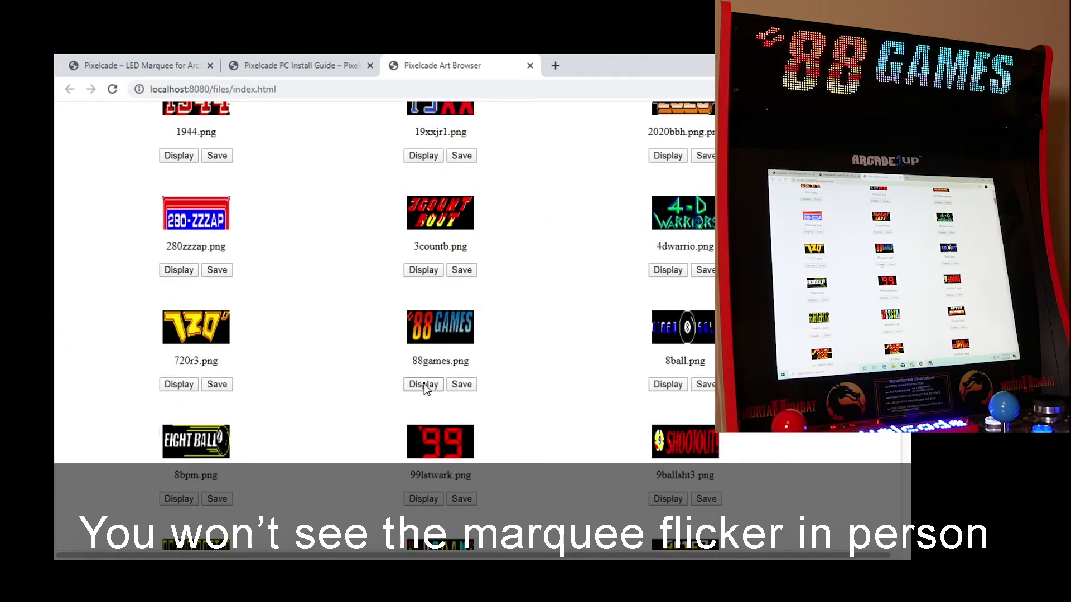
pyautogui.click(186, 388)
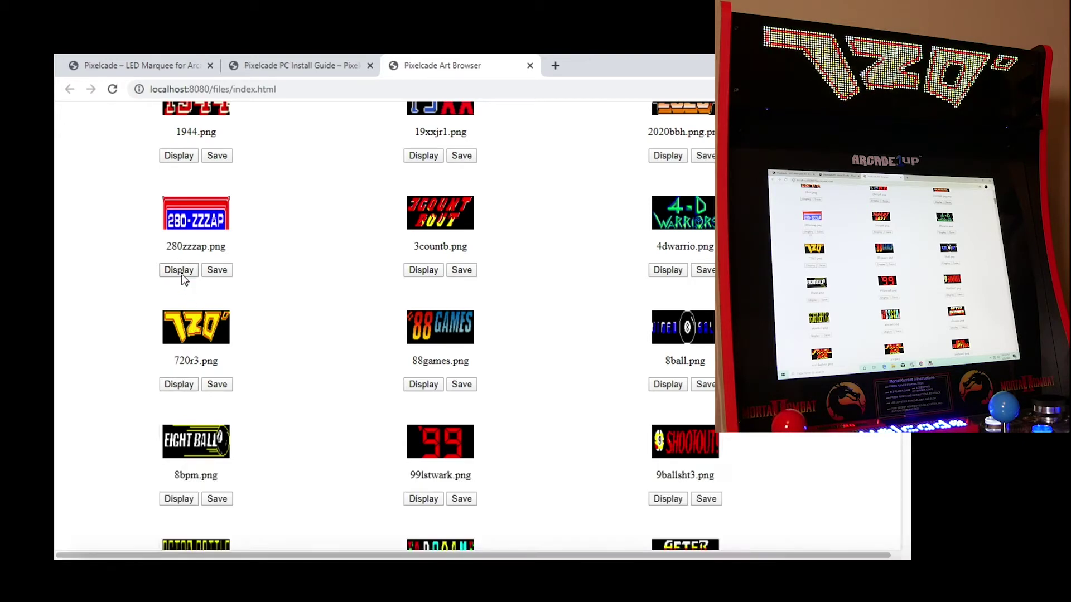
pyautogui.click(179, 272)
pyautogui.click(660, 272)
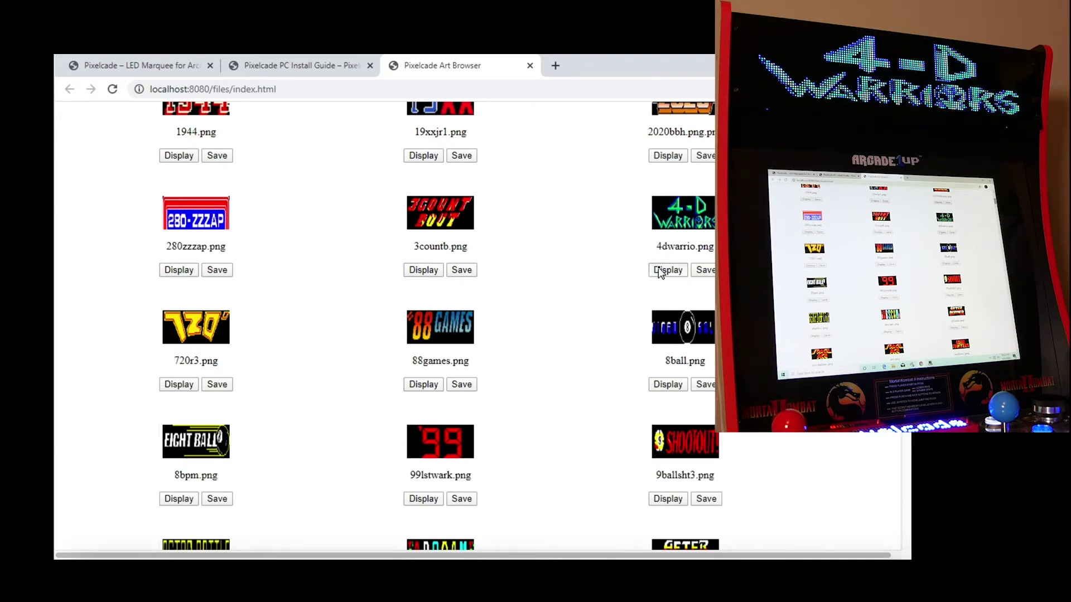
pyautogui.click(657, 386)
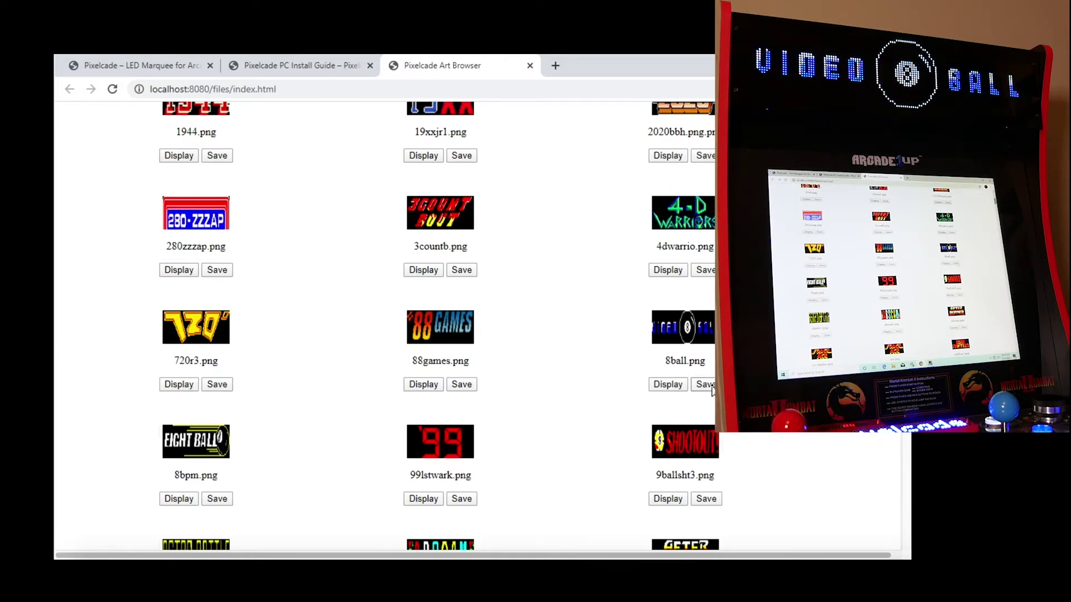
# Display the alien3u marquee, then the altbeas2 Altered Beast marquee.
pyautogui.scroll(-10, 711, 388)
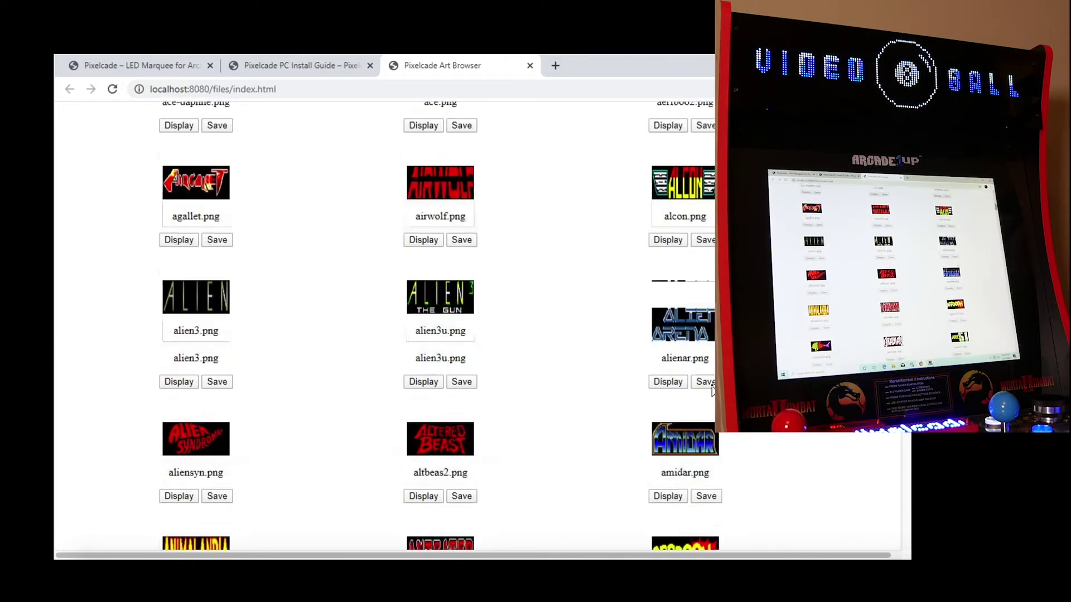
pyautogui.click(428, 357)
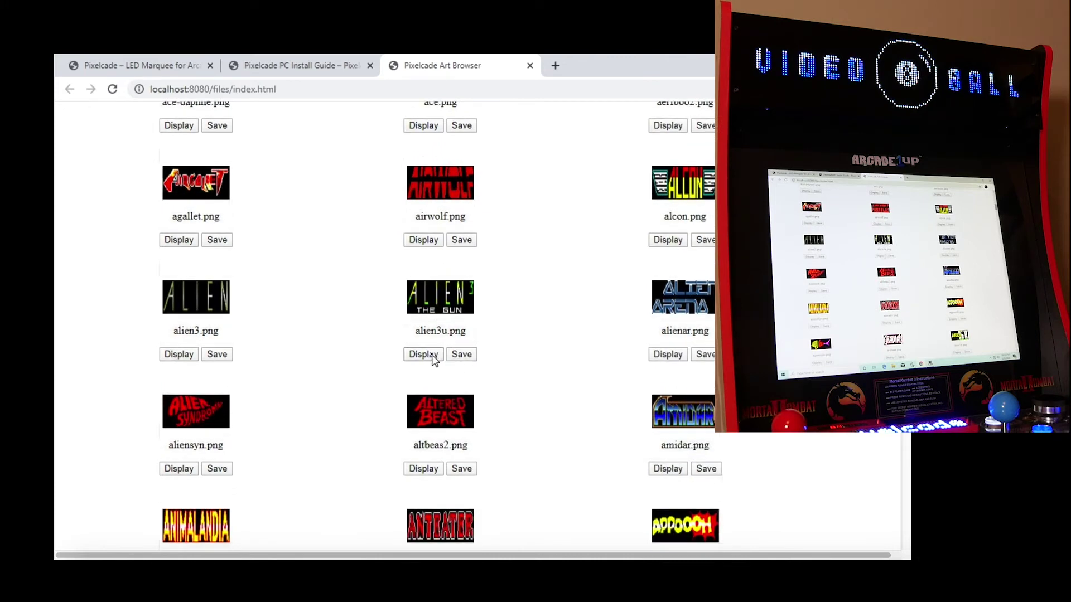
pyautogui.click(429, 467)
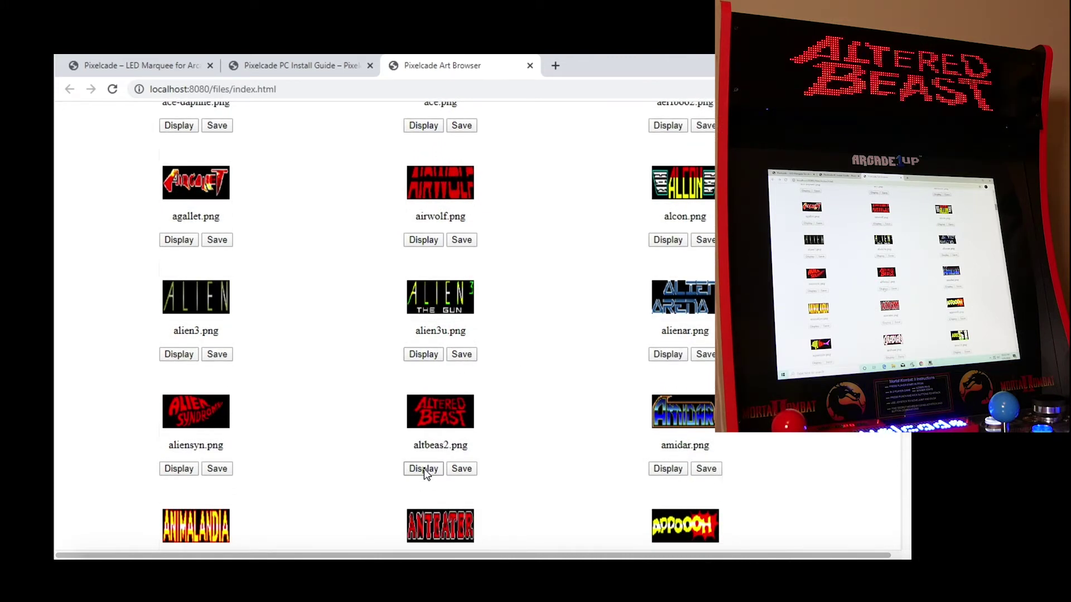
pyautogui.scroll(-15, 423, 470)
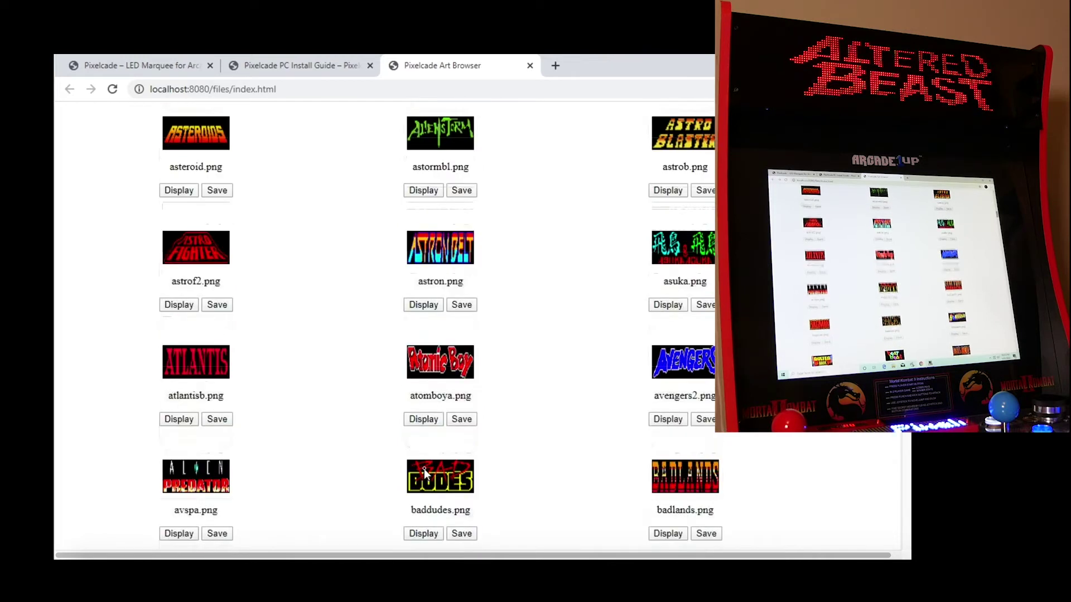
pyautogui.scroll(2, 424, 468)
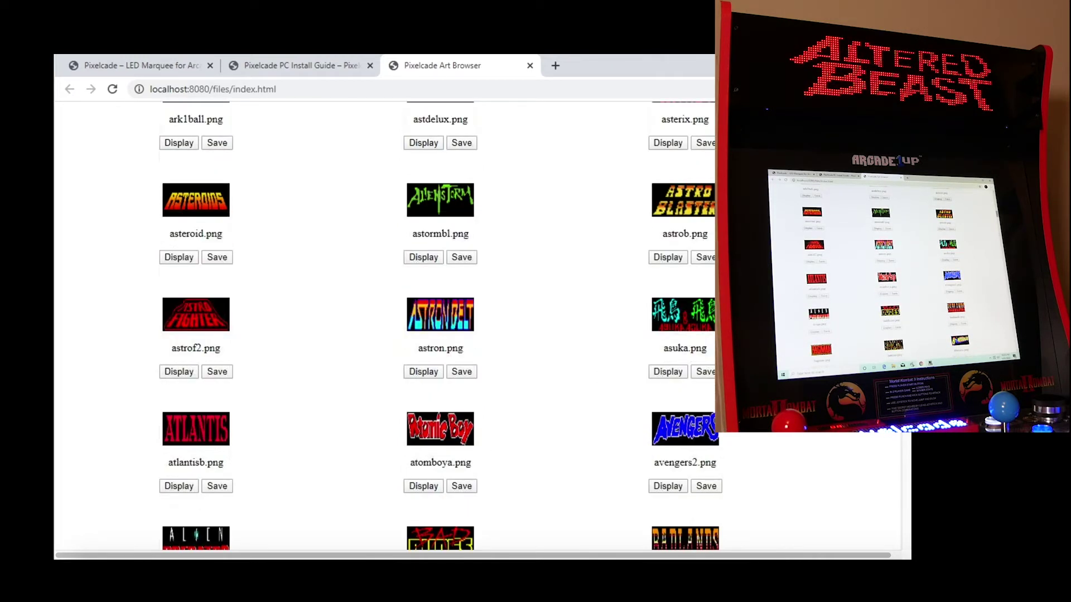
pyautogui.scroll(-20, 479, 323)
pyautogui.scroll(-20, 479, 323)
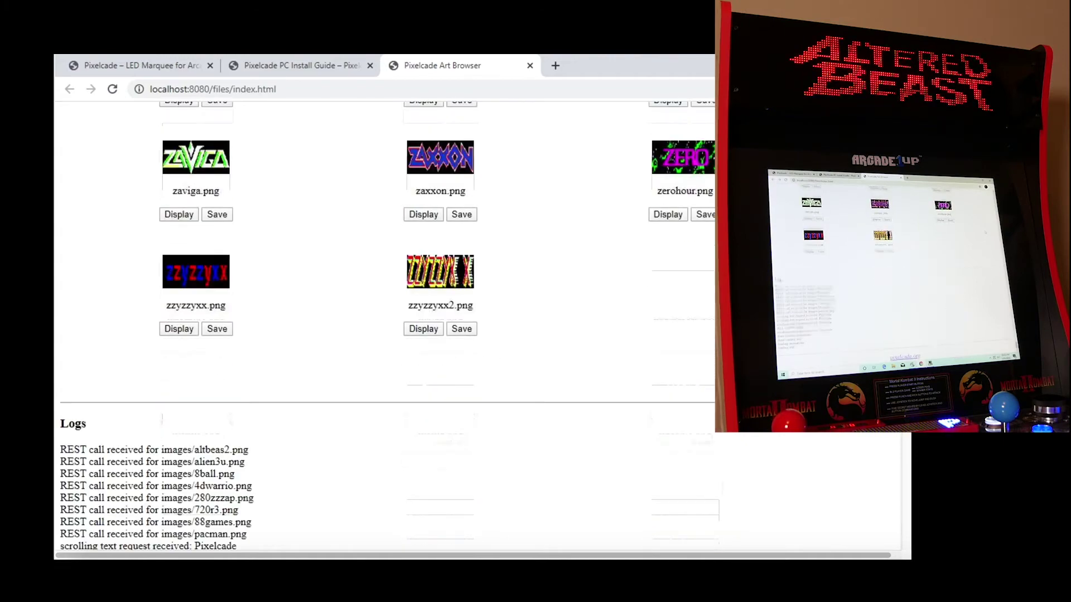
pyautogui.scroll(20, 479, 323)
pyautogui.scroll(20, 480, 324)
pyautogui.scroll(-1, 580, 287)
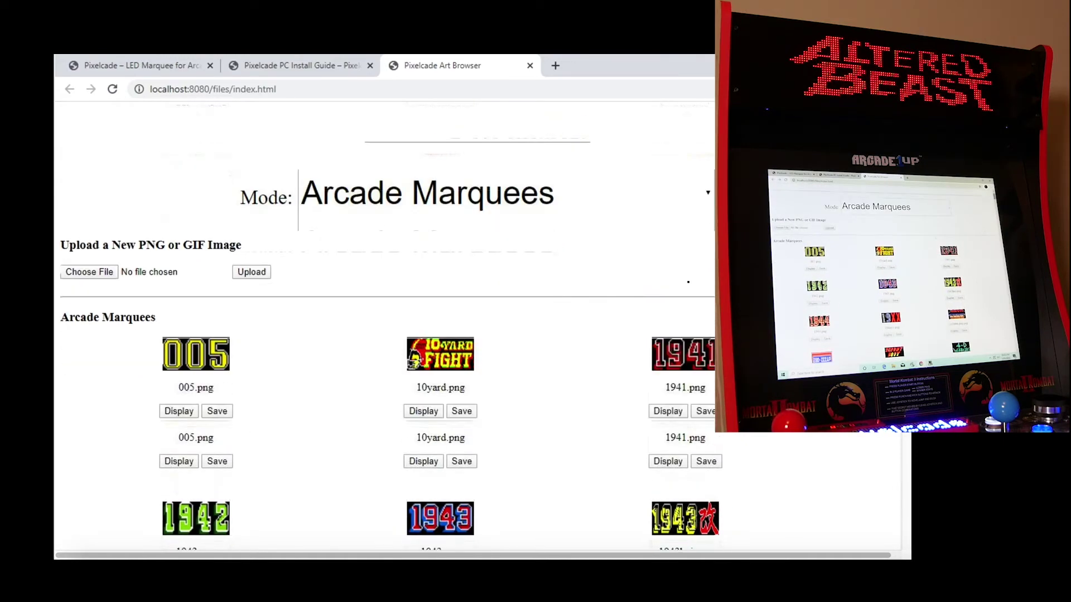
# Switch the gallery mode to Arcade Animations and browse the list.
pyautogui.click(488, 181)
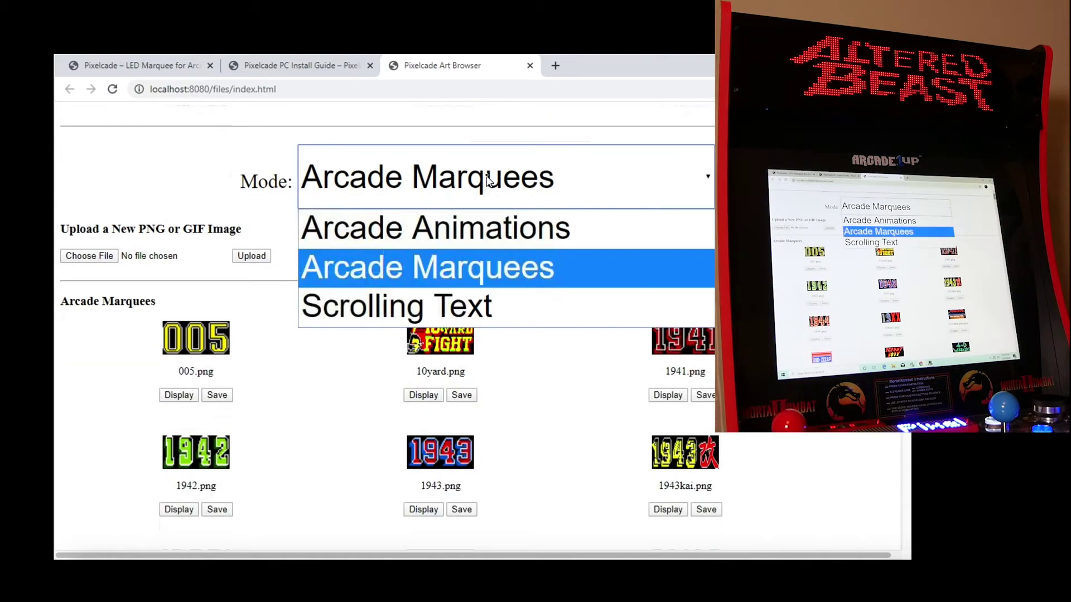
pyautogui.click(471, 223)
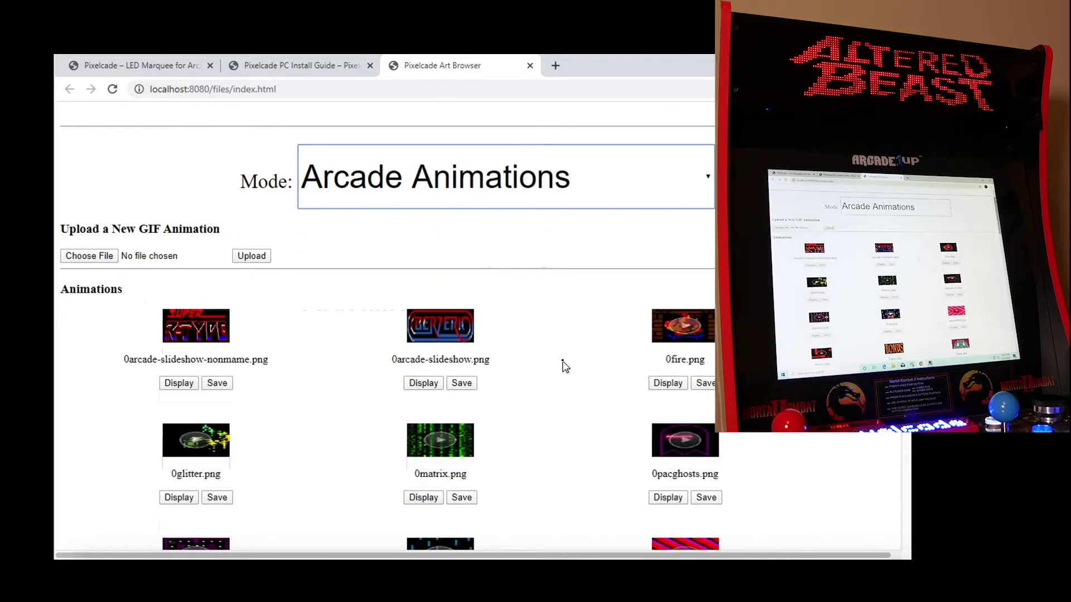
pyautogui.scroll(1, 563, 366)
pyautogui.scroll(-6, 564, 366)
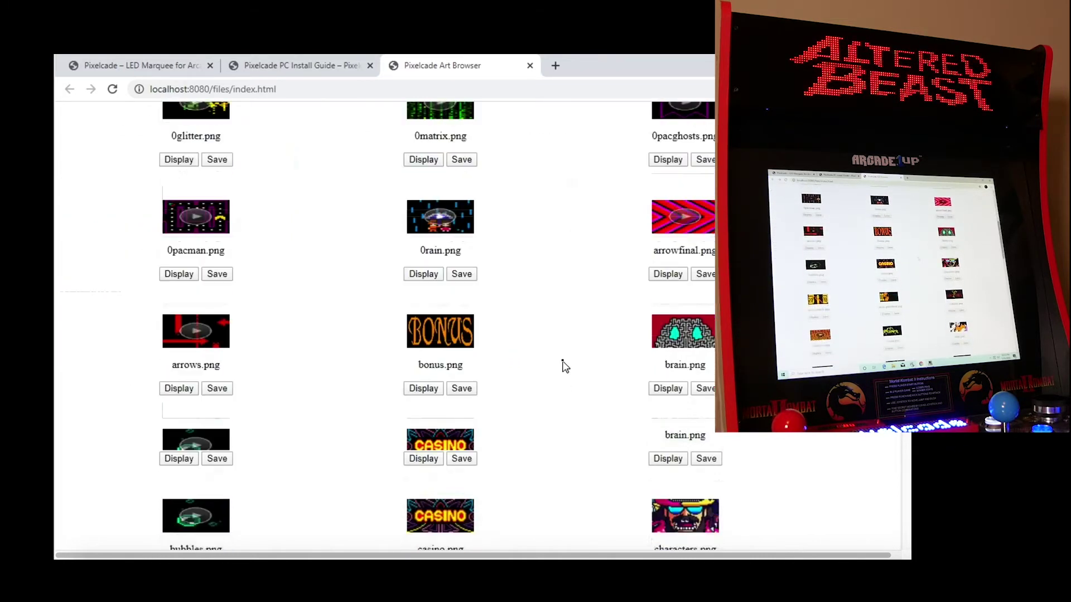
pyautogui.scroll(-1, 563, 365)
pyautogui.scroll(2, 467, 444)
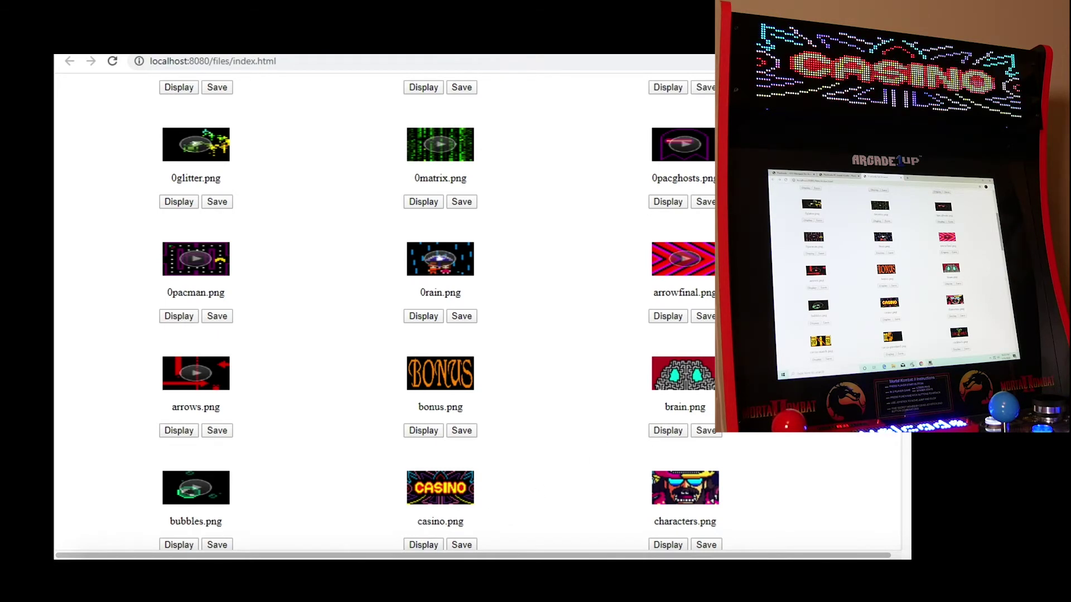
pyautogui.scroll(-2, 902, 444)
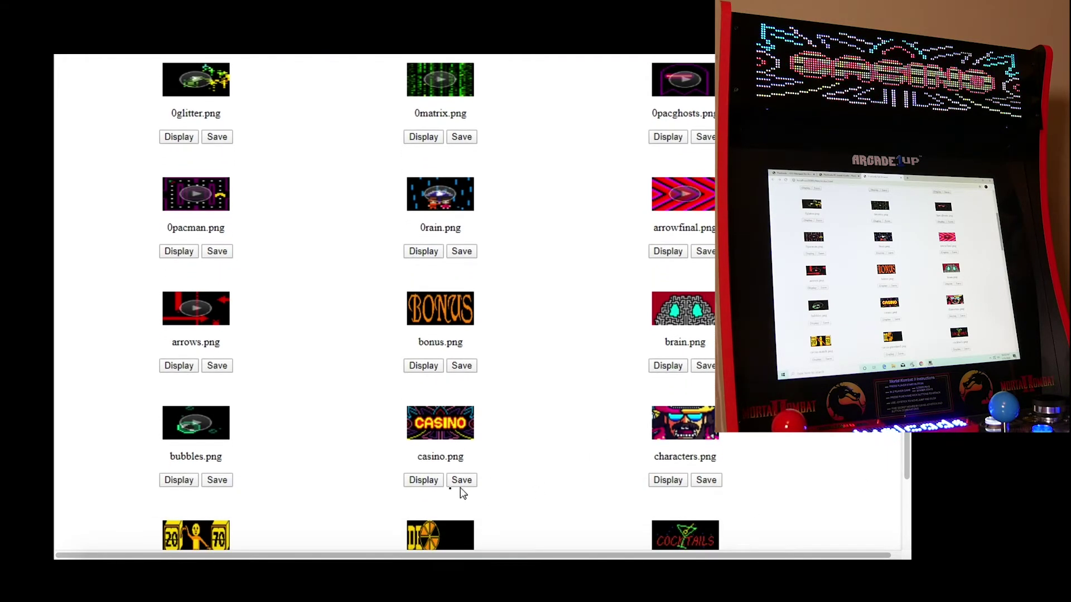
# Play casino, 0rain, cocktails, circus-pinwheel and finally circus-match on the marquee.
pyautogui.click(424, 480)
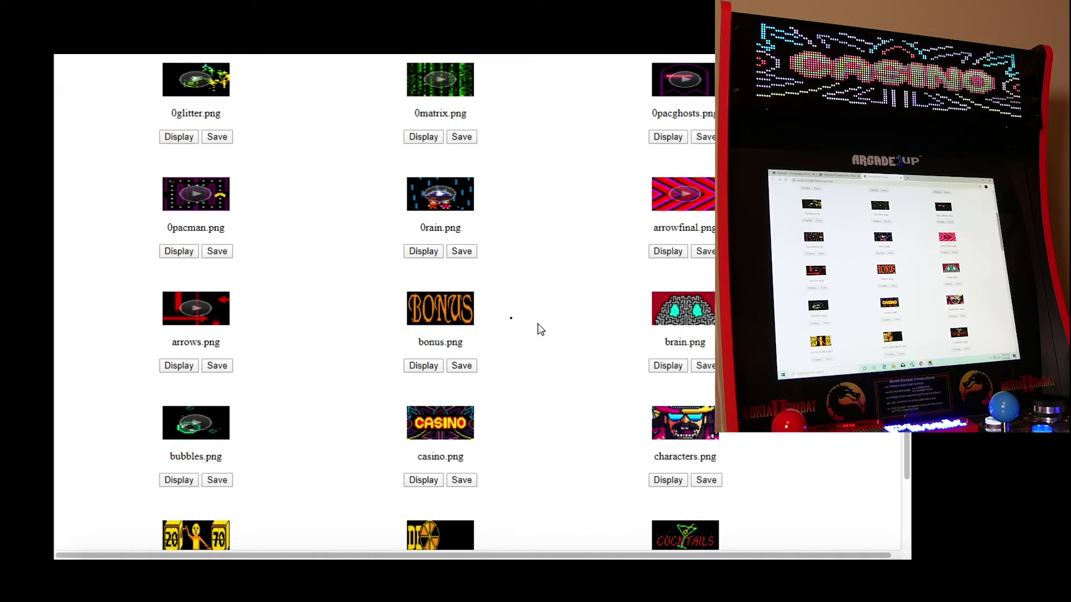
pyautogui.click(423, 251)
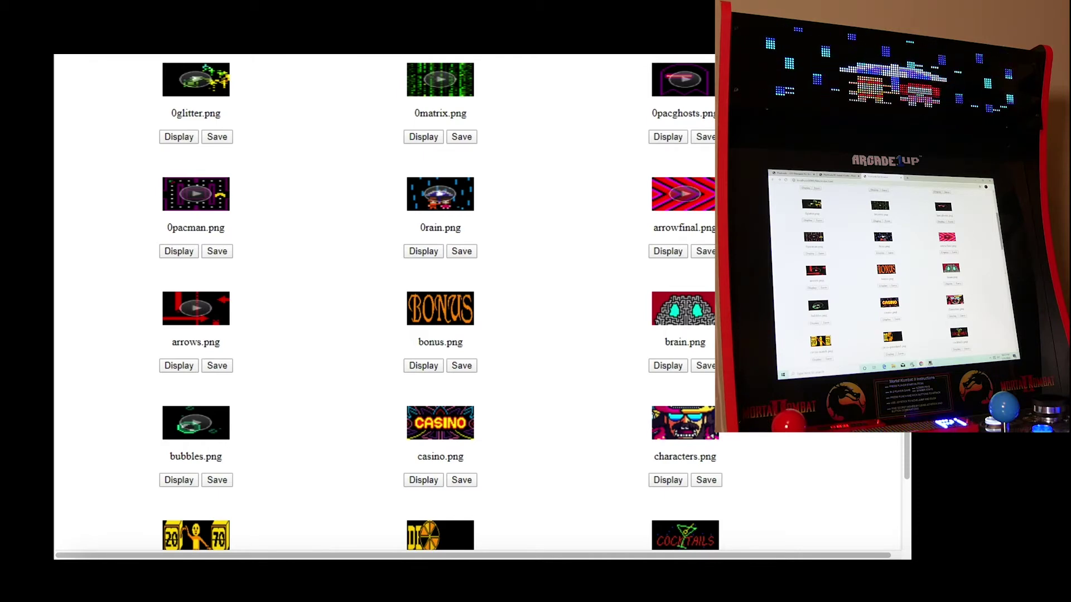
pyautogui.scroll(-2, 440, 301)
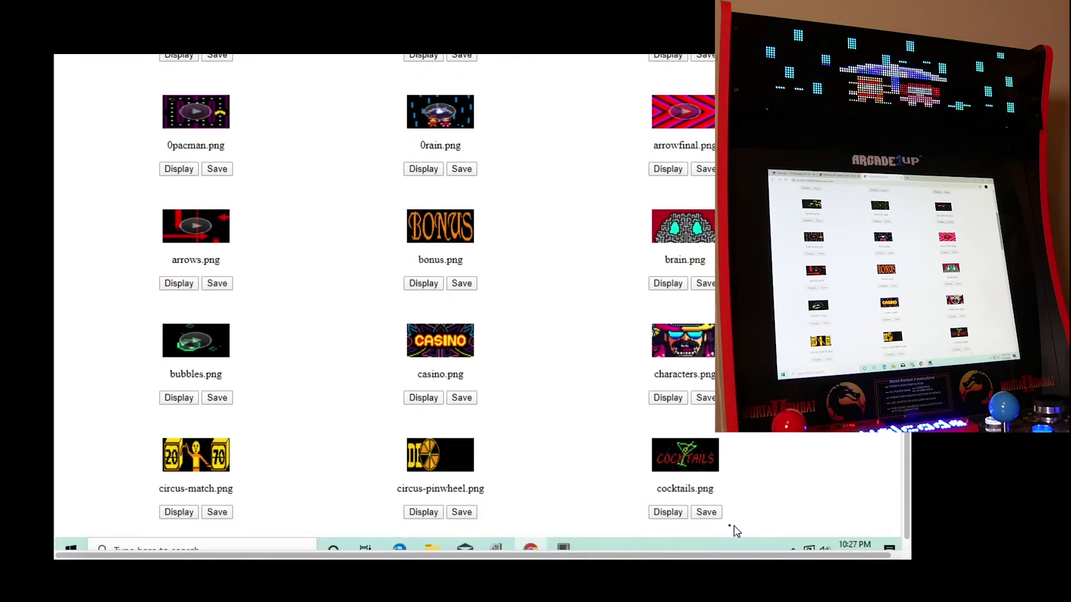
pyautogui.click(669, 512)
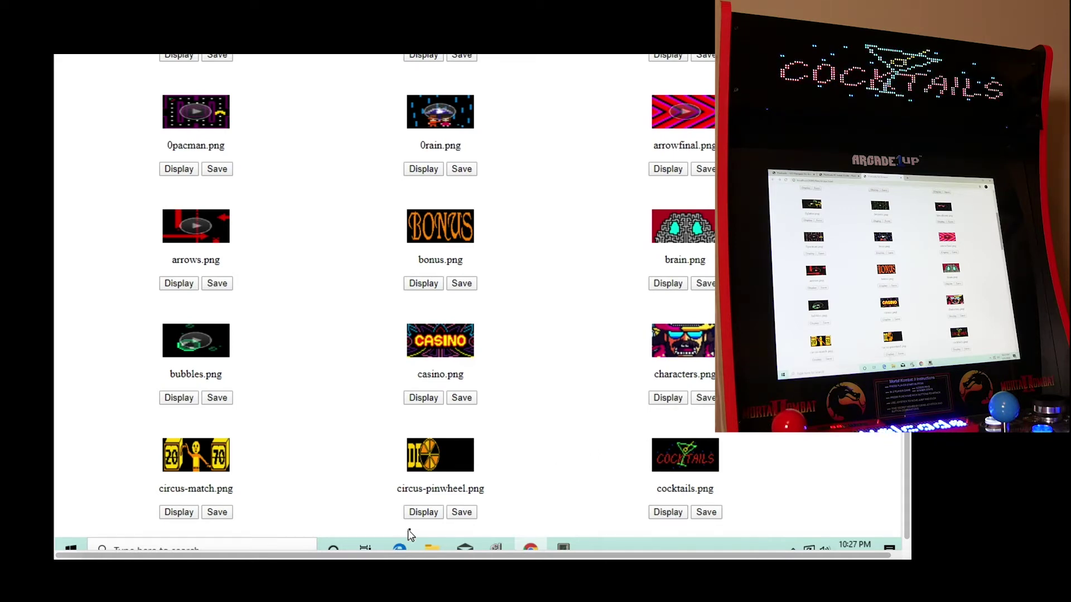
pyautogui.click(424, 513)
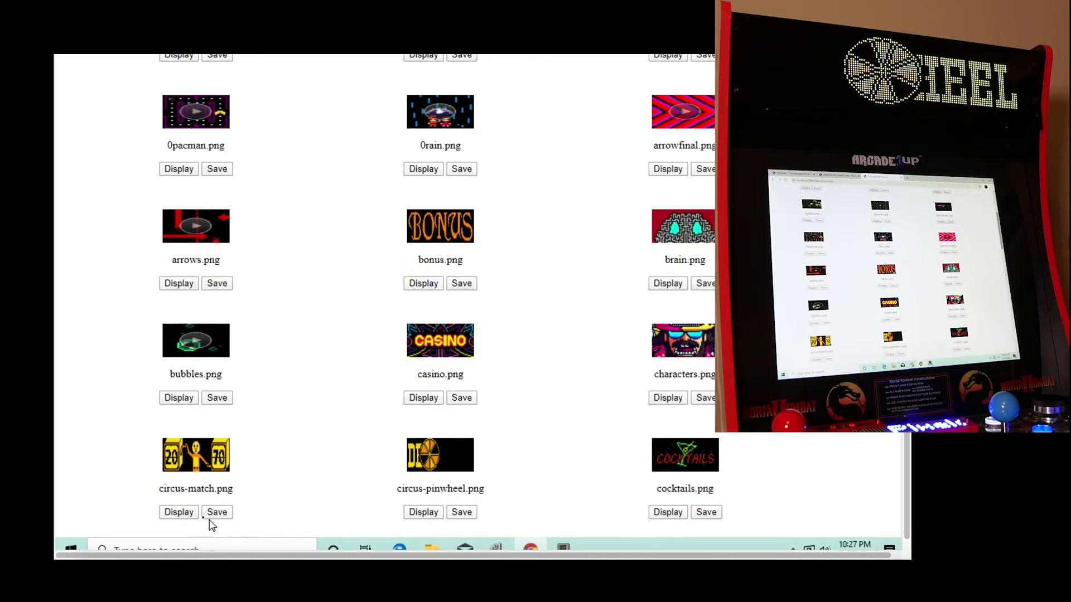
pyautogui.click(178, 514)
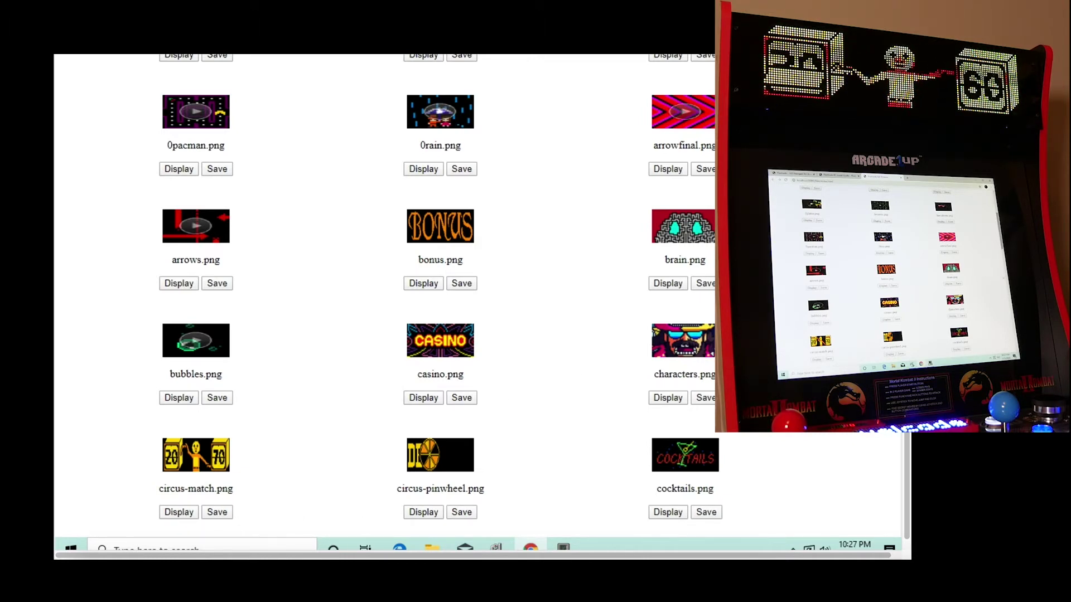
pyautogui.scroll(2, 480, 301)
pyautogui.press('F11')
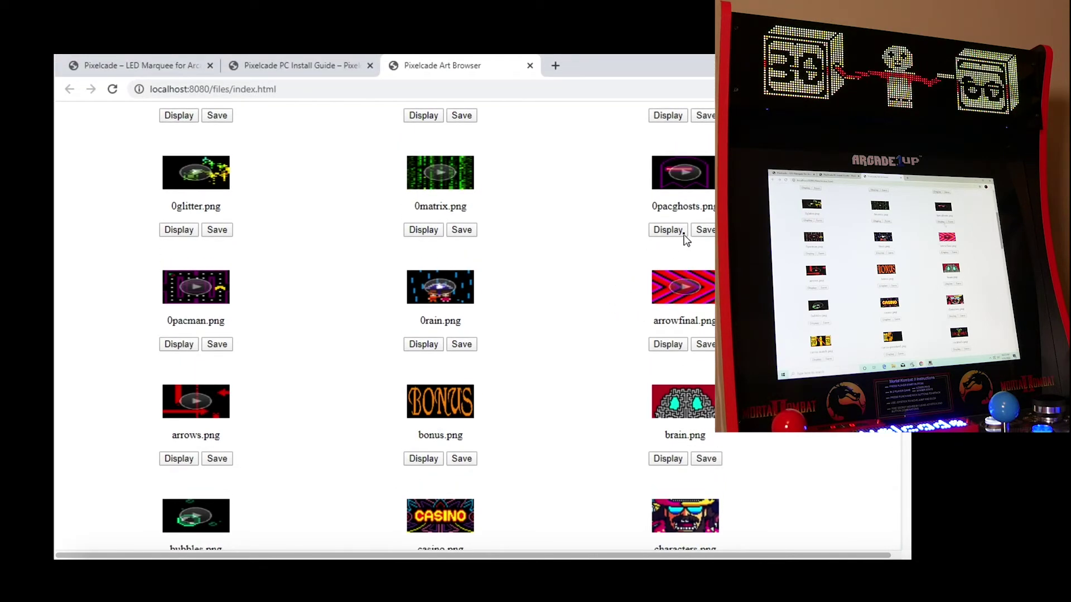
# Preview the 0pacghosts animation and save it to the marquee's SD card.
pyautogui.click(674, 233)
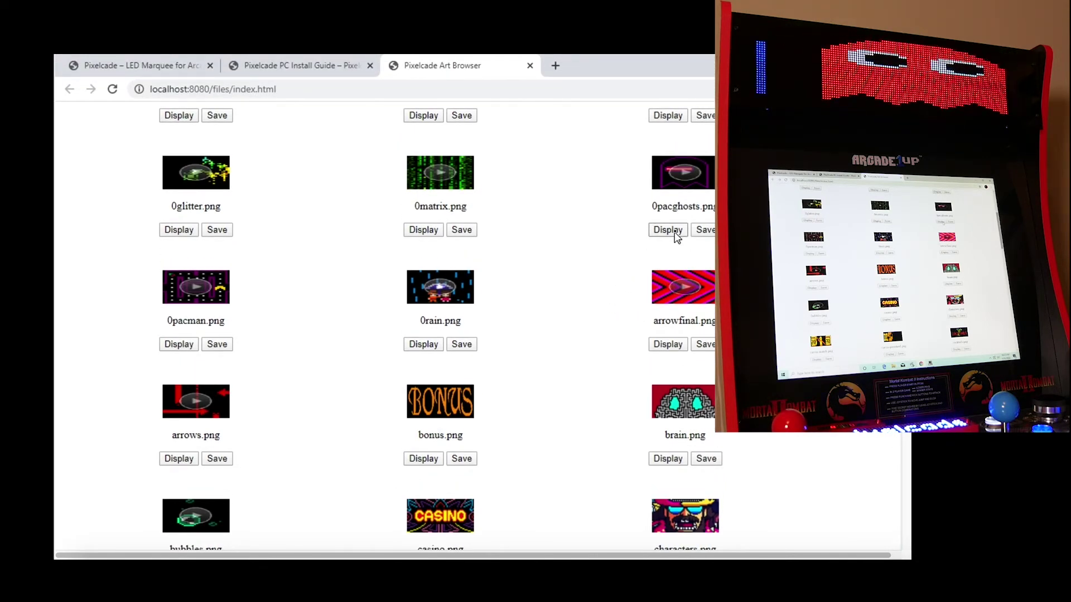
pyautogui.click(707, 231)
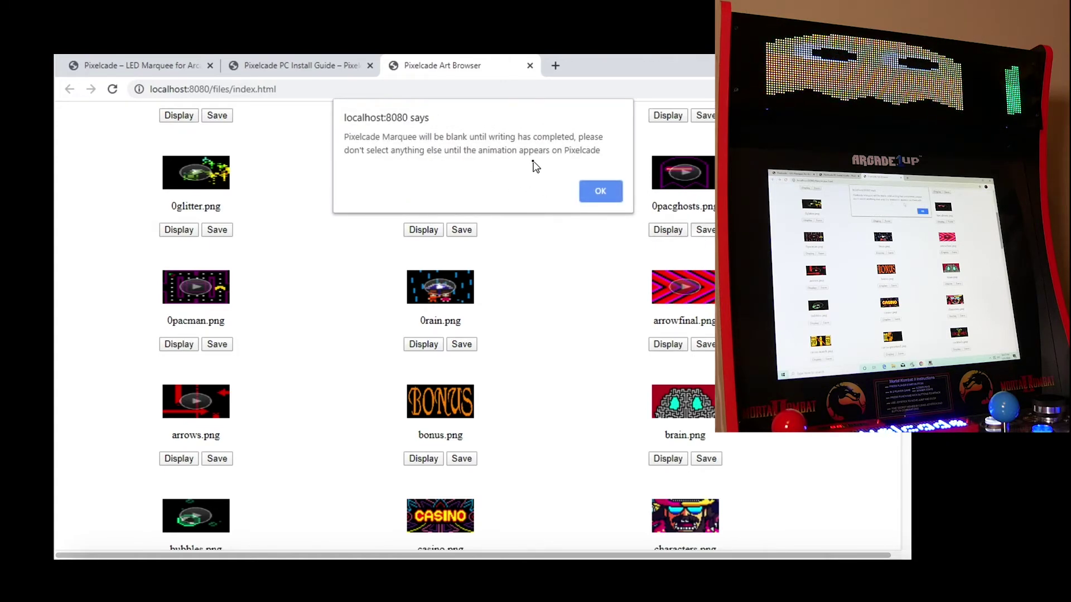
pyautogui.click(592, 192)
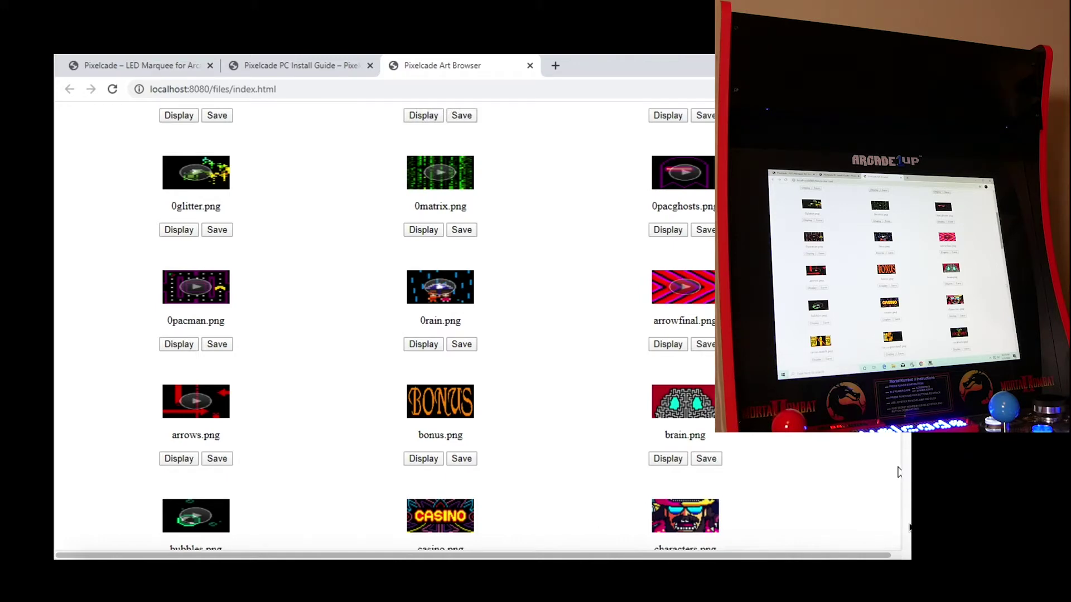
# Check the Pixelcade console log of 0pacghosts being written, then return to the gallery.
pyautogui.press('F11')
pyautogui.scroll(-3, 898, 472)
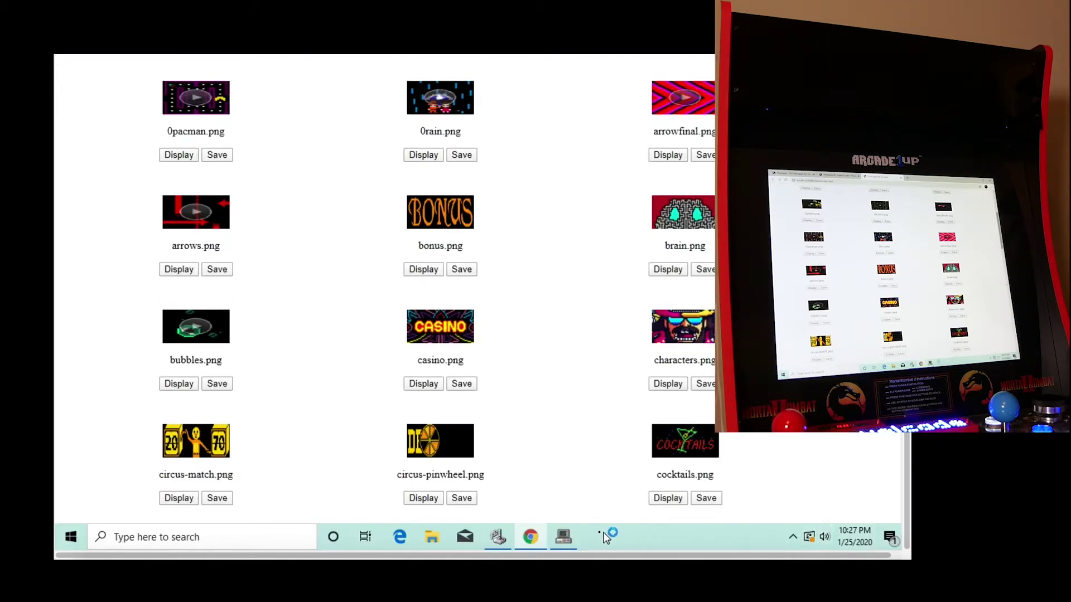
pyautogui.click(562, 537)
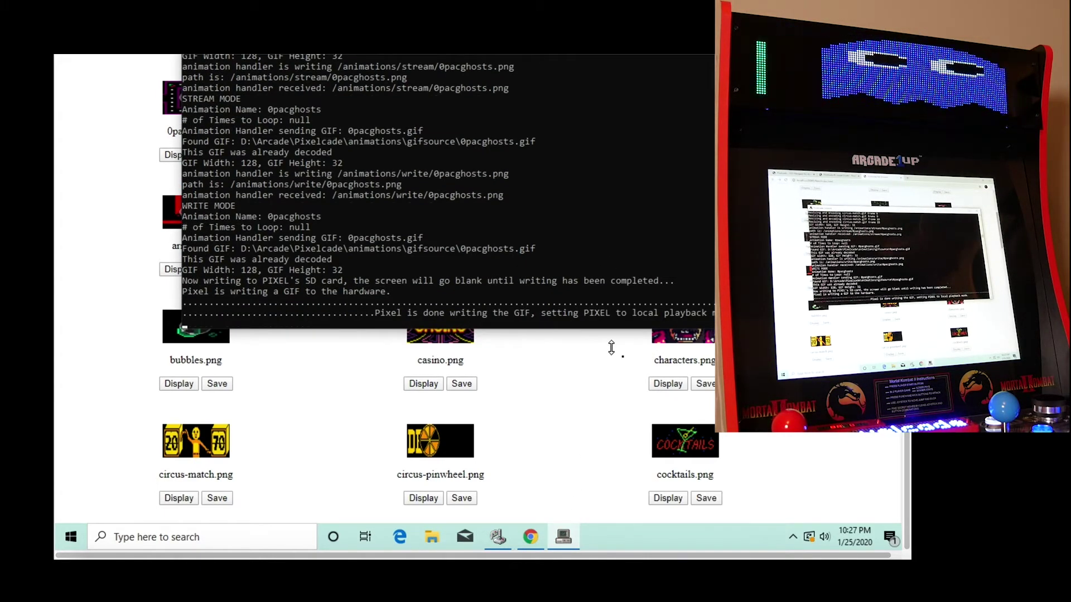
pyautogui.click(646, 377)
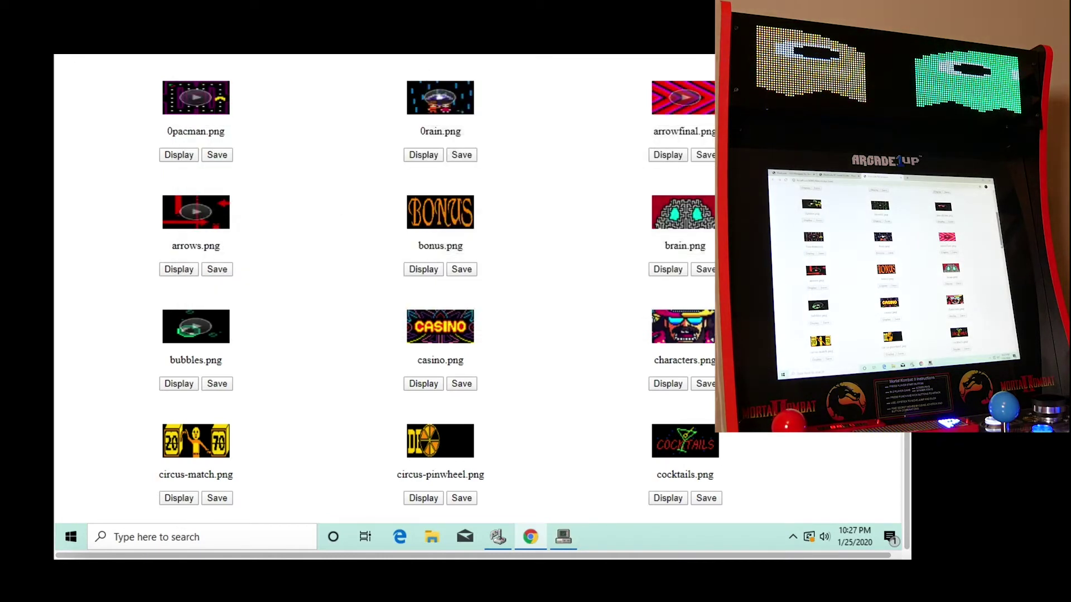
# Expand the LEDBlinky program group in the Start menu.
pyautogui.press('F11')
pyautogui.scroll(2, 595, 150)
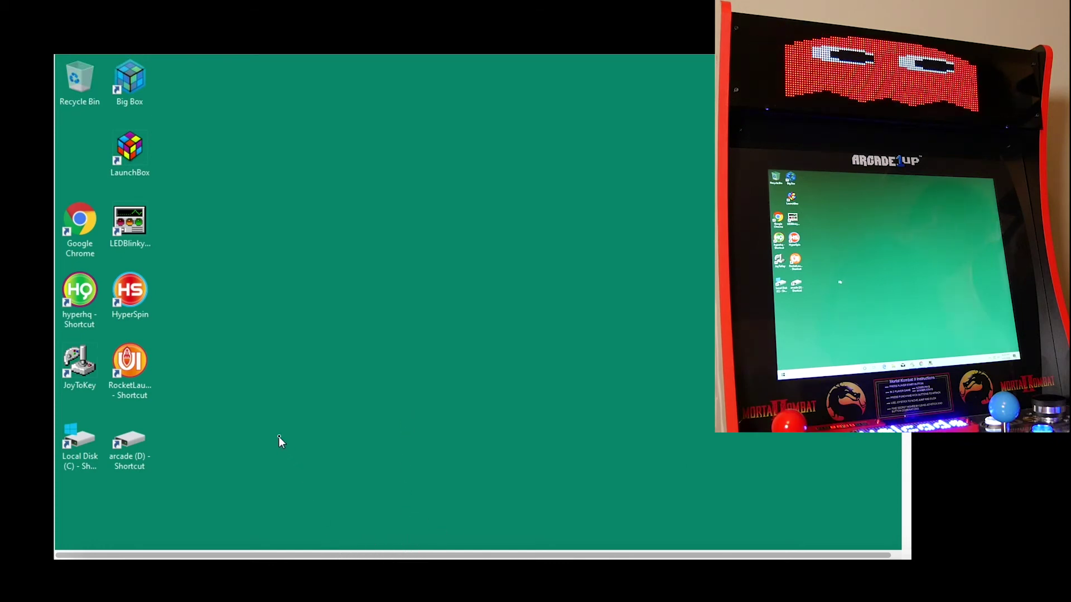
pyautogui.press('super')
pyautogui.click(162, 263)
# Launch Configure LEDBlinky past its input-map warning and information notice, then move it to the upper right.
pyautogui.click(169, 332)
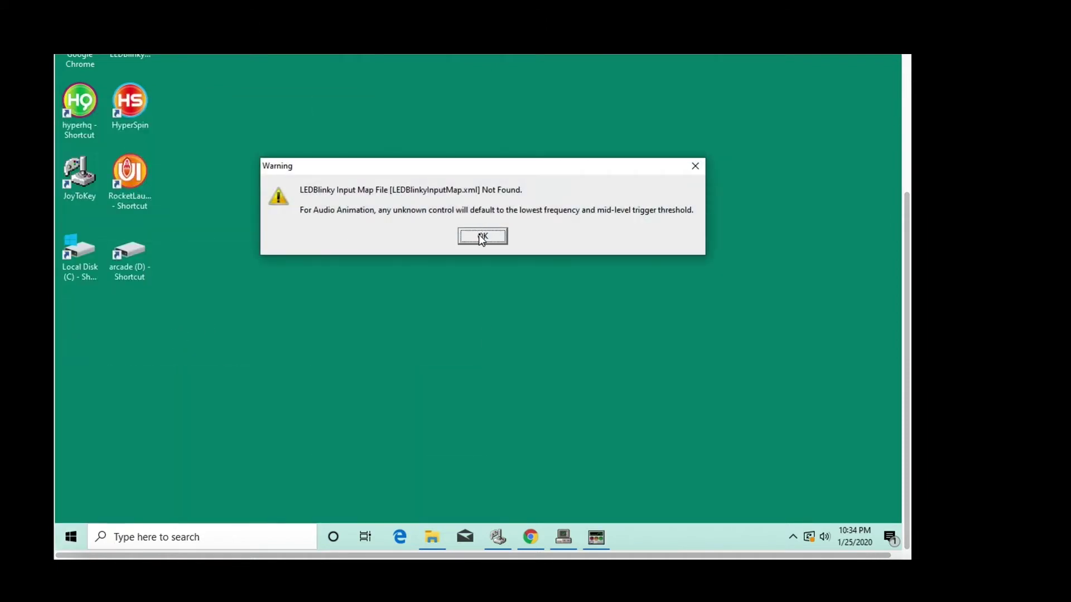
pyautogui.click(482, 237)
pyautogui.click(482, 231)
pyautogui.click(906, 95)
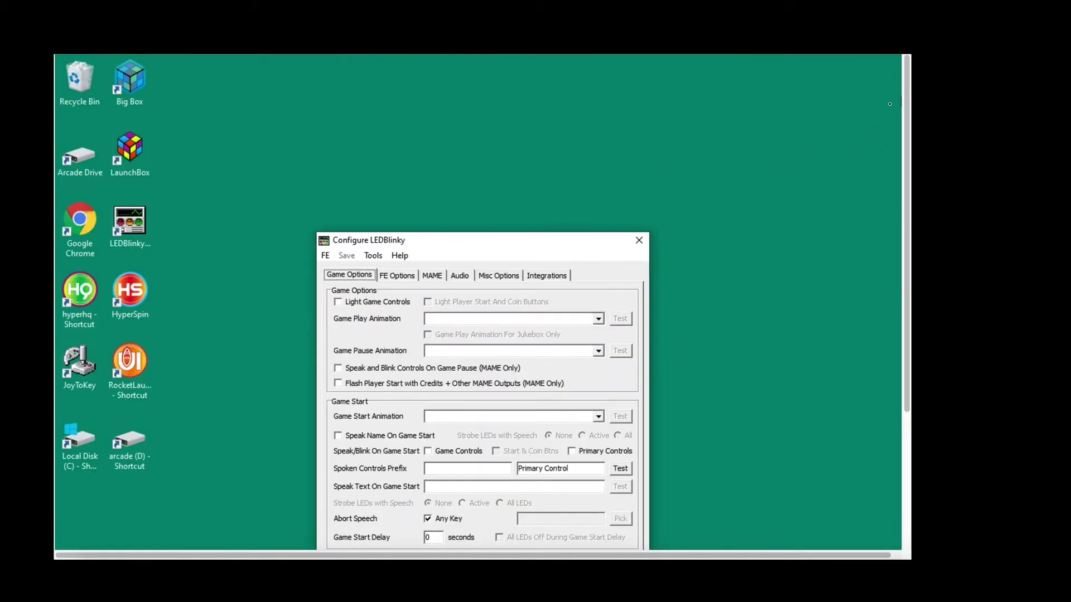
pyautogui.moveTo(544, 243); pyautogui.dragTo(784, 126)
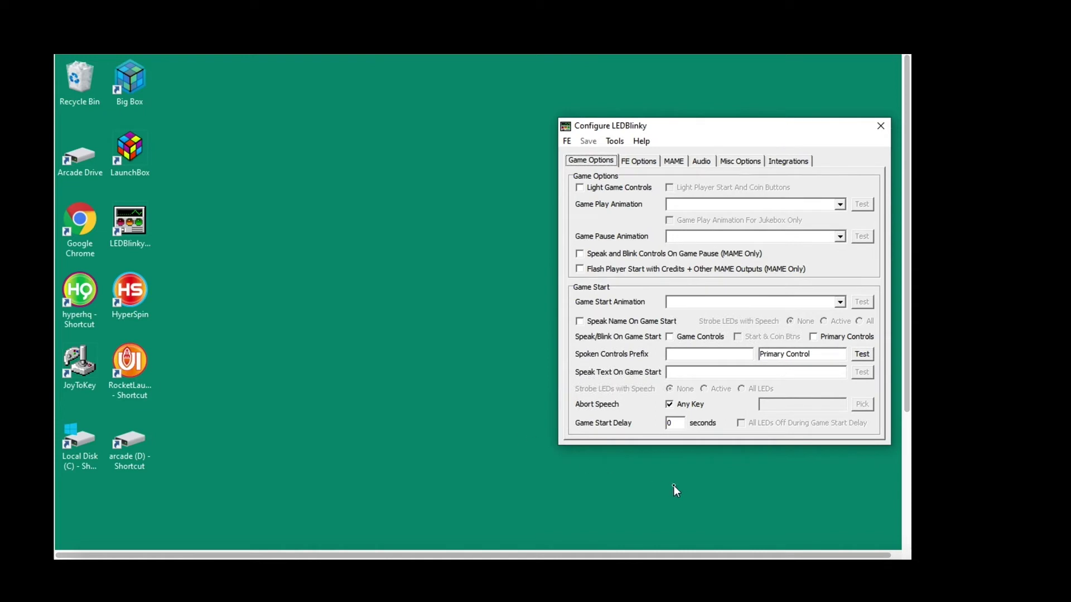
# Load pixelcade.org in Chrome and open the Pixelcade for LEDBlinky install guide.
pyautogui.doubleClick(91, 232)
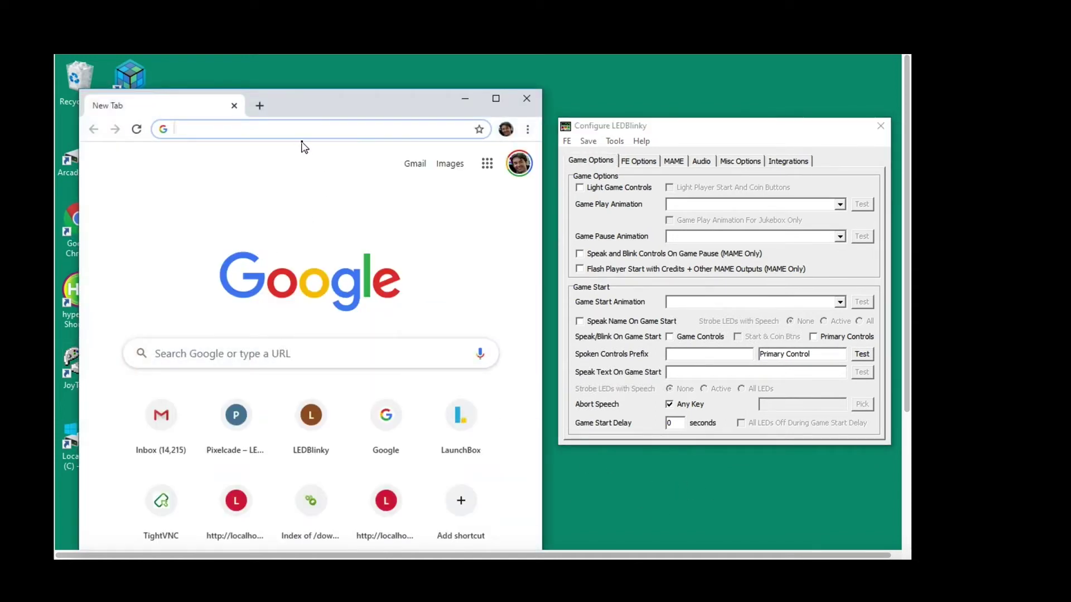
pyautogui.write('pixelcad')
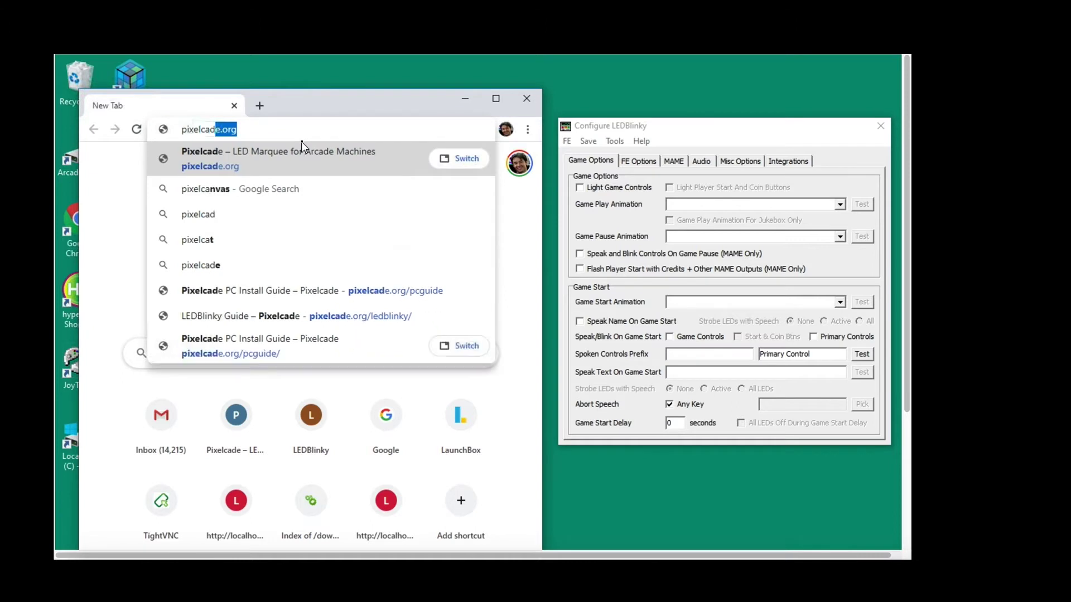
pyautogui.write('e.org')
pyautogui.press('Return')
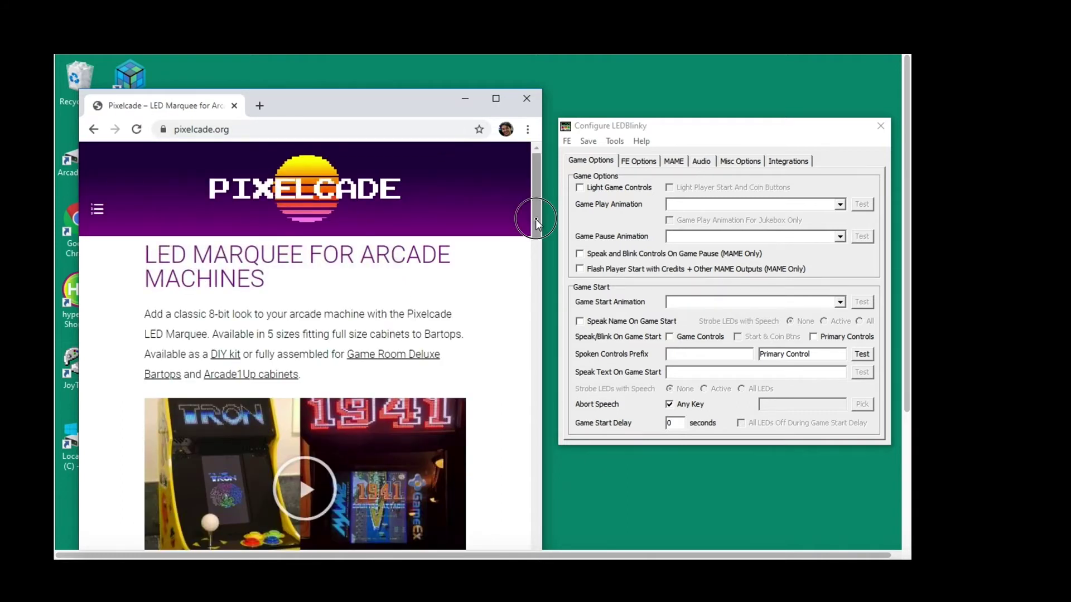
pyautogui.click(534, 250)
pyautogui.scroll(-10, 533, 249)
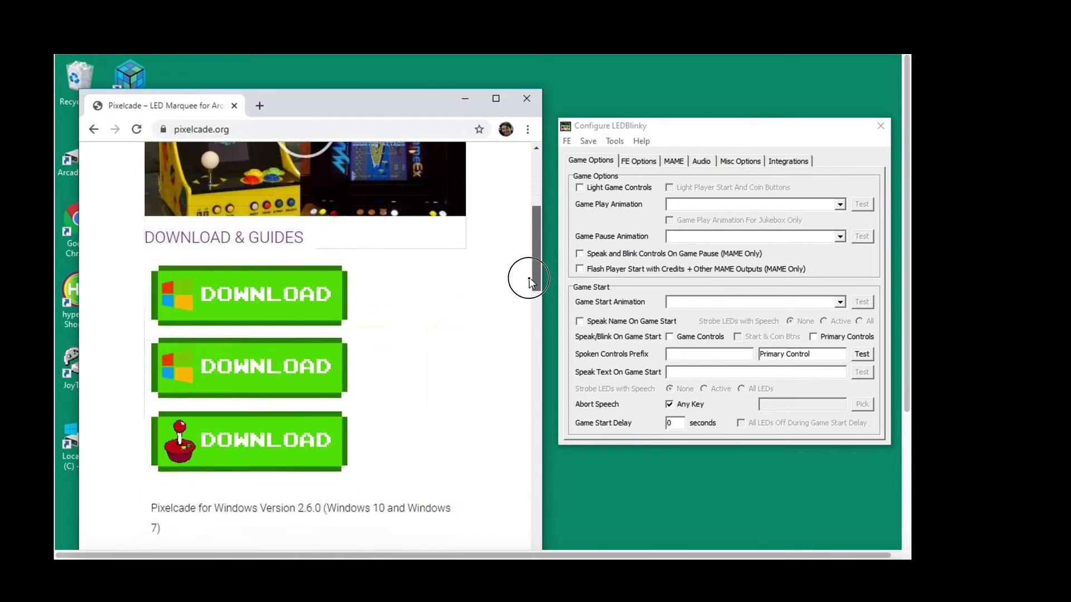
pyautogui.scroll(-3, 528, 286)
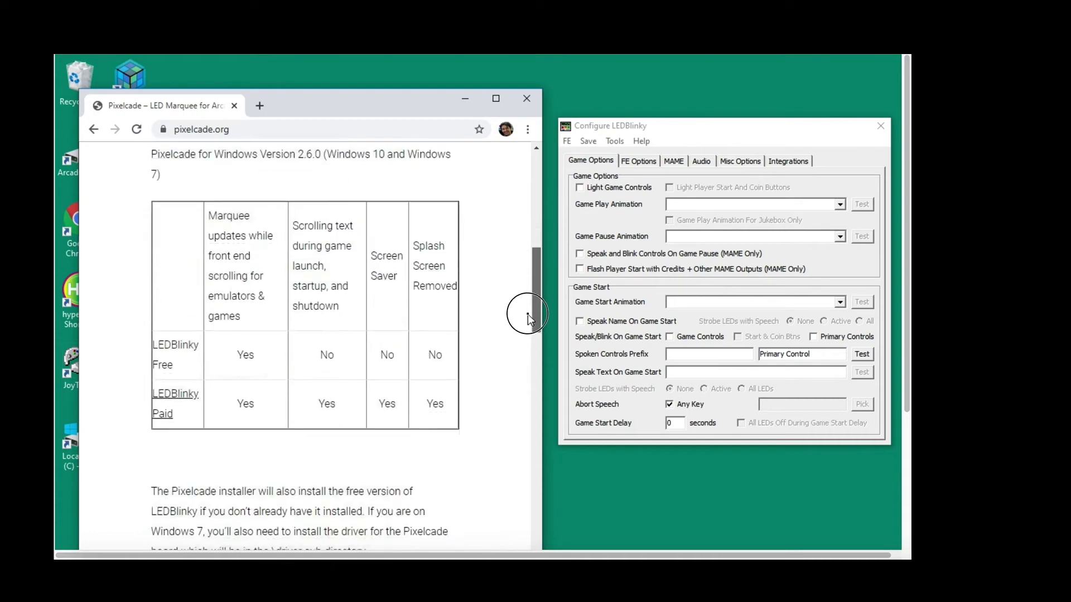
pyautogui.scroll(-2, 525, 322)
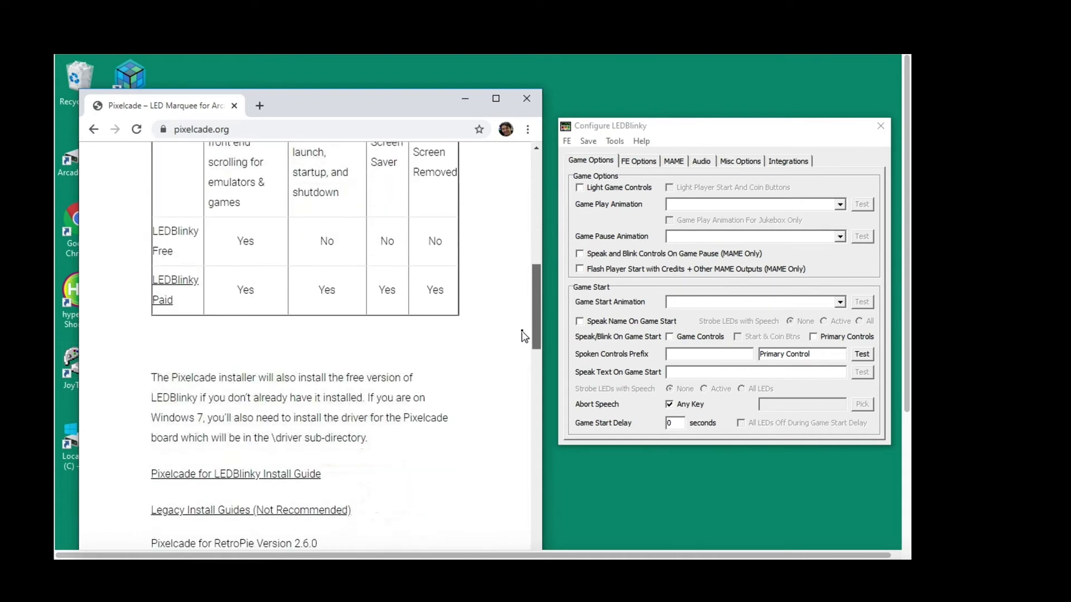
pyautogui.click(266, 475)
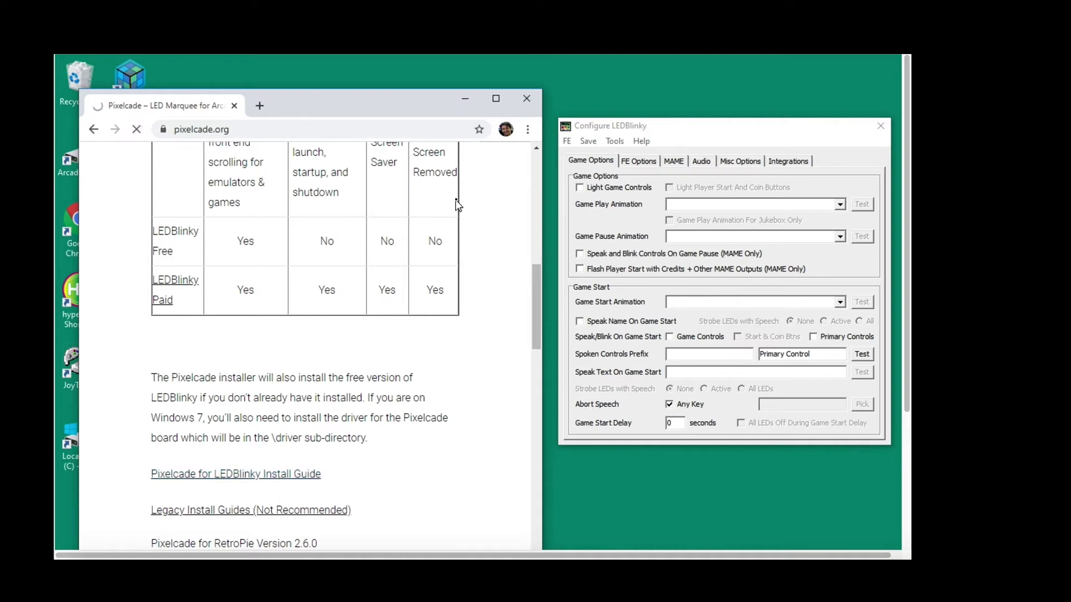
# Arrange the guide page and the LEDBlinky configuration window side by side on the desktop.
pyautogui.moveTo(354, 105); pyautogui.dragTo(336, 83)
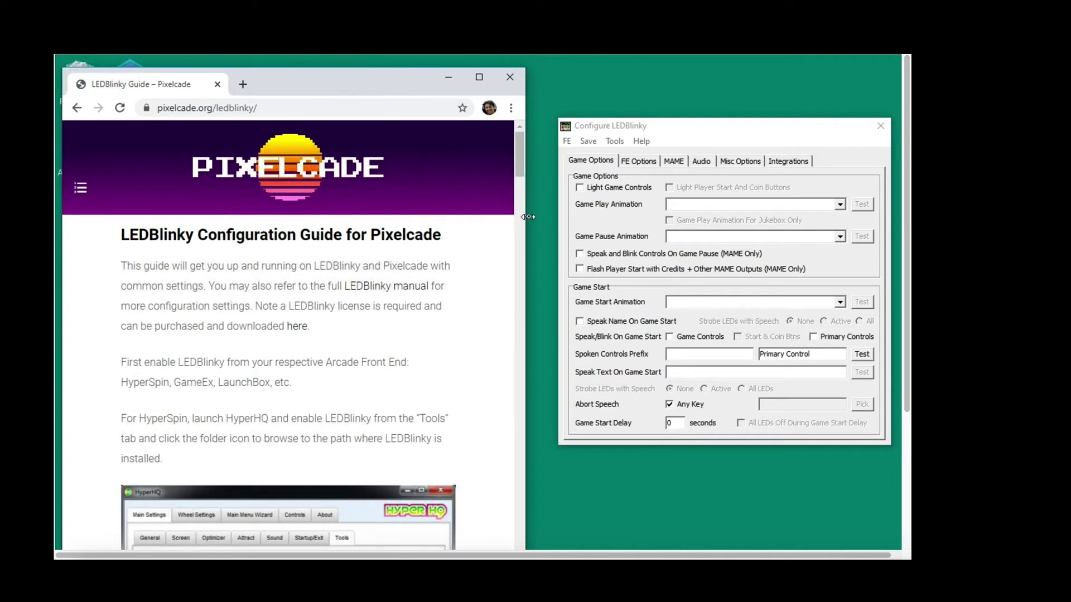
pyautogui.moveTo(525, 215); pyautogui.dragTo(550, 216)
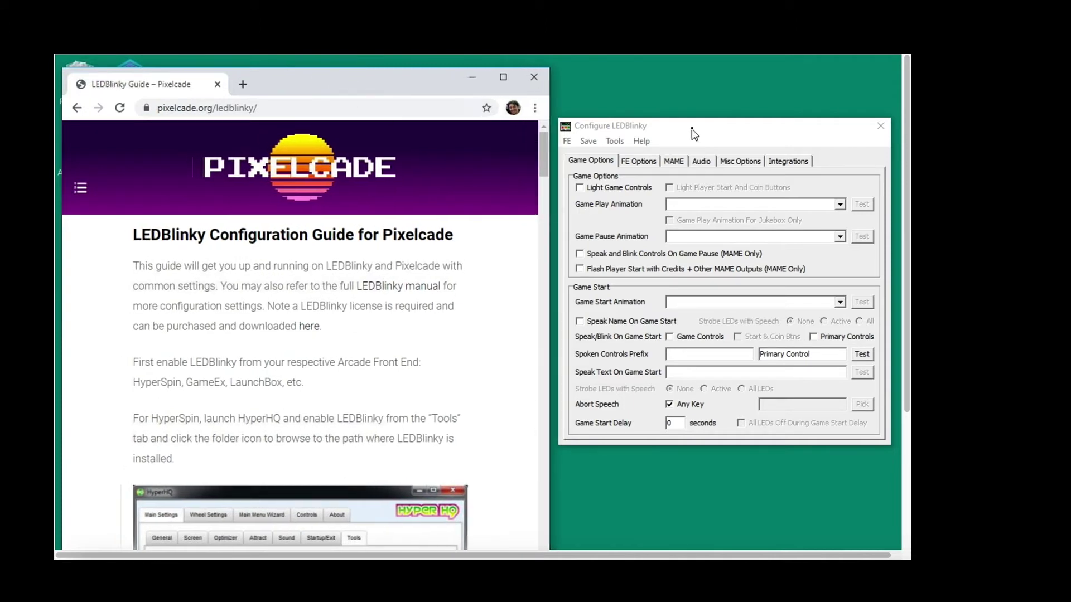
pyautogui.moveTo(692, 129); pyautogui.dragTo(688, 79)
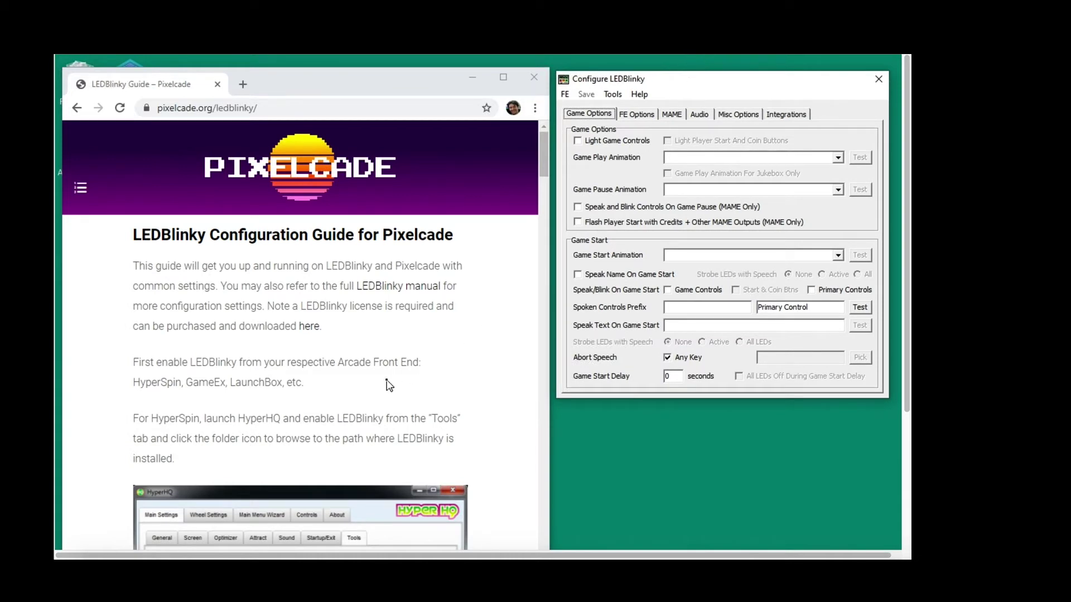
pyautogui.scroll(-8, 389, 385)
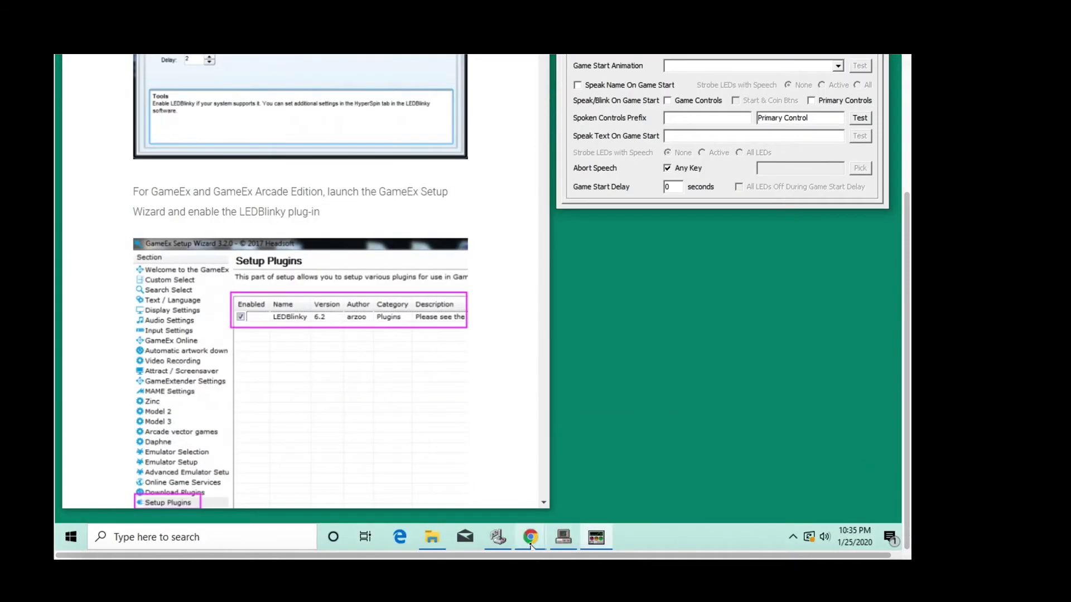
pyautogui.click(71, 538)
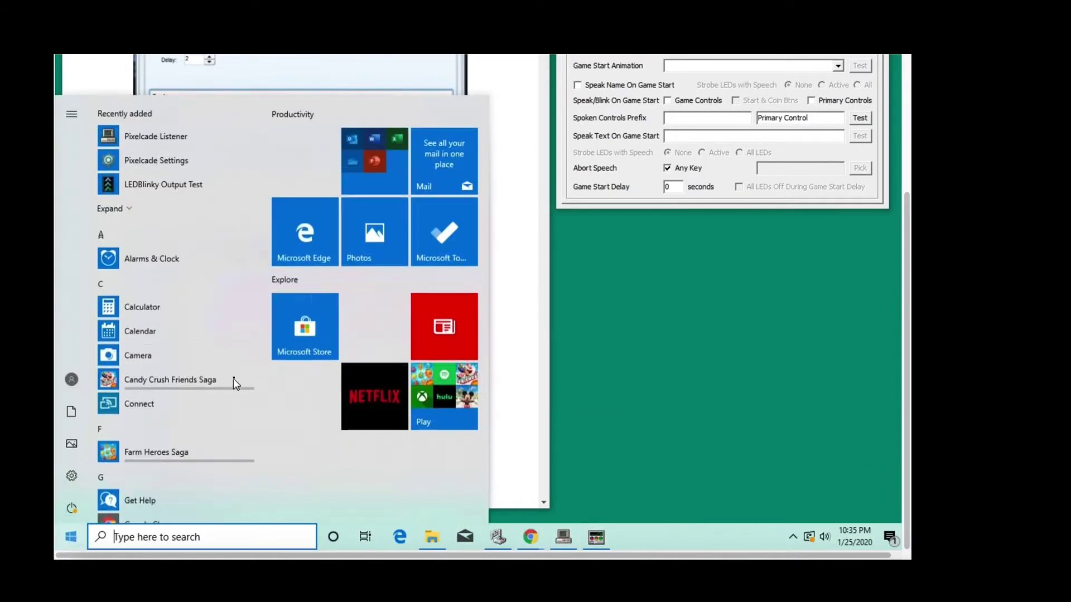
pyautogui.click(651, 362)
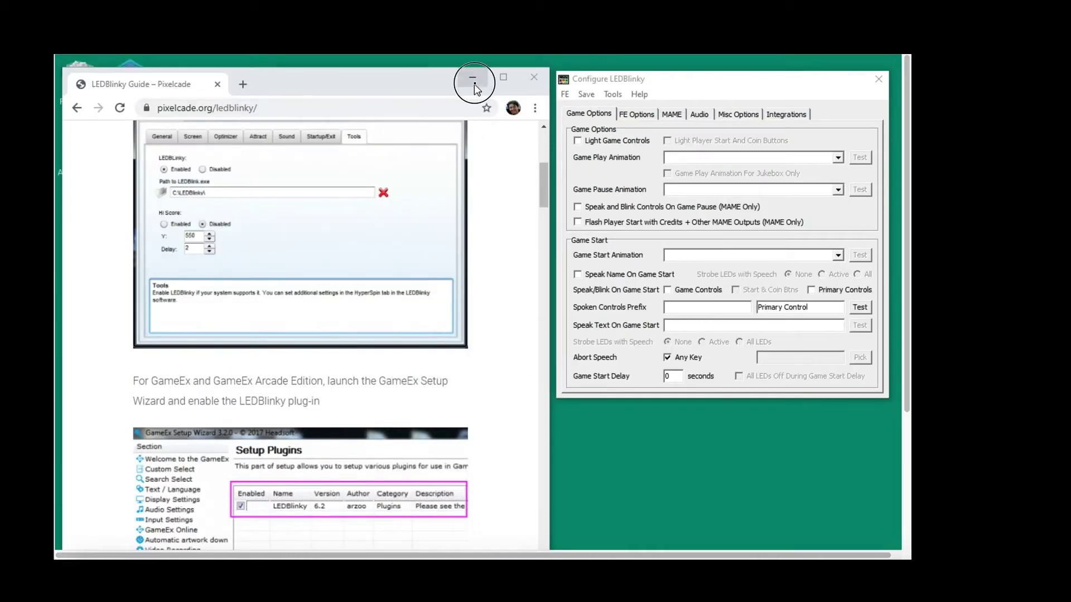
pyautogui.click(474, 81)
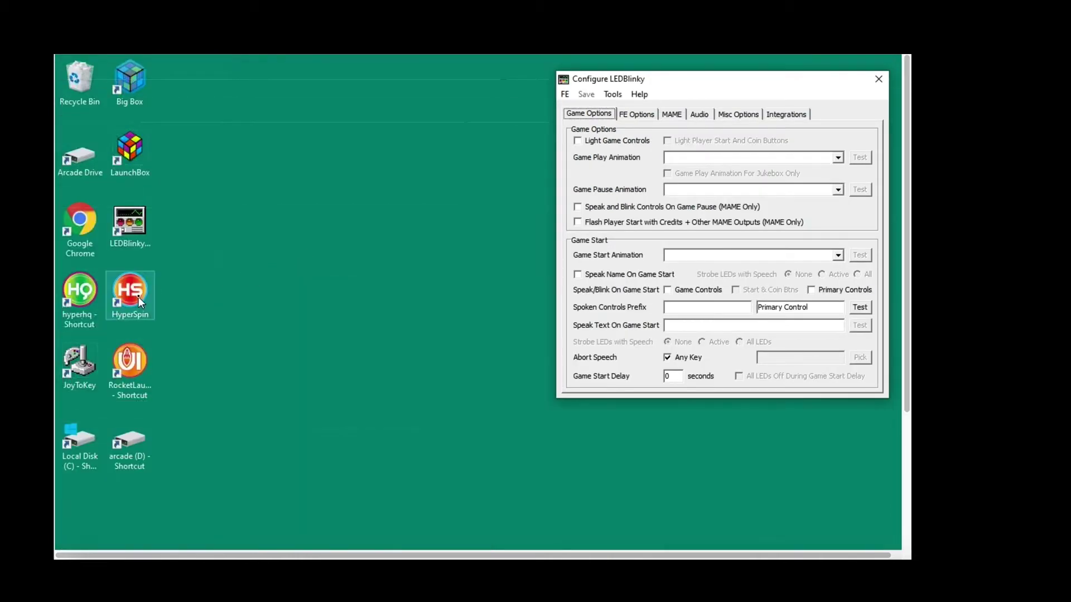
pyautogui.doubleClick(88, 295)
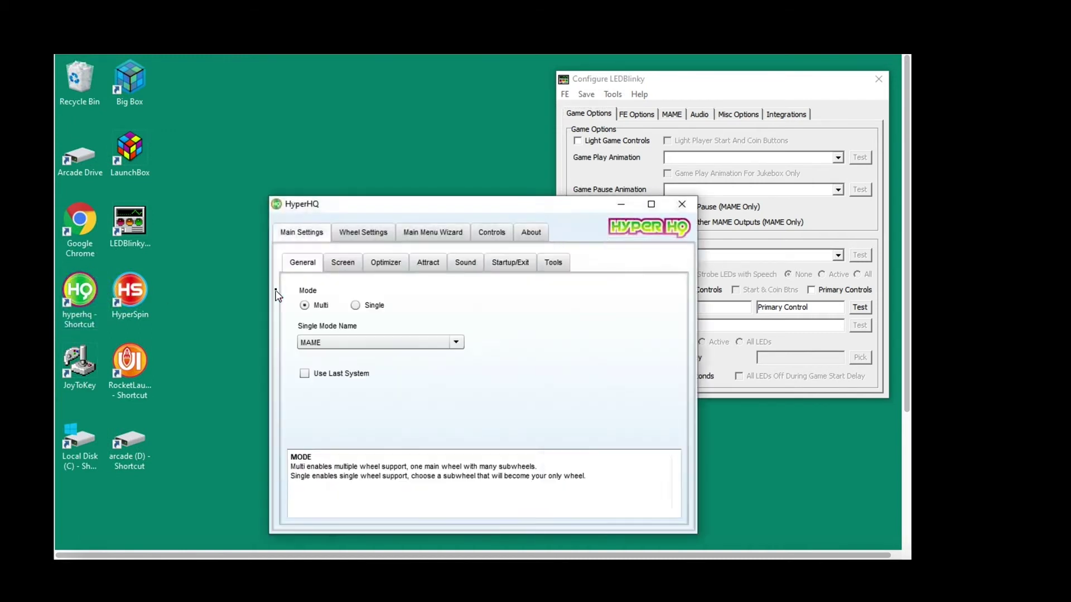
pyautogui.click(561, 260)
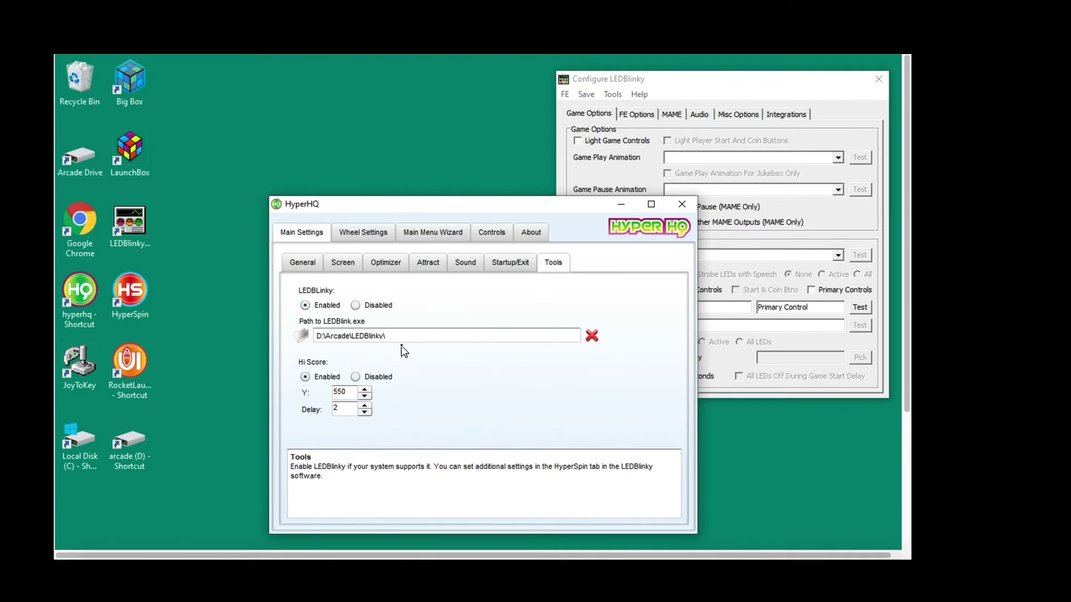
pyautogui.click(681, 204)
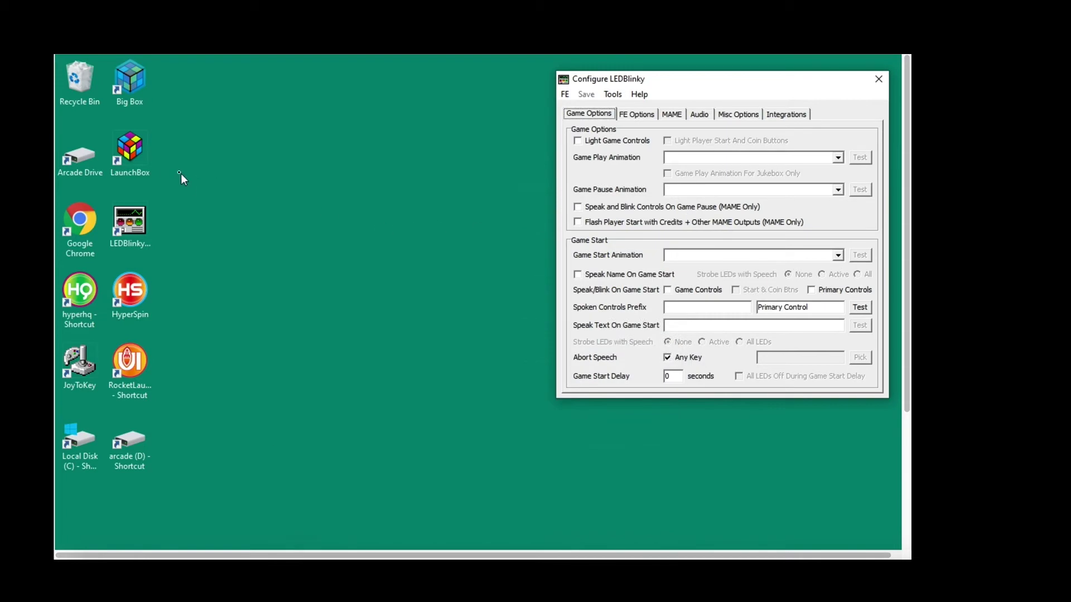
# Launch LaunchBox and confirm LEDBlinky is enabled at ..\Arcade\LEDBlinky\LEDBlinky.exe in Options.
pyautogui.doubleClick(133, 152)
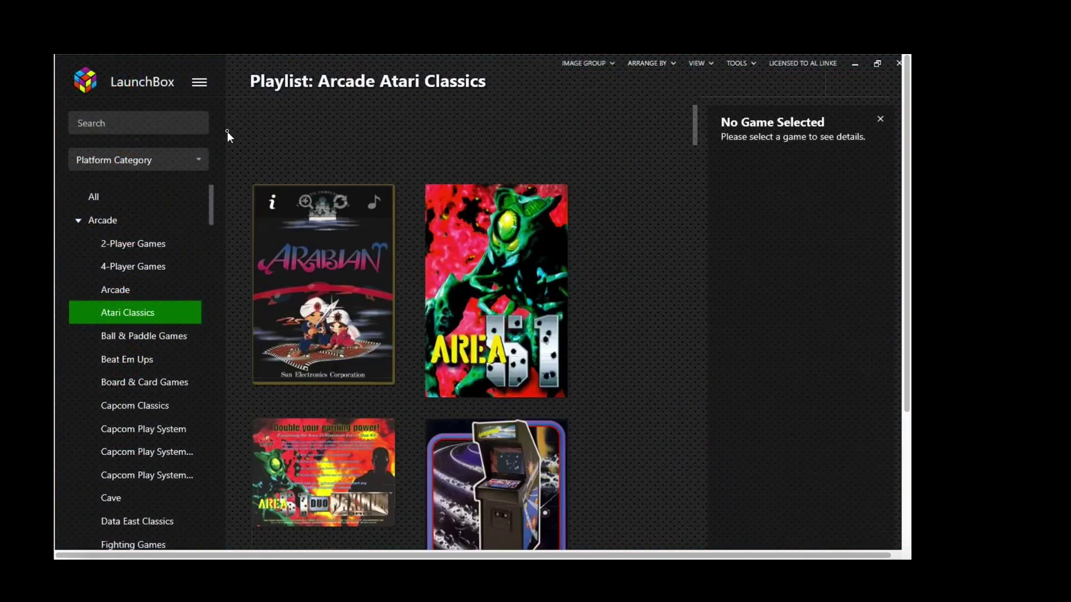
pyautogui.click(202, 83)
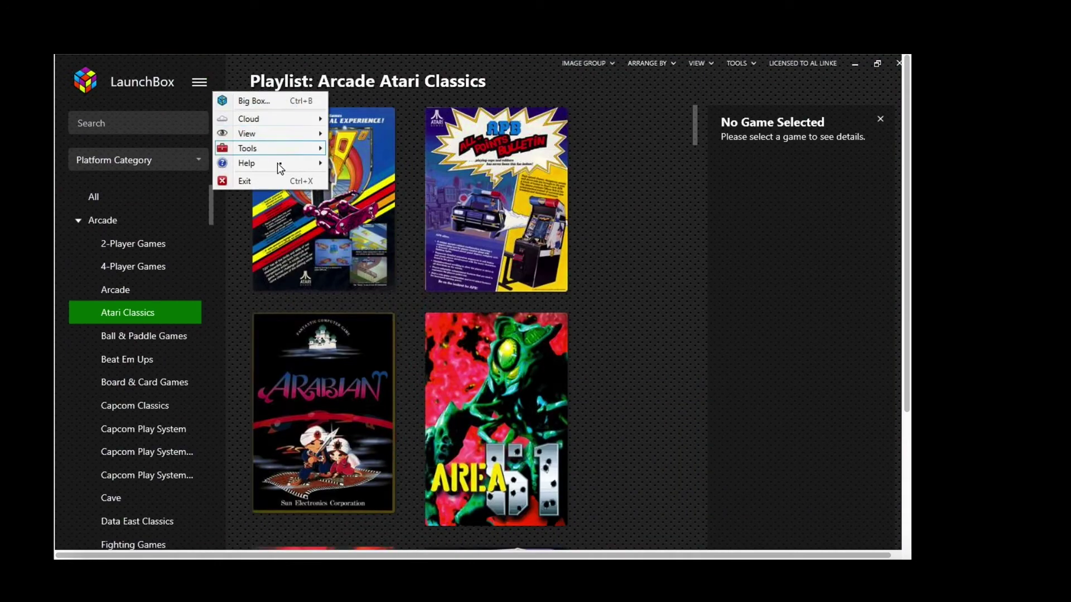
pyautogui.moveTo(290, 160)
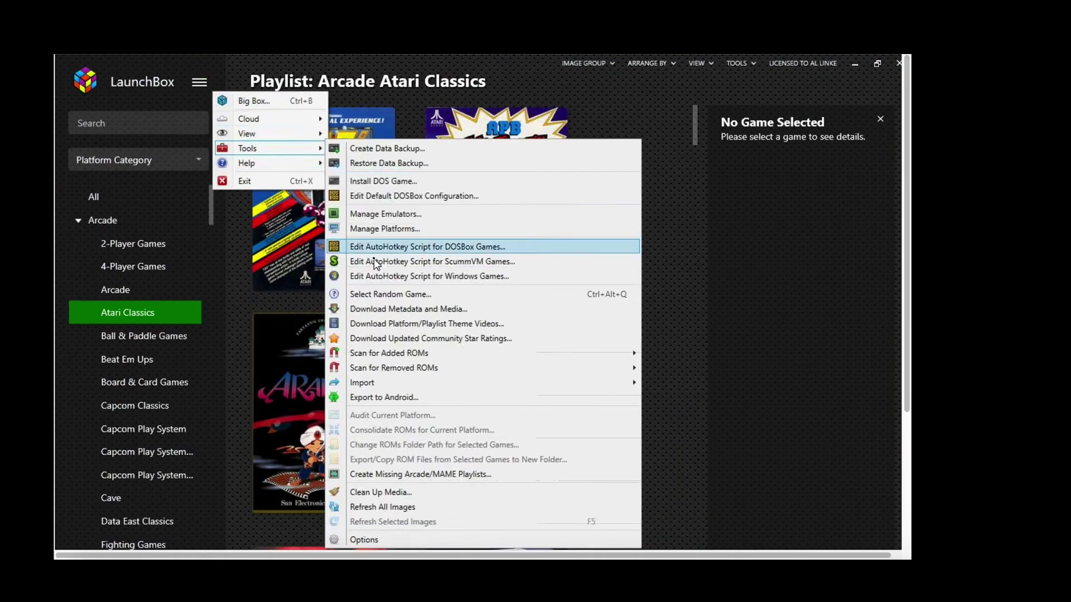
pyautogui.click(371, 538)
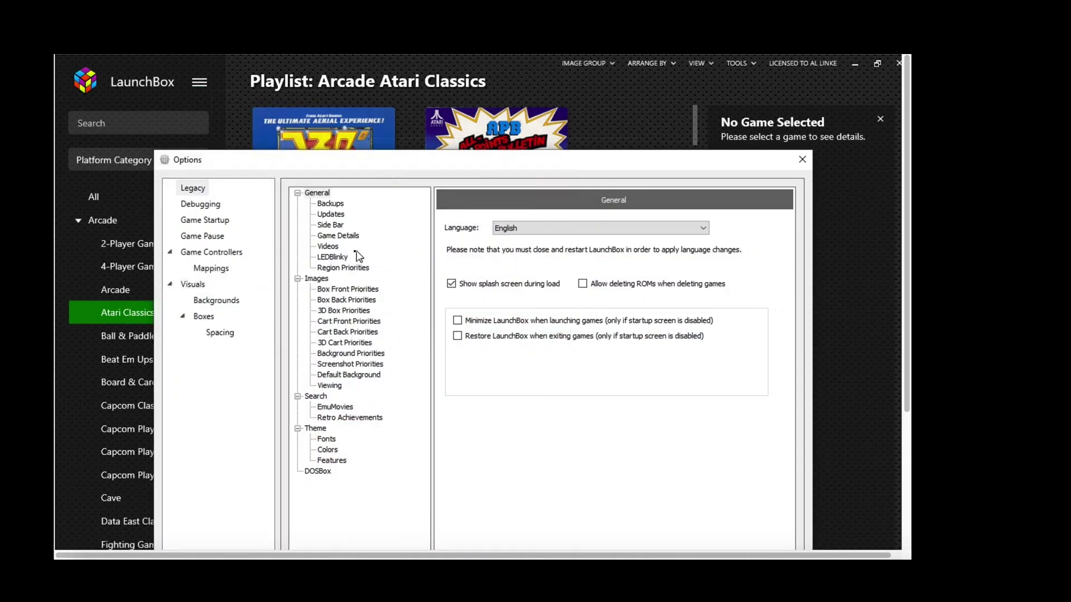
pyautogui.click(337, 257)
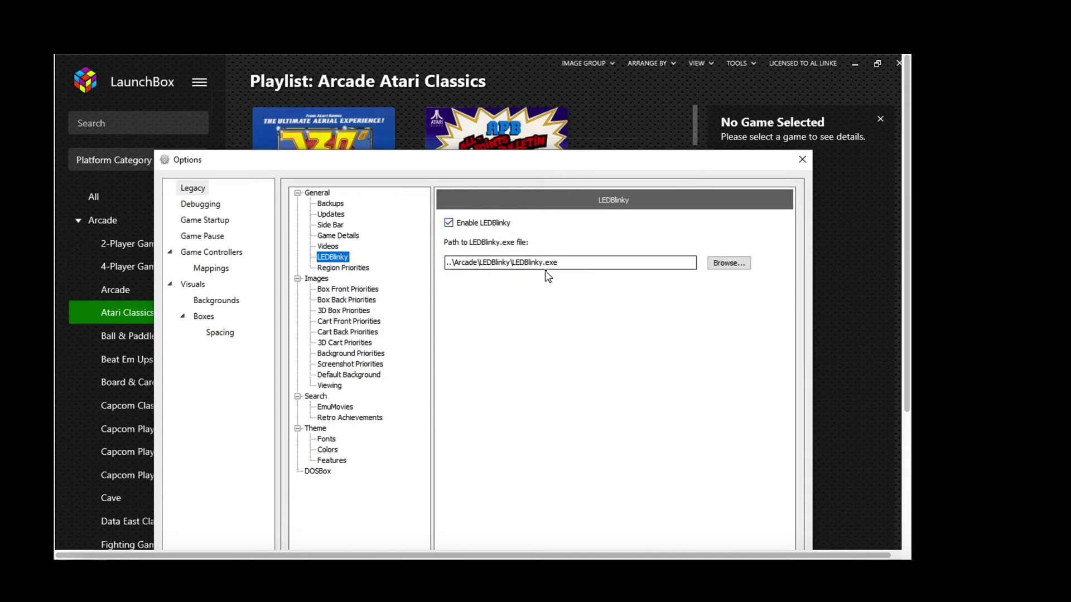
# Close Options without changes and exit LaunchBox.
pyautogui.click(801, 161)
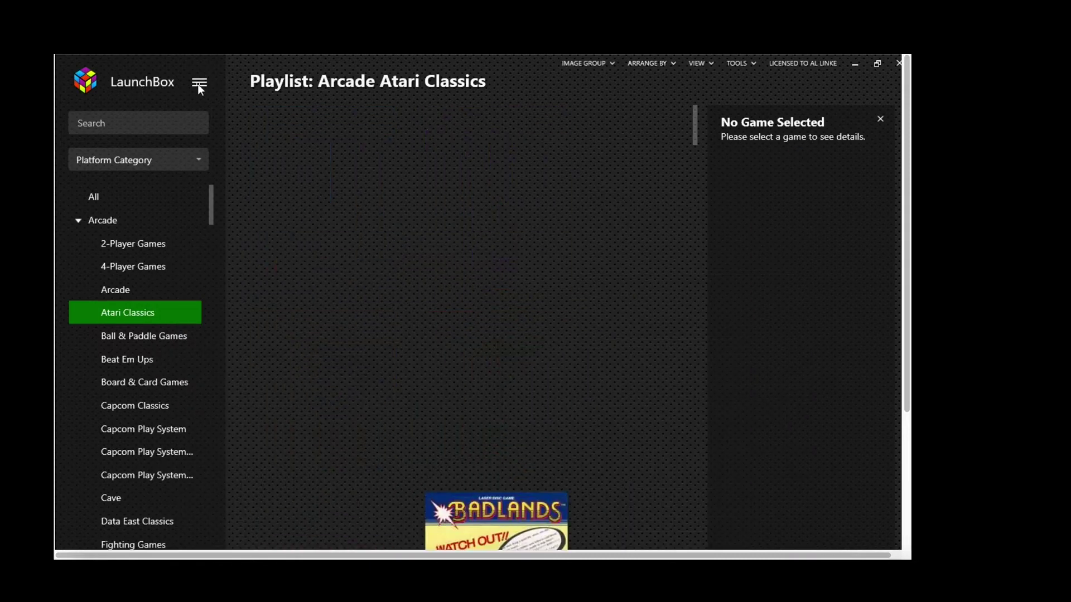
pyautogui.click(199, 85)
pyautogui.click(253, 181)
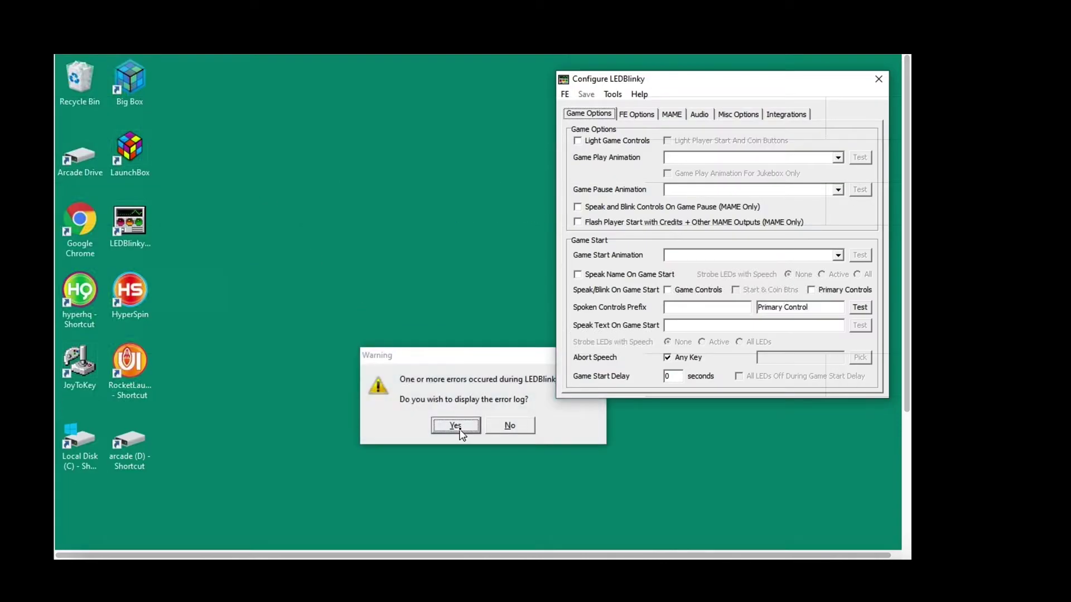
# Decline the LEDBlinky error log and bring the LEDBlinky Guide page back beside the configuration window.
pyautogui.click(508, 427)
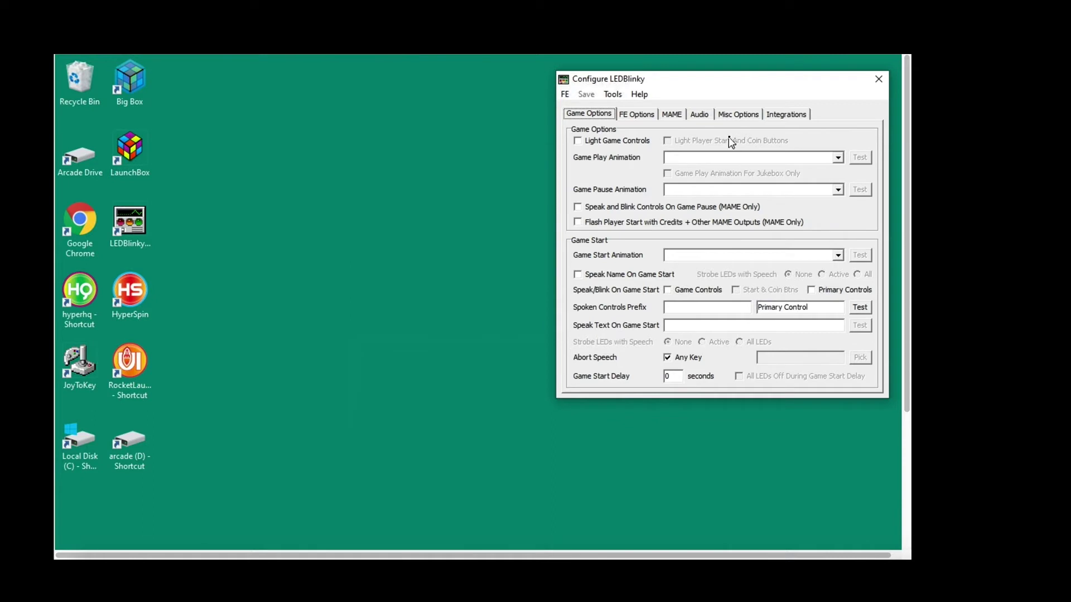
pyautogui.click(907, 523)
pyautogui.moveTo(529, 536)
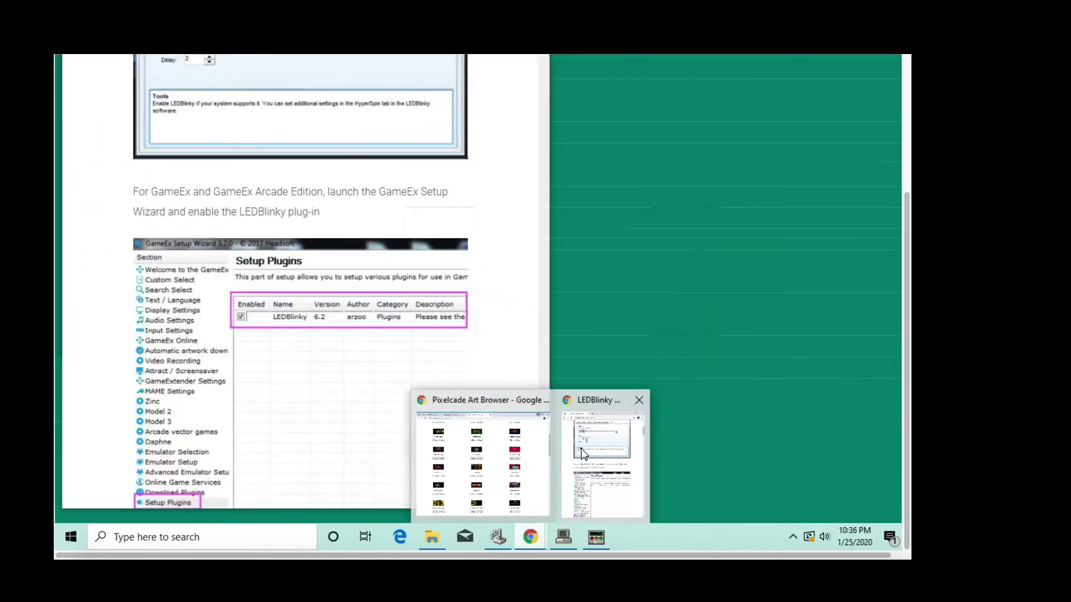
pyautogui.click(583, 454)
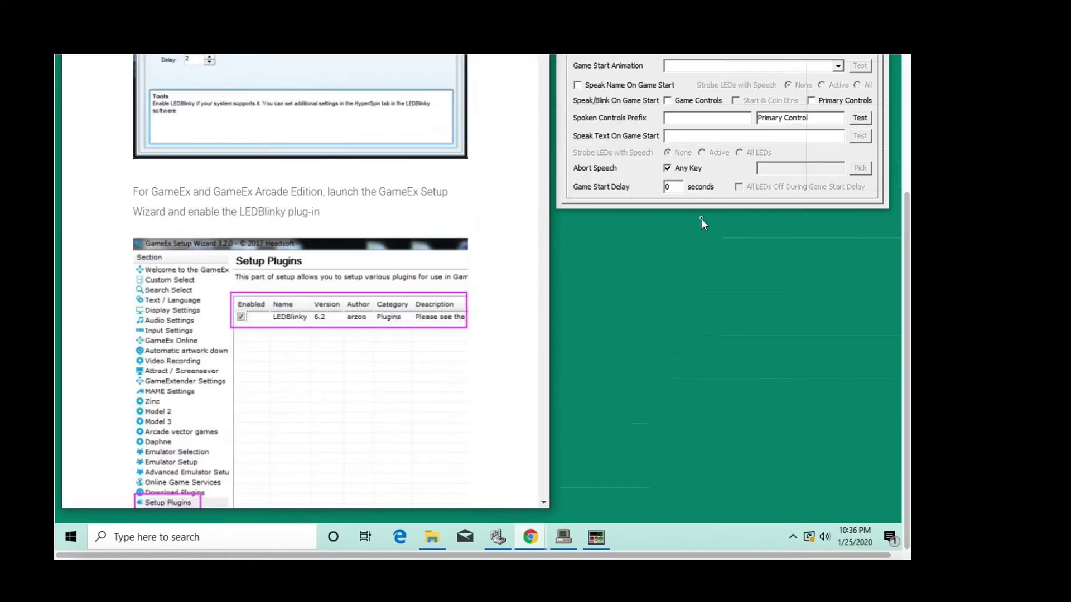
pyautogui.click(908, 97)
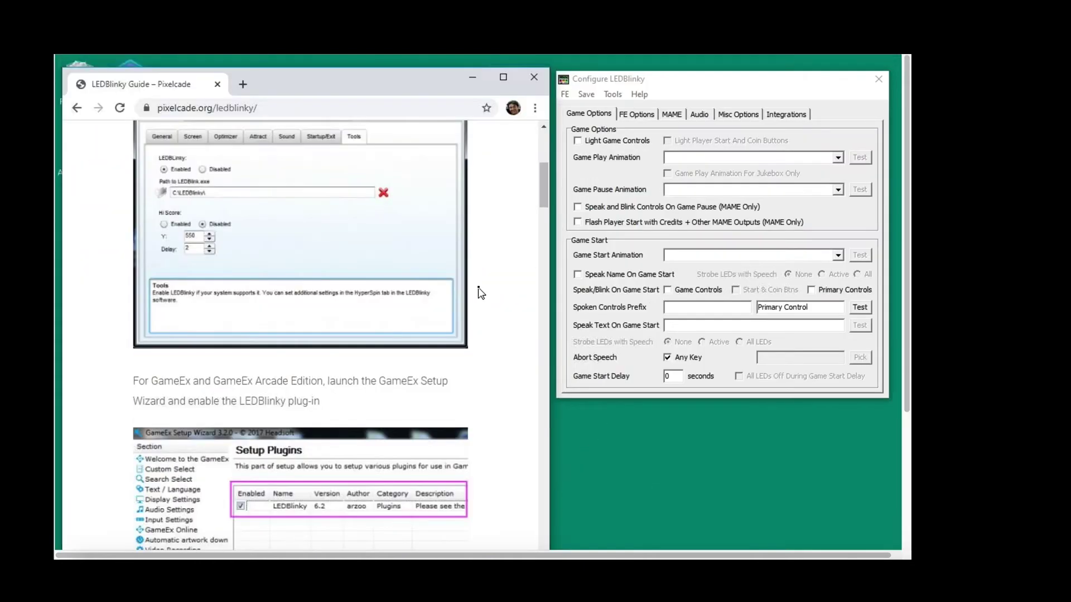
pyautogui.moveTo(541, 189); pyautogui.dragTo(537, 270)
# Choose HyperSpin as the front end and set FE System Lists Names to 'Main Menu, Main_Menu, Favorites'.
pyautogui.click(564, 96)
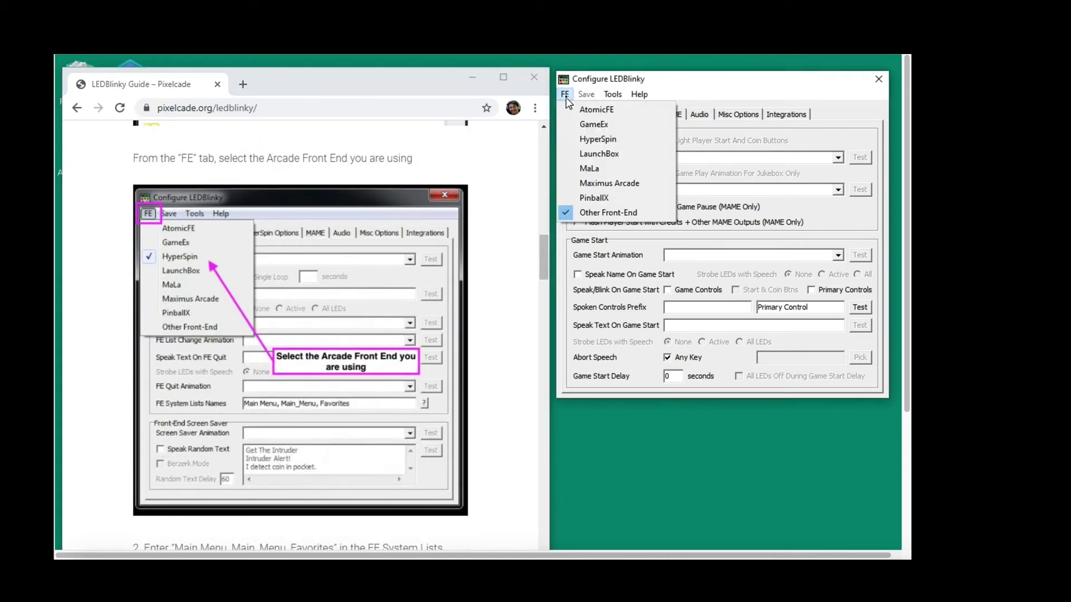
pyautogui.click(607, 142)
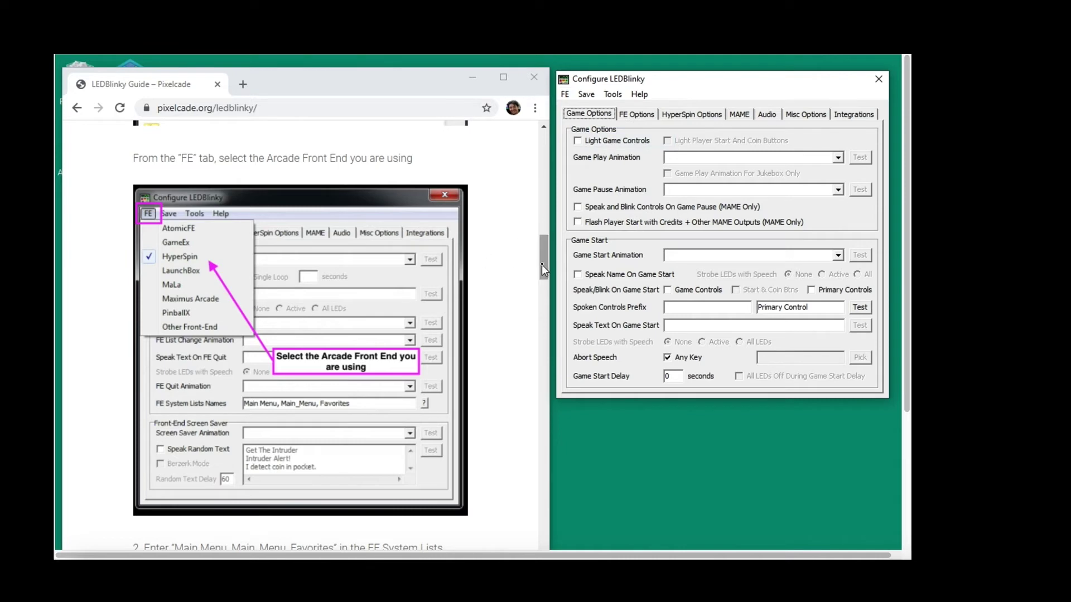
pyautogui.moveTo(541, 264); pyautogui.dragTo(541, 290)
pyautogui.scroll(-1, 541, 290)
pyautogui.click(636, 114)
pyautogui.click(717, 290)
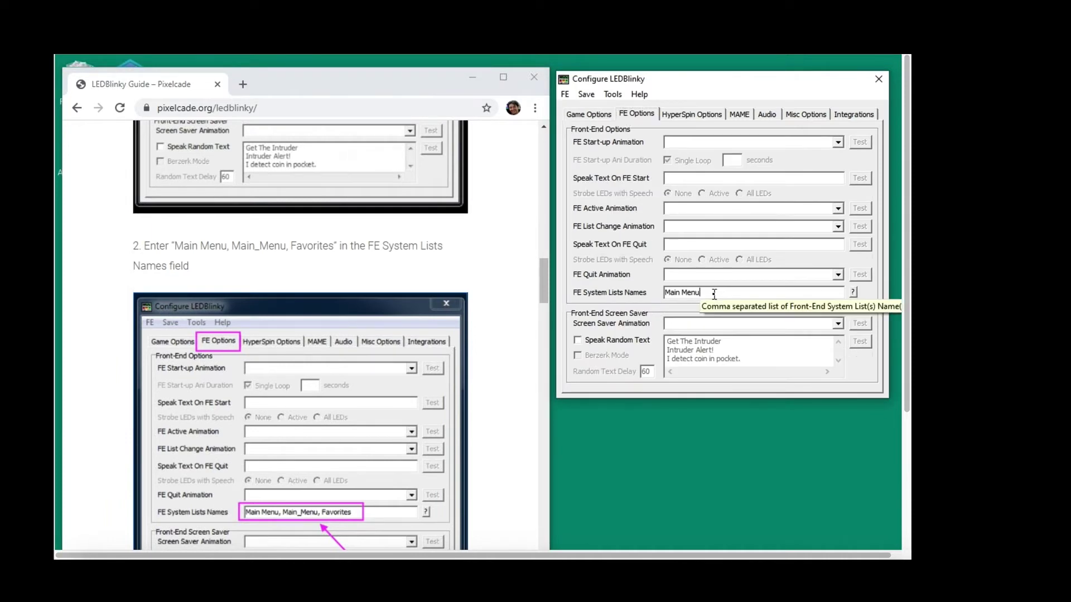
pyautogui.write(', Main_Menu, Favorites')
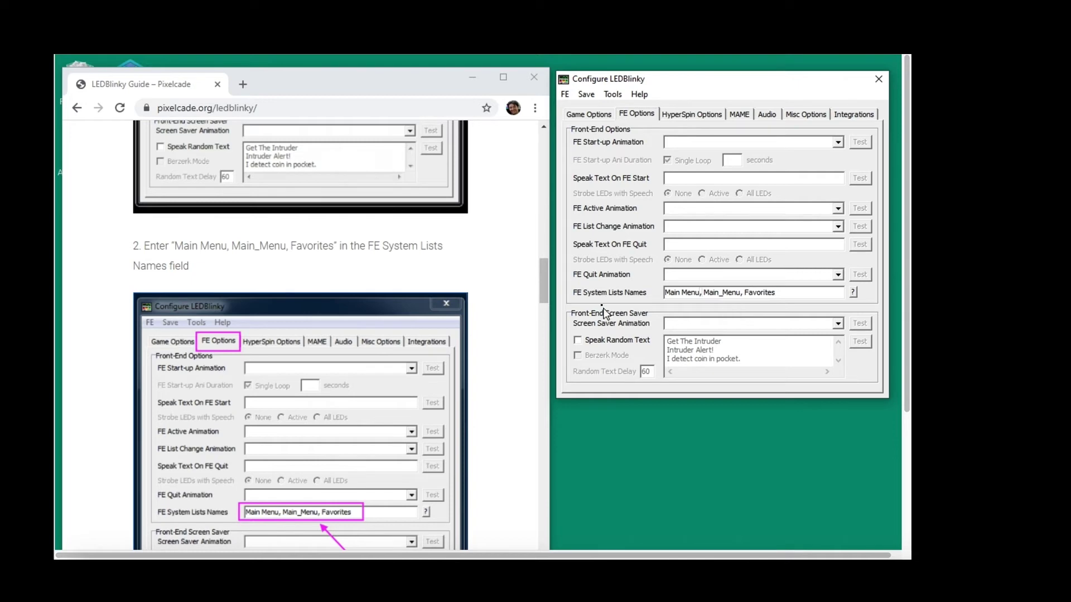
pyautogui.moveTo(537, 282); pyautogui.dragTo(537, 326)
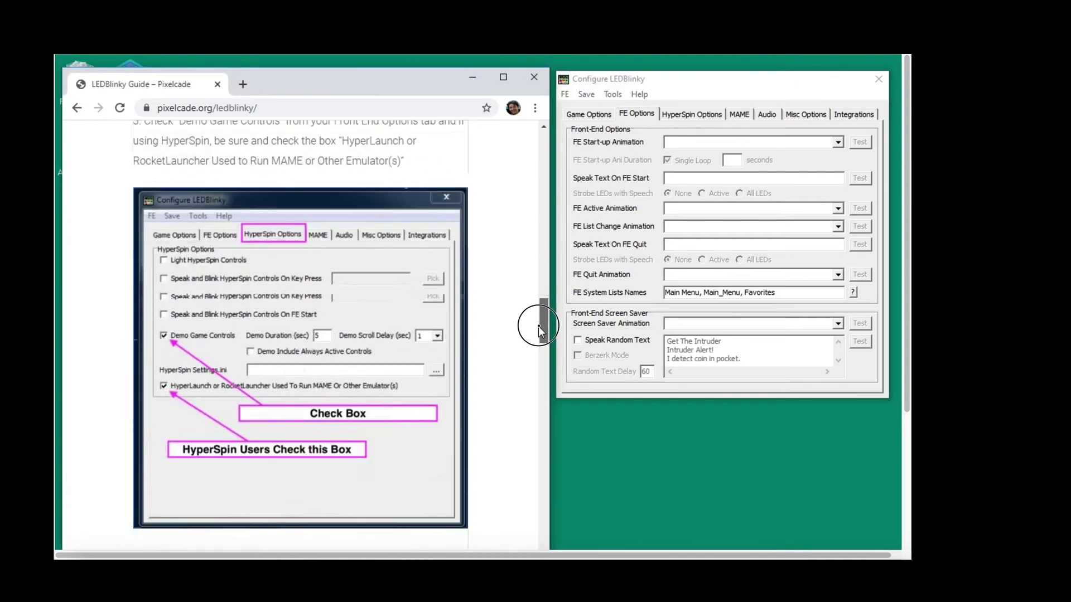
# Check Demo Game Controls and HyperLaunch/RocketLauncher, with settings path D:\Arcade\Settings\settings.ini.
pyautogui.click(681, 124)
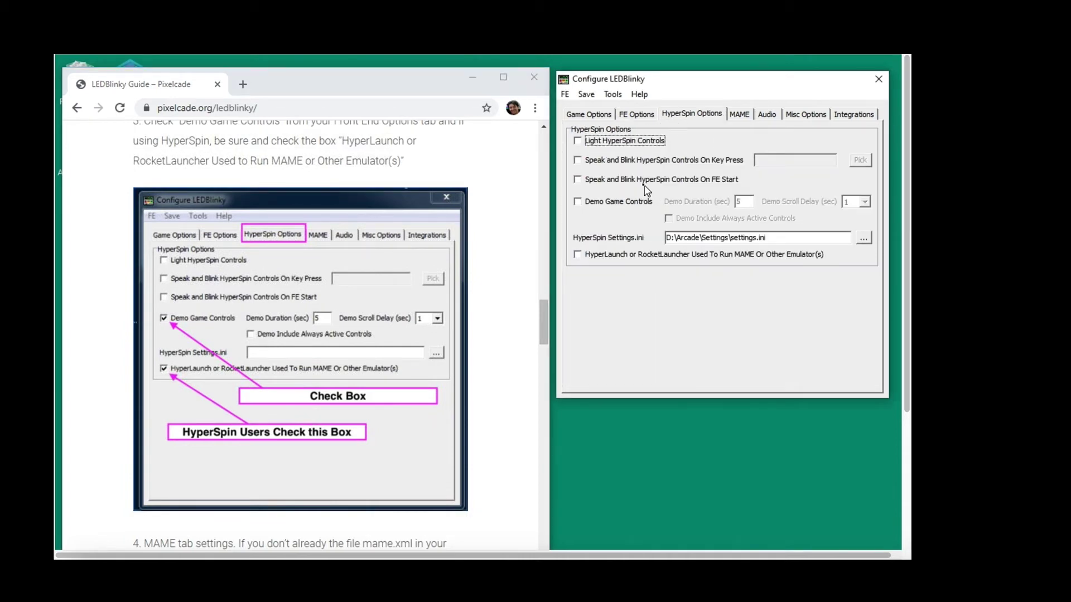
pyautogui.click(588, 204)
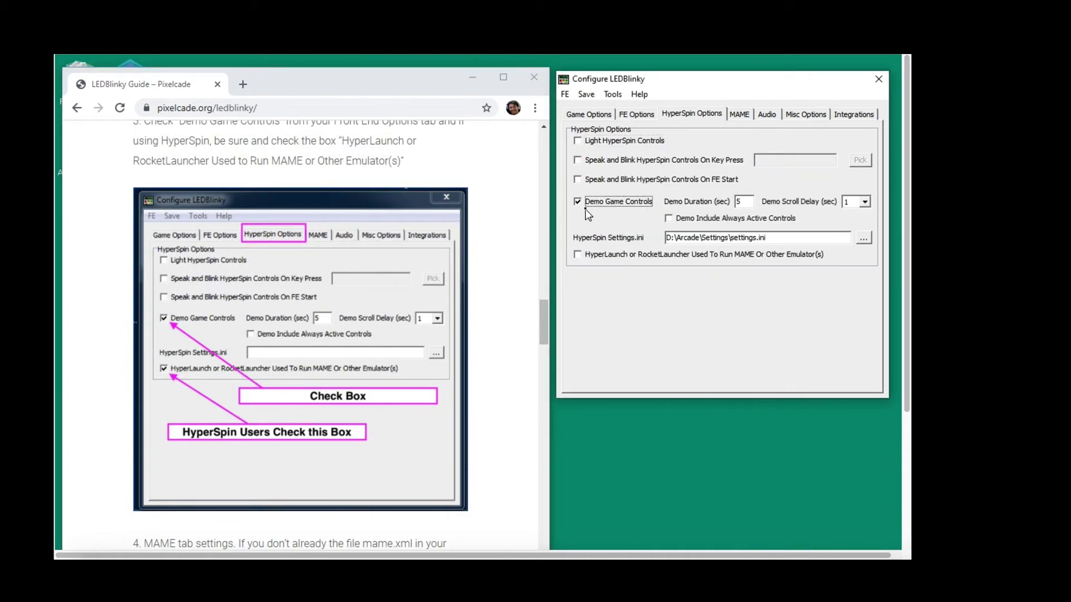
pyautogui.click(579, 256)
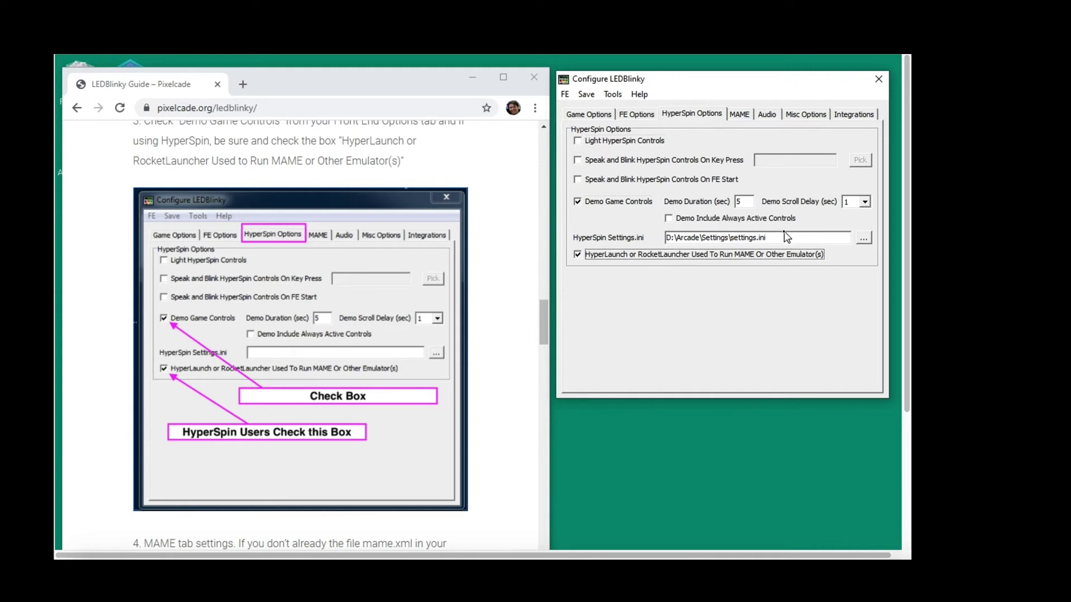
pyautogui.moveTo(784, 237); pyautogui.dragTo(623, 237)
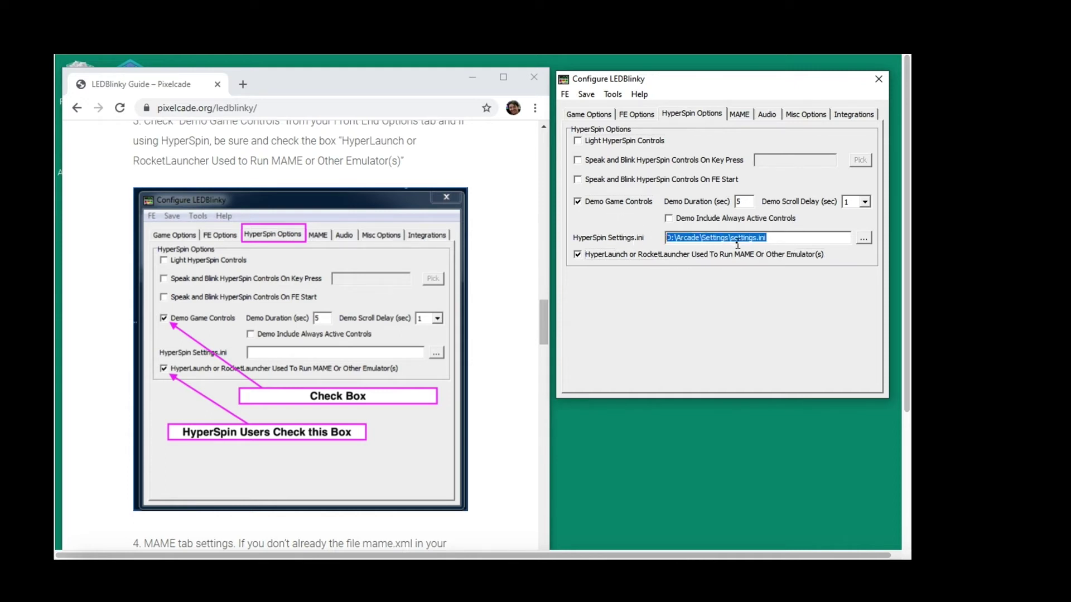
pyautogui.click(542, 326)
pyautogui.moveTo(542, 326); pyautogui.dragTo(539, 352)
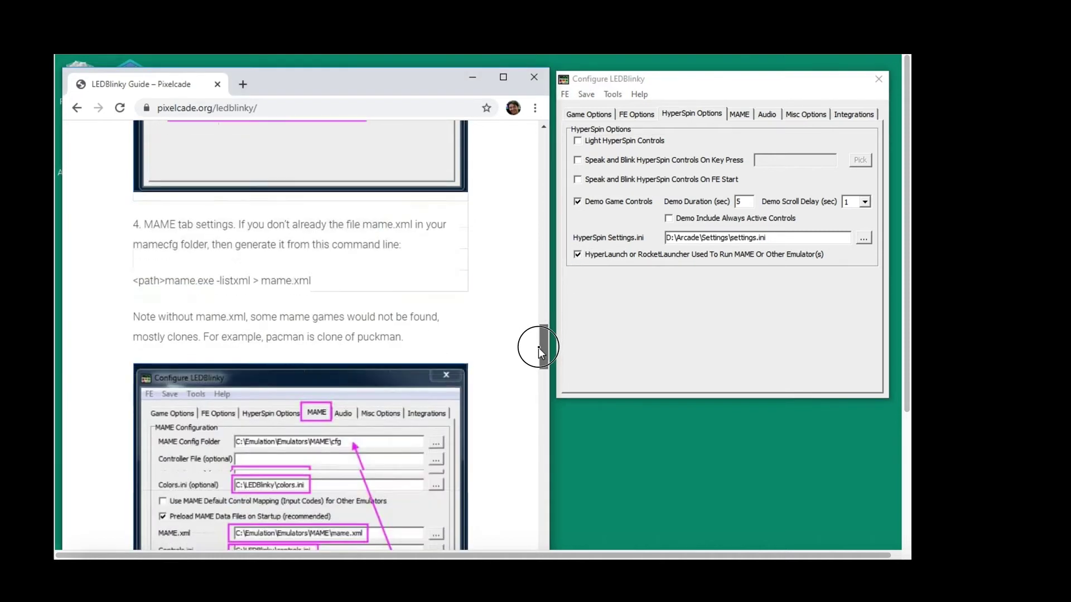
# On the MAME tab, browse to D:\Arcade\Emulators\MAME\cfg and set it as MAME Config Folder.
pyautogui.click(735, 116)
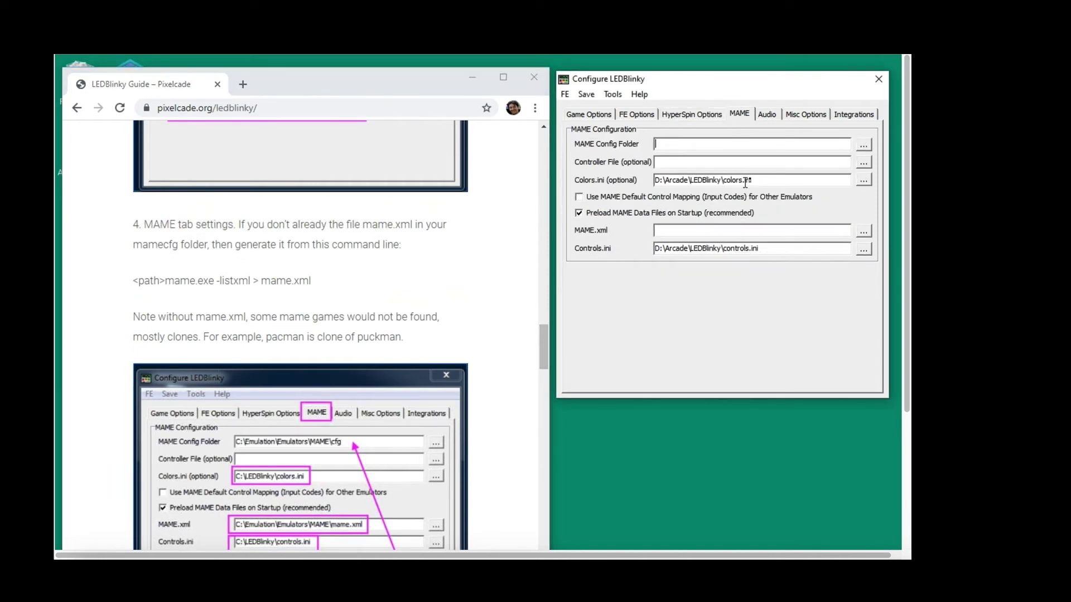
pyautogui.click(657, 145)
pyautogui.click(864, 145)
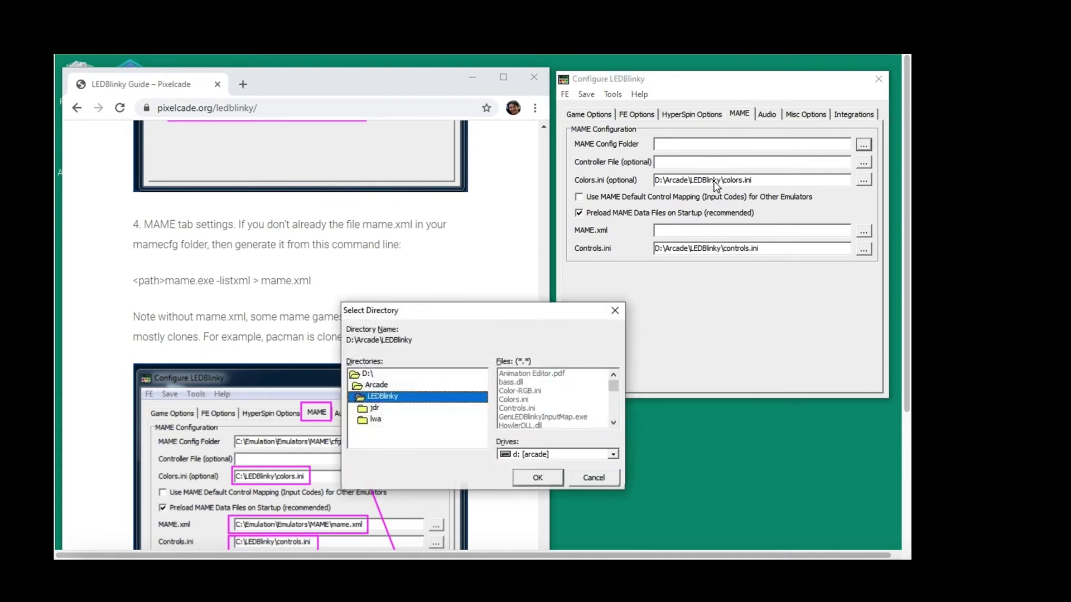
pyautogui.doubleClick(405, 386)
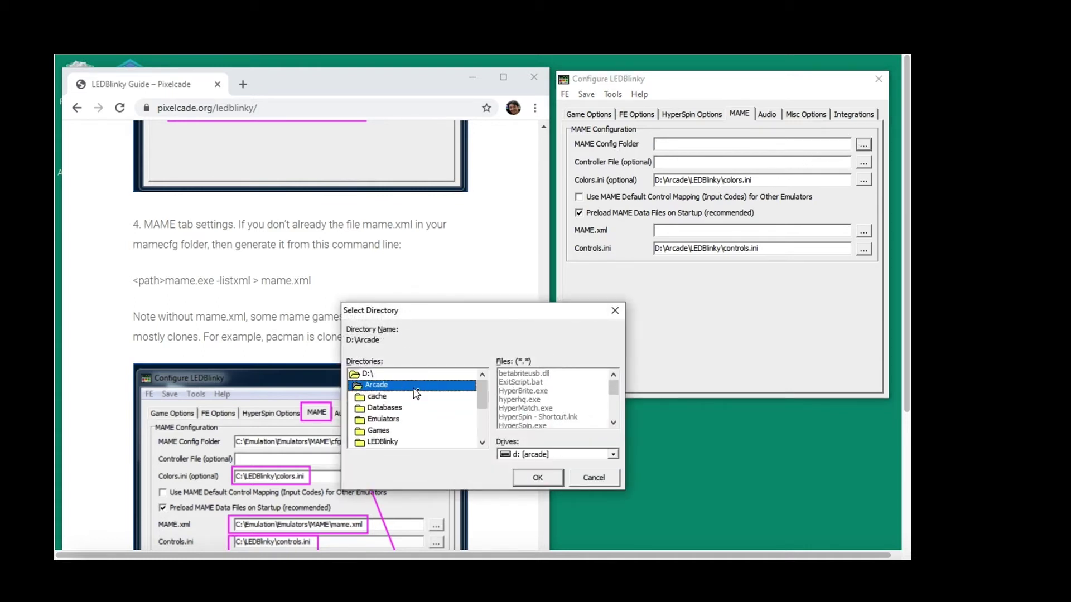
pyautogui.doubleClick(399, 424)
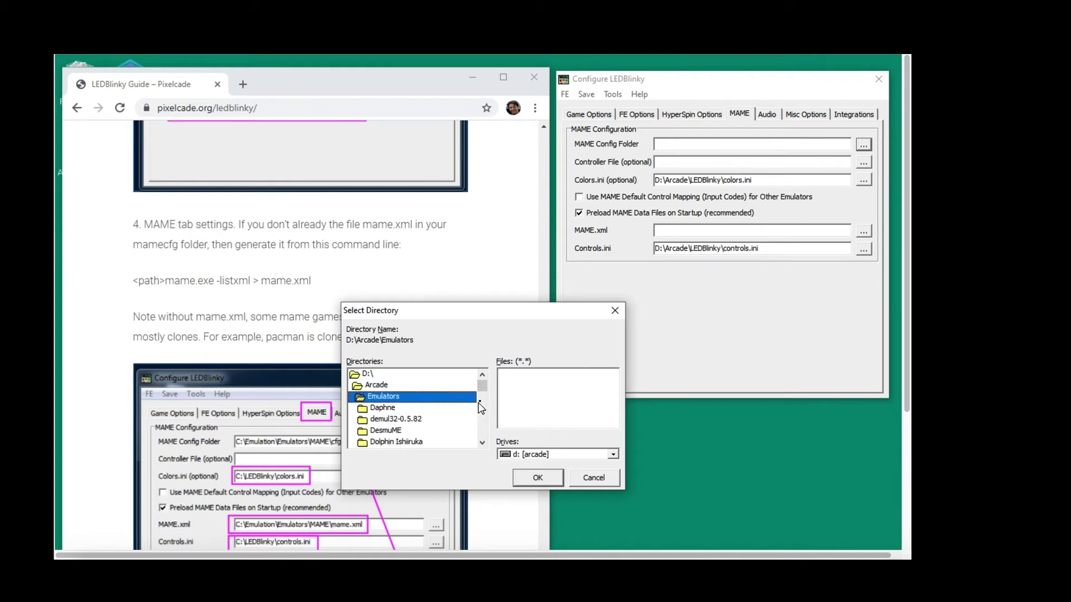
pyautogui.click(417, 443)
pyautogui.scroll(-2, 415, 442)
pyautogui.click(413, 442)
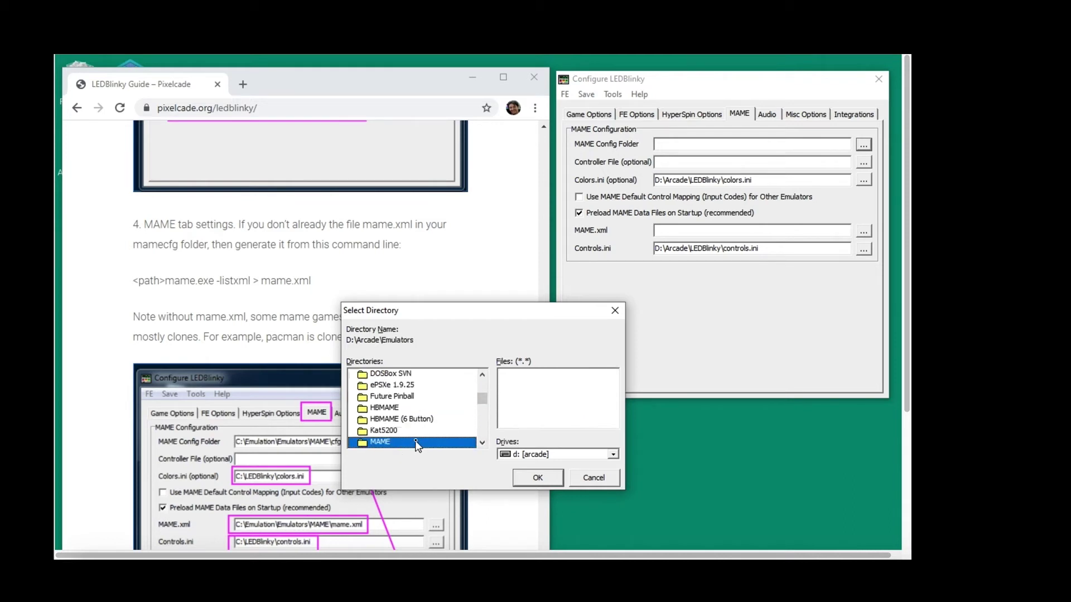
pyautogui.doubleClick(413, 442)
pyautogui.doubleClick(394, 431)
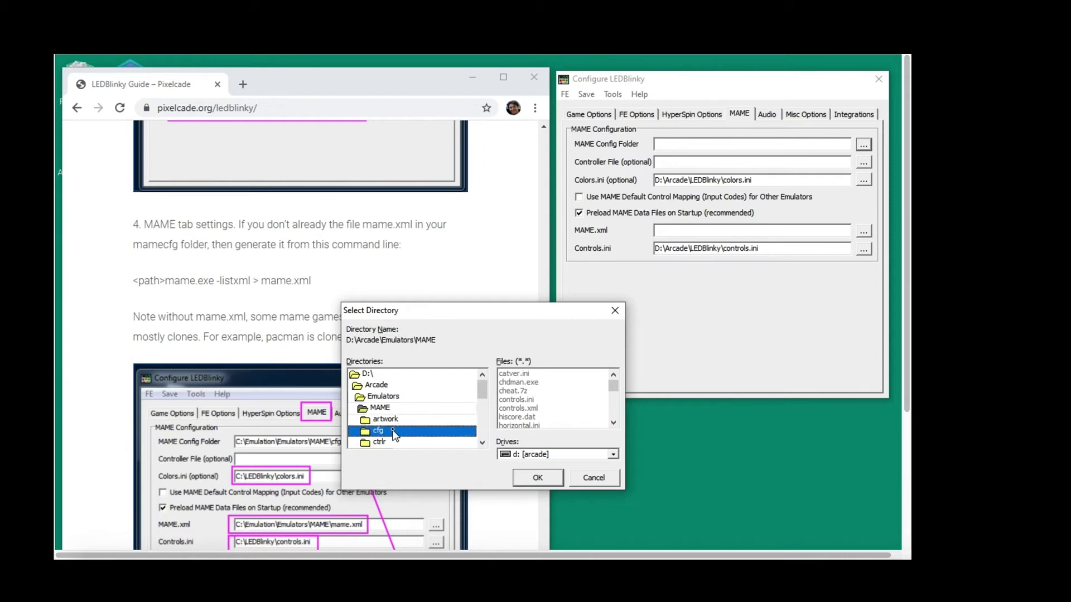
pyautogui.click(537, 478)
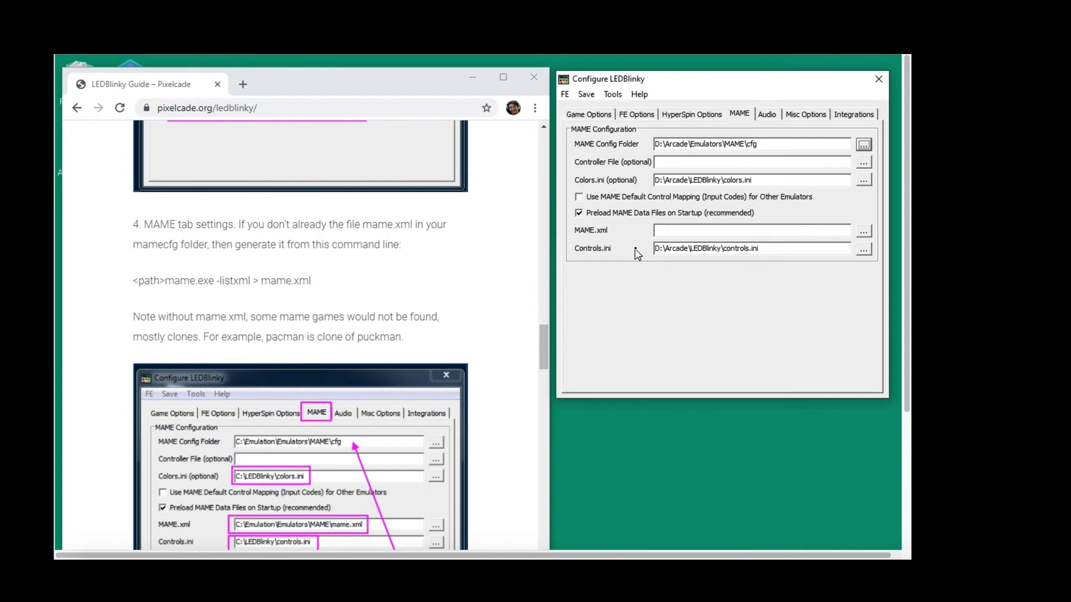
pyautogui.click(906, 513)
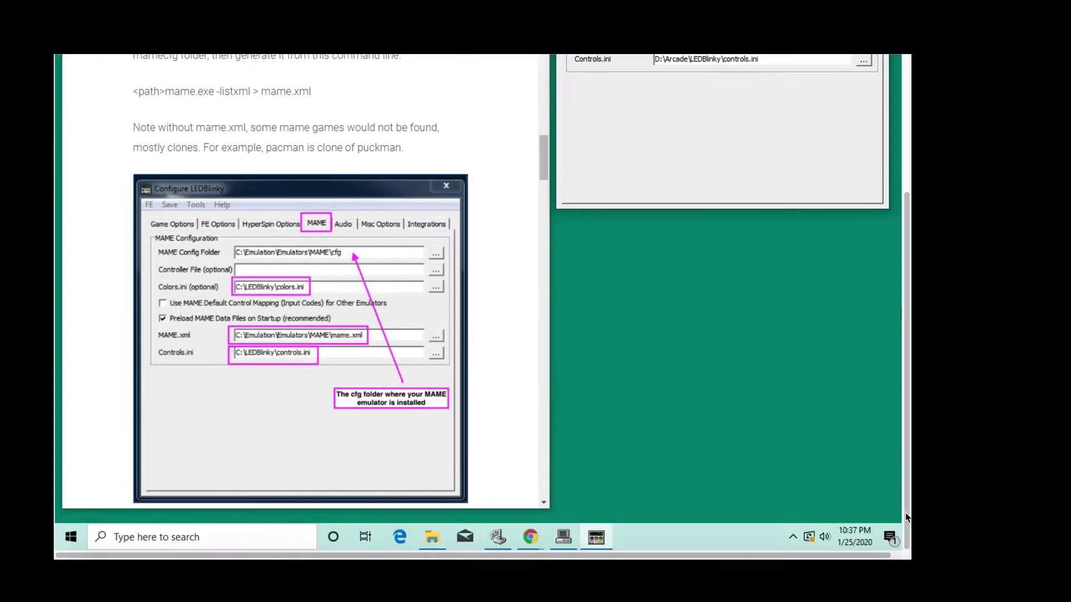
# Start cmd from the Win+X Run prompt and move its window to the right of the MAME settings.
pyautogui.click(72, 538)
pyautogui.rightClick(71, 537)
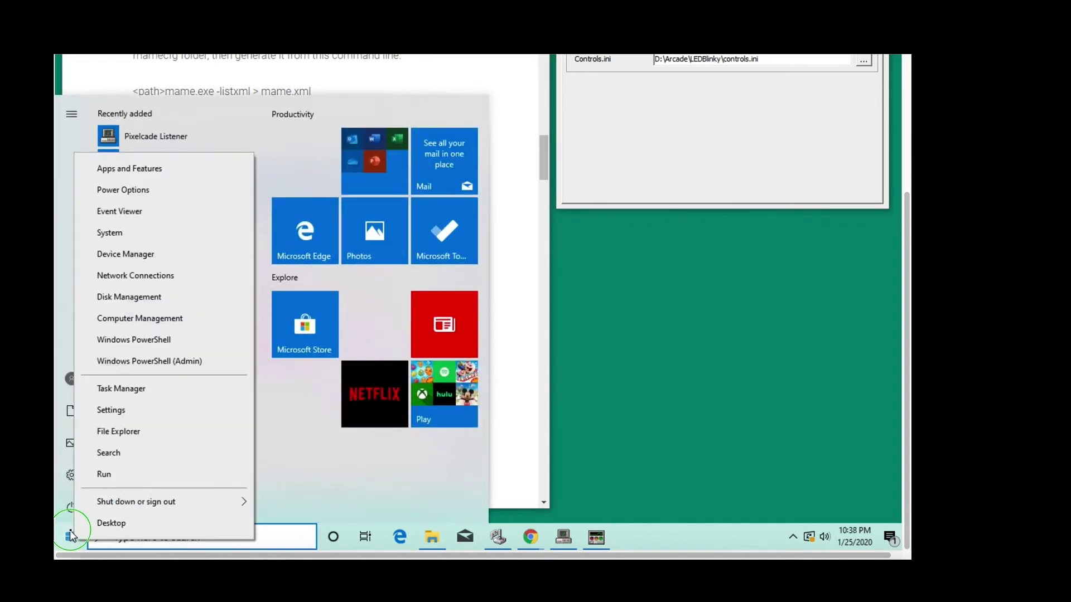
pyautogui.click(106, 469)
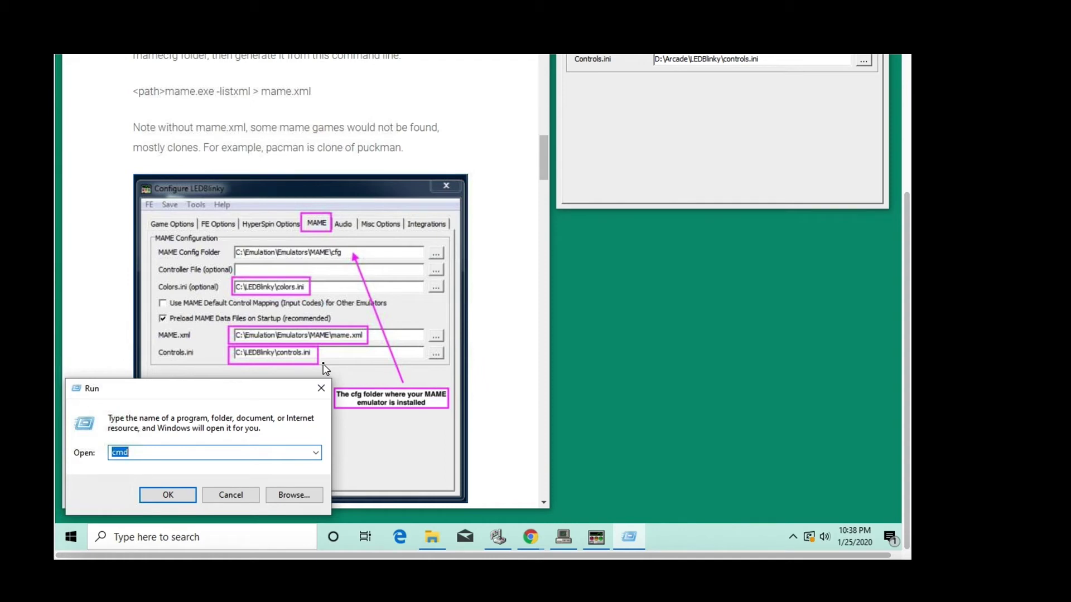
pyautogui.press('Return')
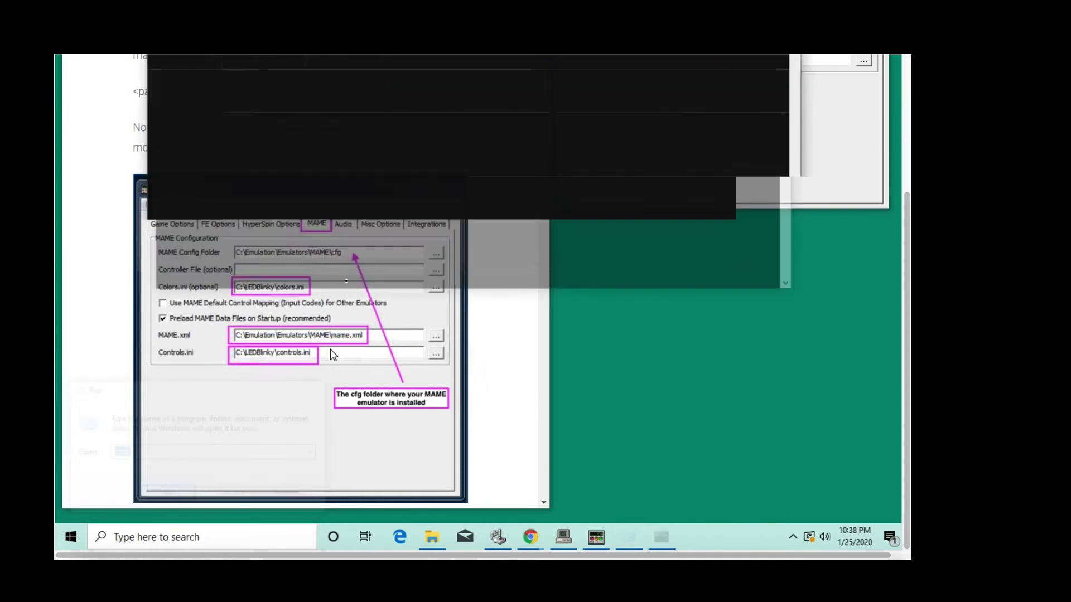
pyautogui.click(908, 89)
pyautogui.moveTo(799, 252); pyautogui.dragTo(510, 280)
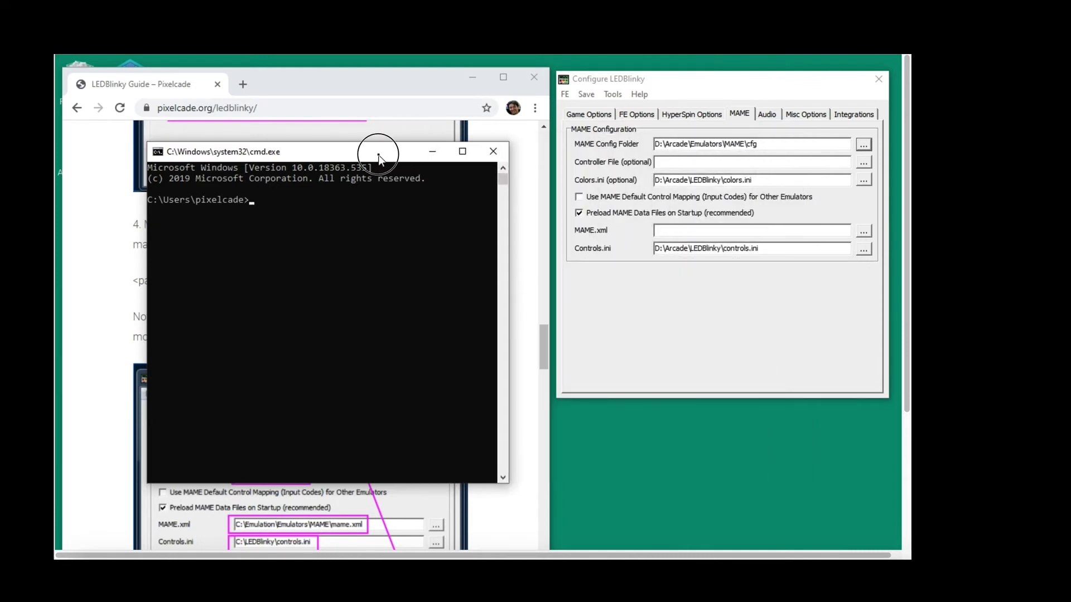
pyautogui.moveTo(378, 157); pyautogui.dragTo(766, 208)
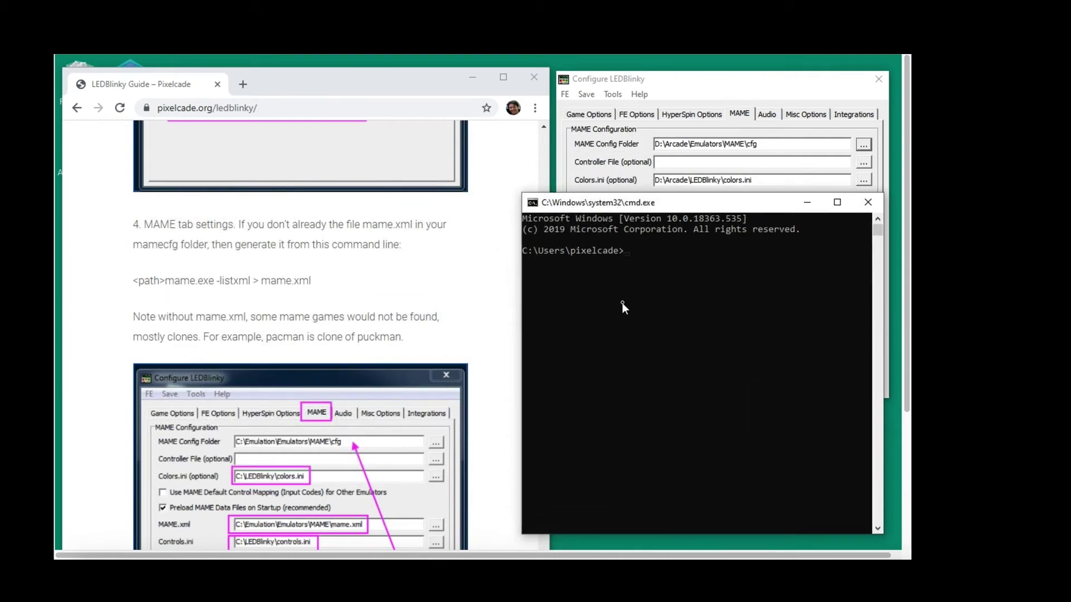
# Change into the D:\Arcade\Emulators\MAME folder.
pyautogui.write('d:')
pyautogui.press('Return')
pyautogui.write('cd arcade')
pyautogui.press('Return')
pyautogui.write('cd')
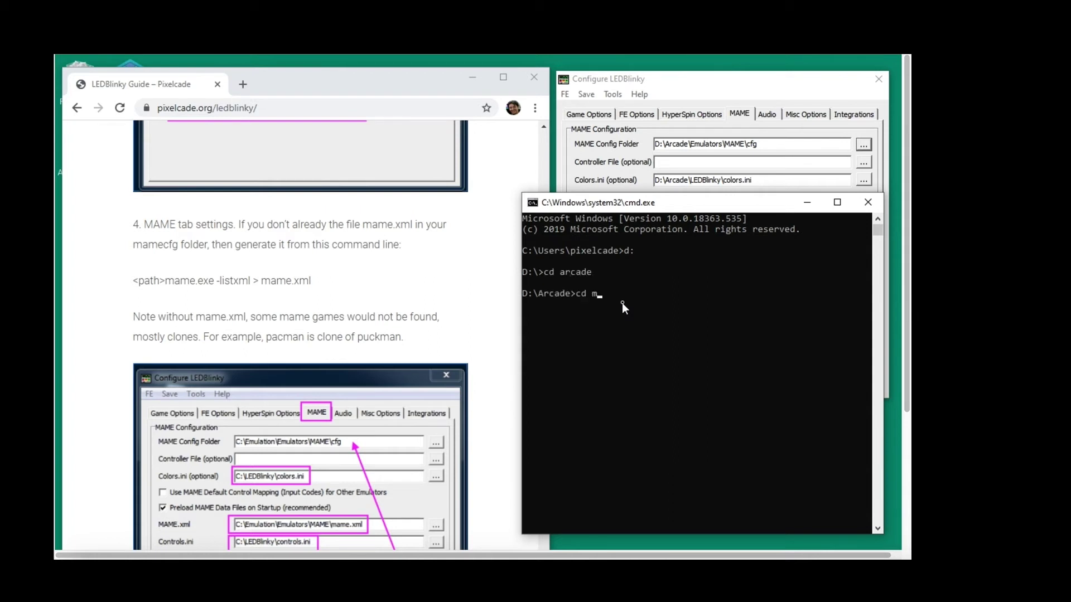
pyautogui.write(' emulators')
pyautogui.press('Return')
pyautogui.write('cd mame')
pyautogui.press('Return')
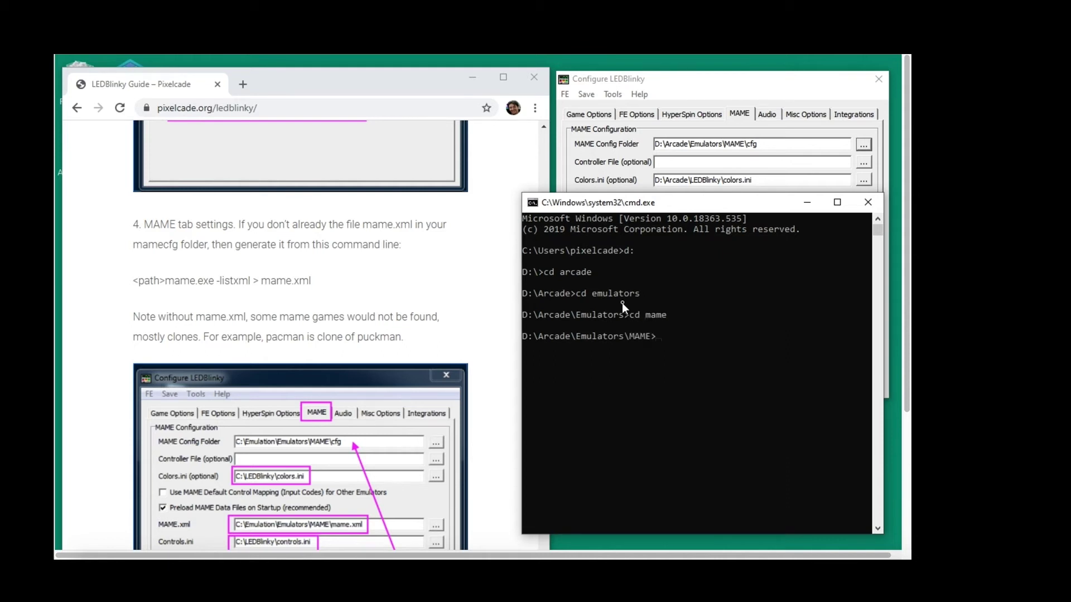
# Delete the old mame.xml and regenerate it with mame.exe -listxml > mame.xml.
pyautogui.write('dir')
pyautogui.press('BackSpace')
pyautogui.press('BackSpace')
pyautogui.press('BackSpace')
pyautogui.write('el mame.xml')
pyautogui.press('Return')
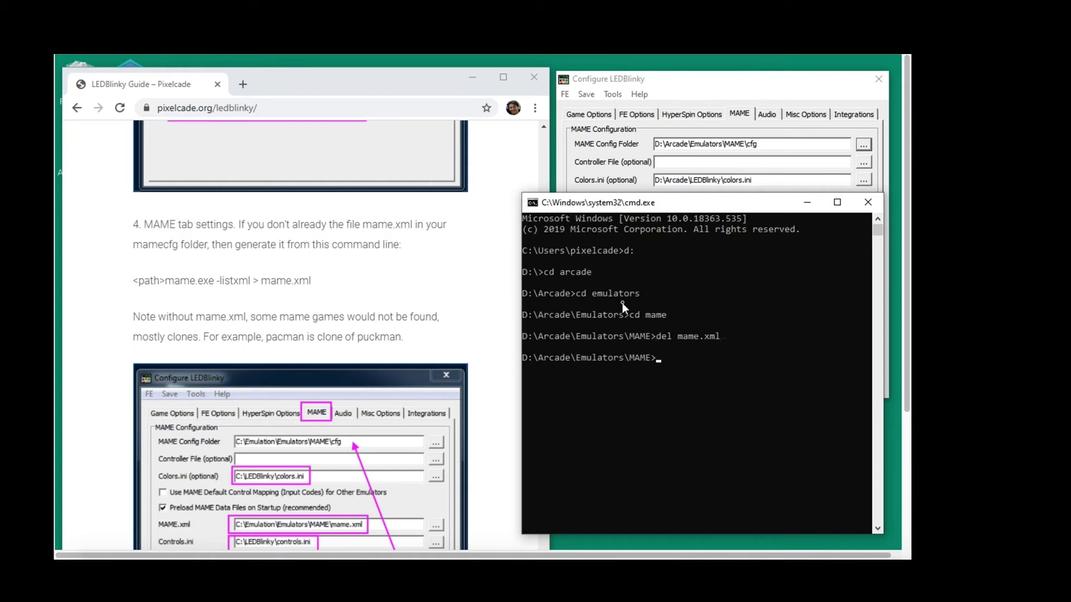
pyautogui.write('mame.exe -listxml > mame.xml')
pyautogui.press('Return')
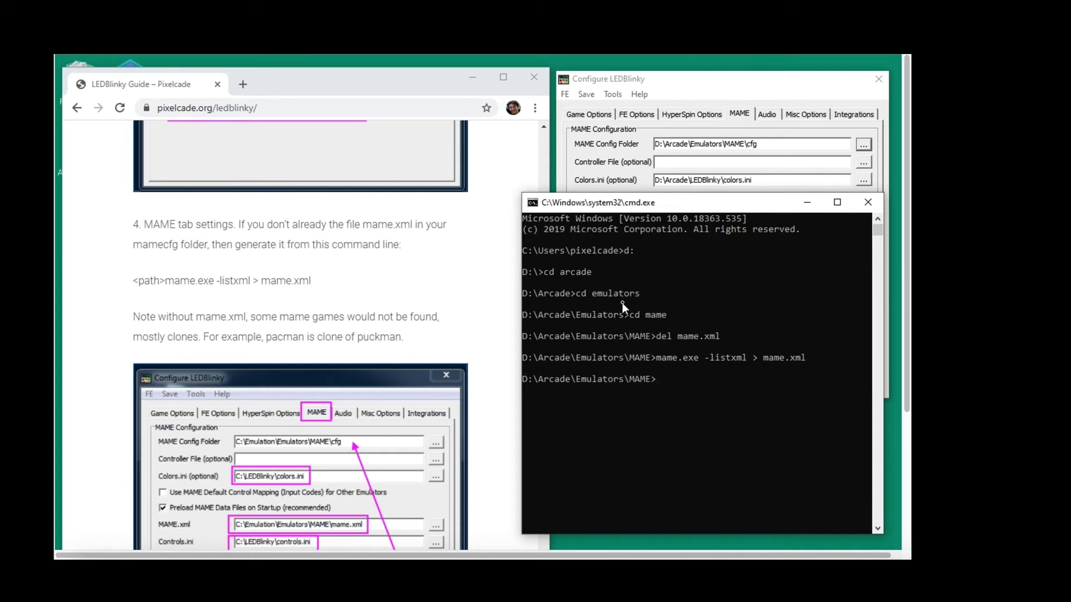
# Close Command Prompt and set MAME.xml to D:\Arcade\Emulators\MAME\mame.xml via the file browser.
pyautogui.click(872, 205)
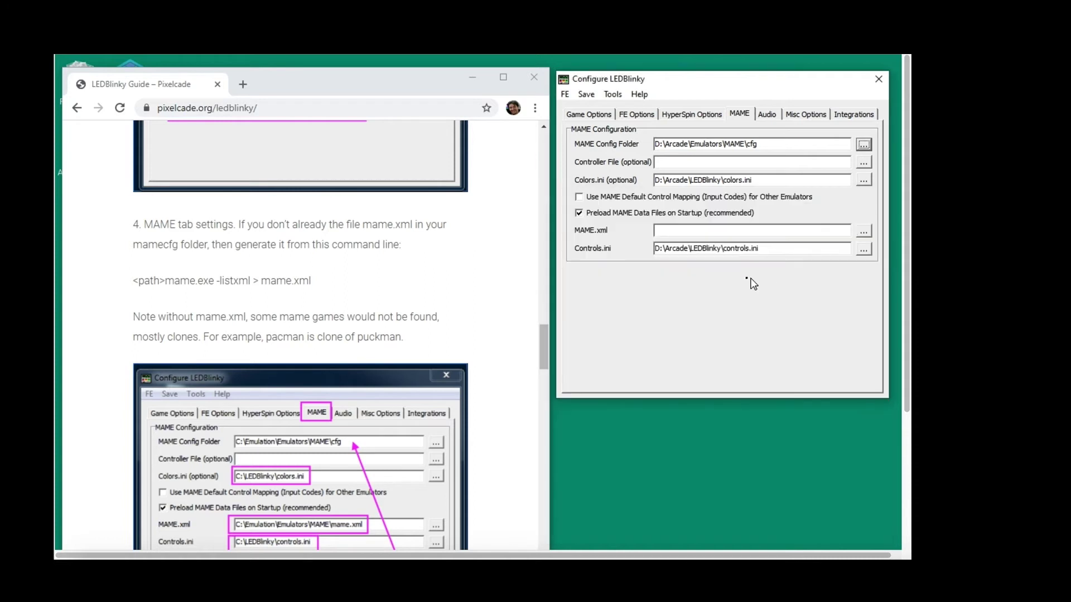
pyautogui.click(863, 231)
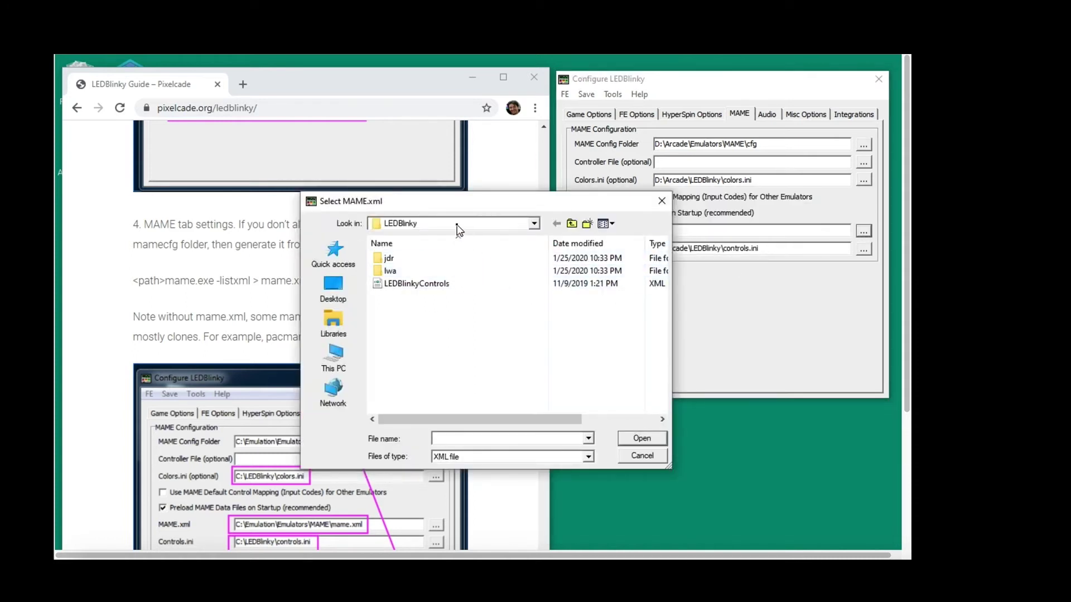
pyautogui.click(534, 223)
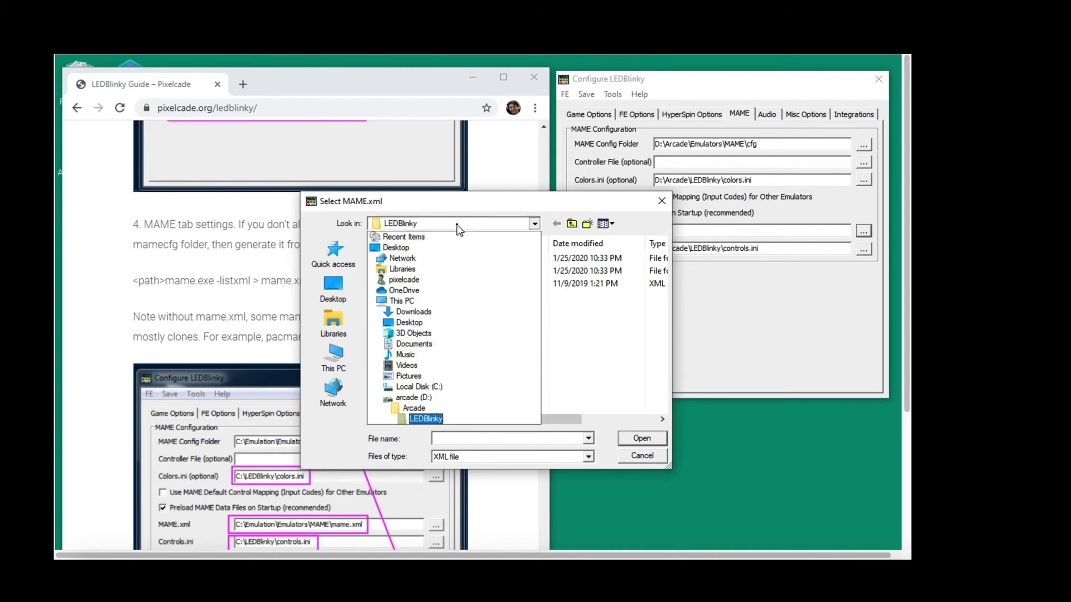
pyautogui.click(428, 409)
pyautogui.doubleClick(415, 268)
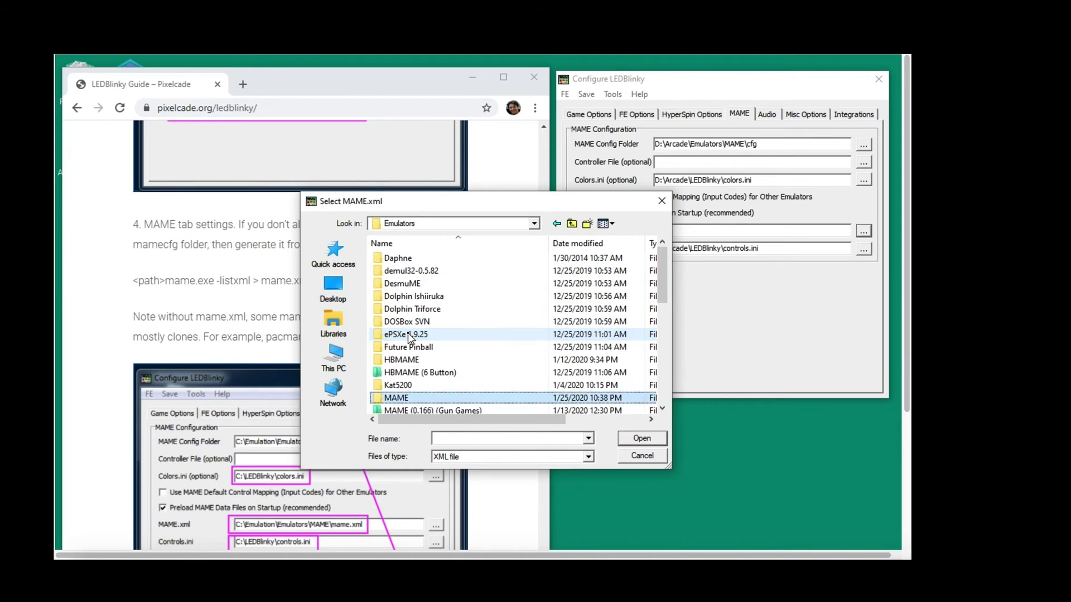
pyautogui.click(408, 399)
pyautogui.doubleClick(409, 398)
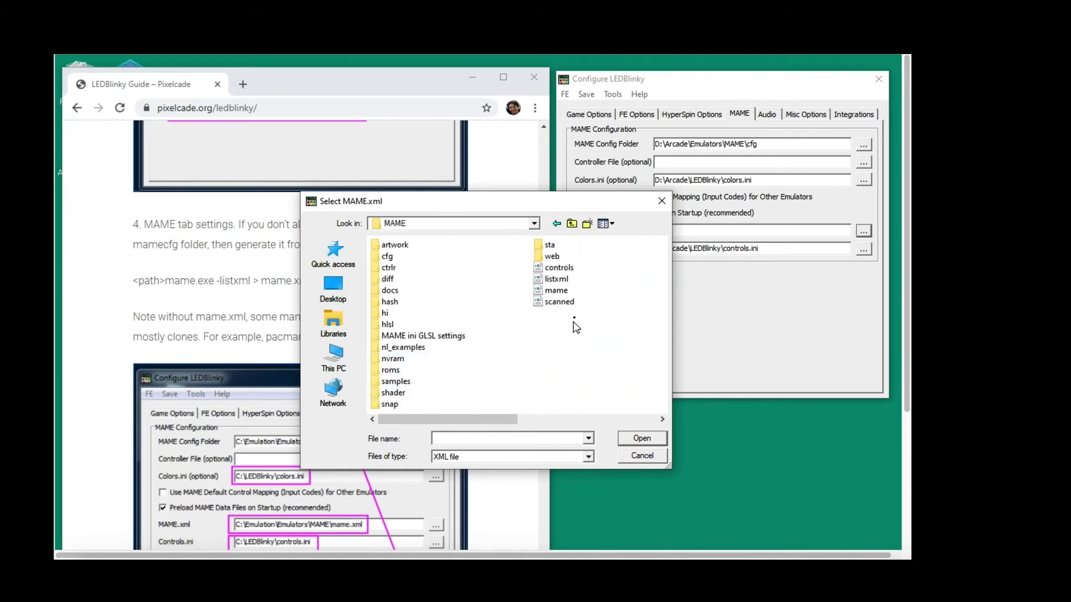
pyautogui.click(555, 291)
pyautogui.click(643, 440)
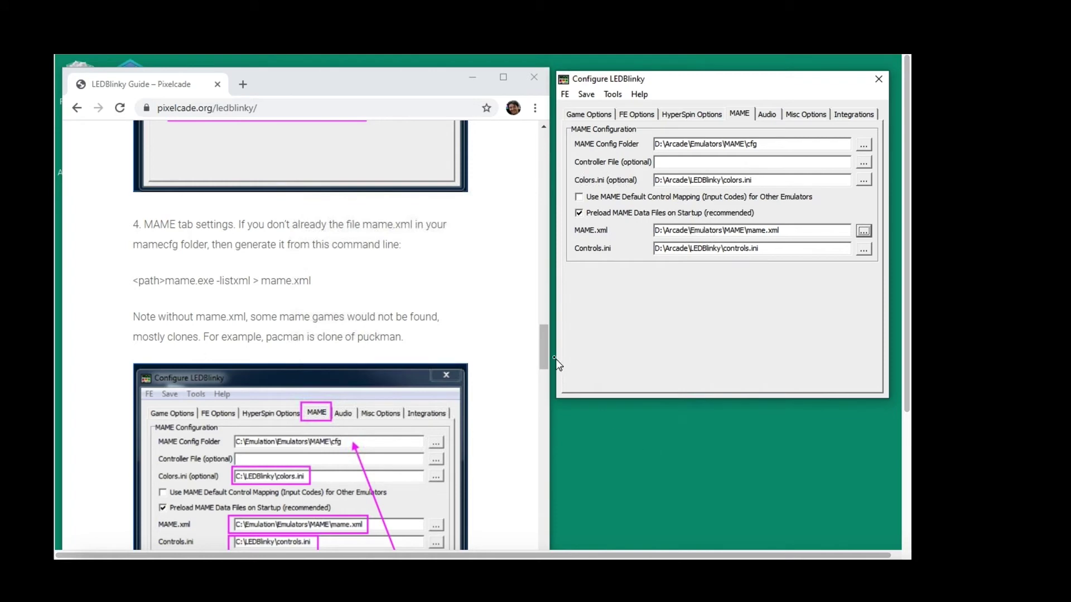
pyautogui.click(545, 340)
pyautogui.moveTo(546, 341); pyautogui.dragTo(542, 380)
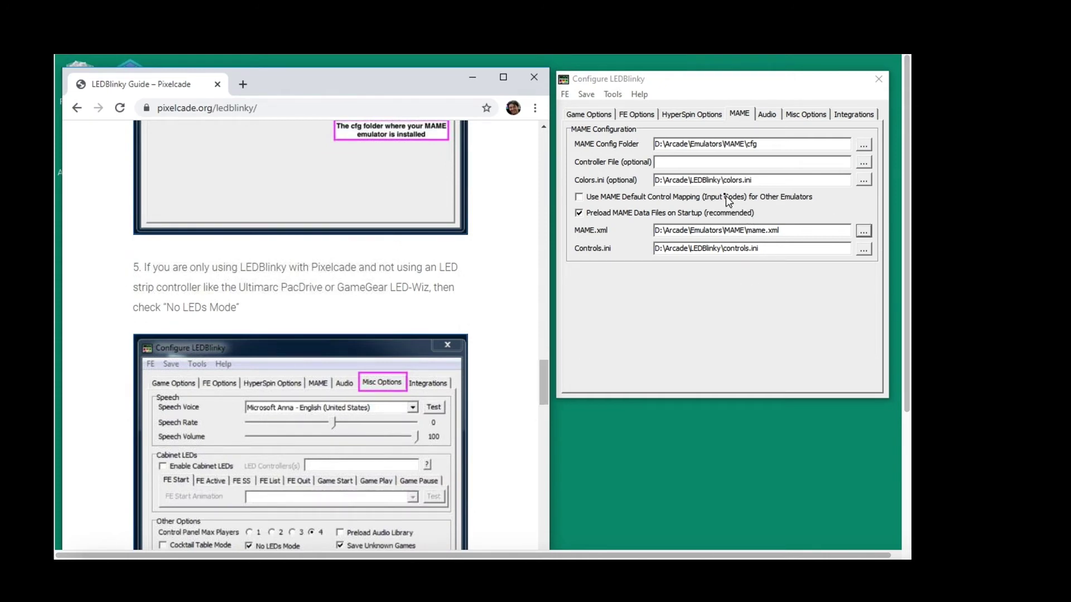
# Visit the Audio tab and dismiss its invalid audio device and initialization errors.
pyautogui.click(772, 118)
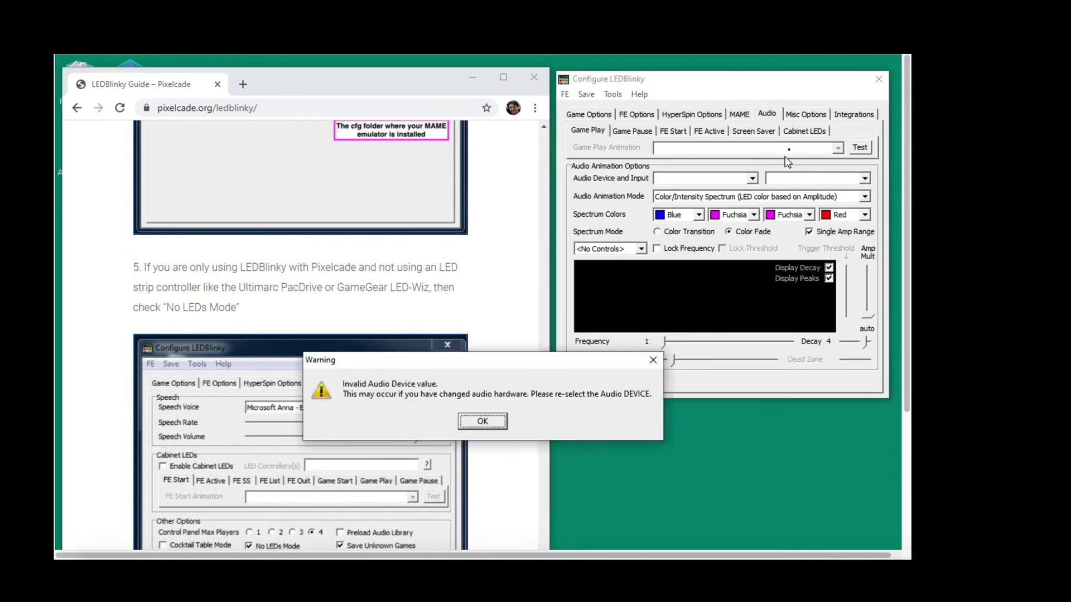
pyautogui.click(493, 424)
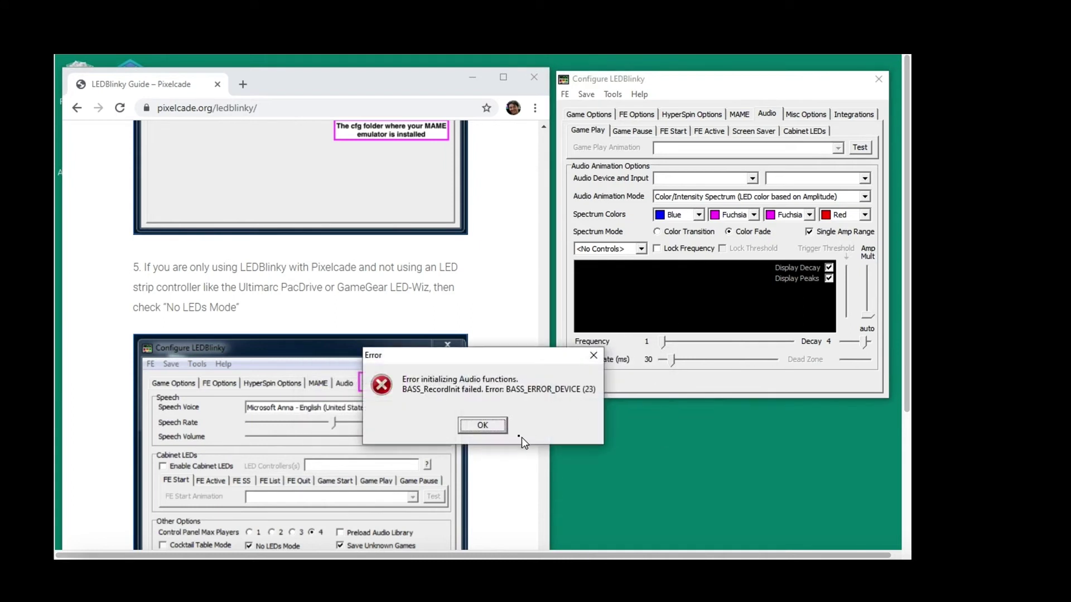
pyautogui.click(484, 425)
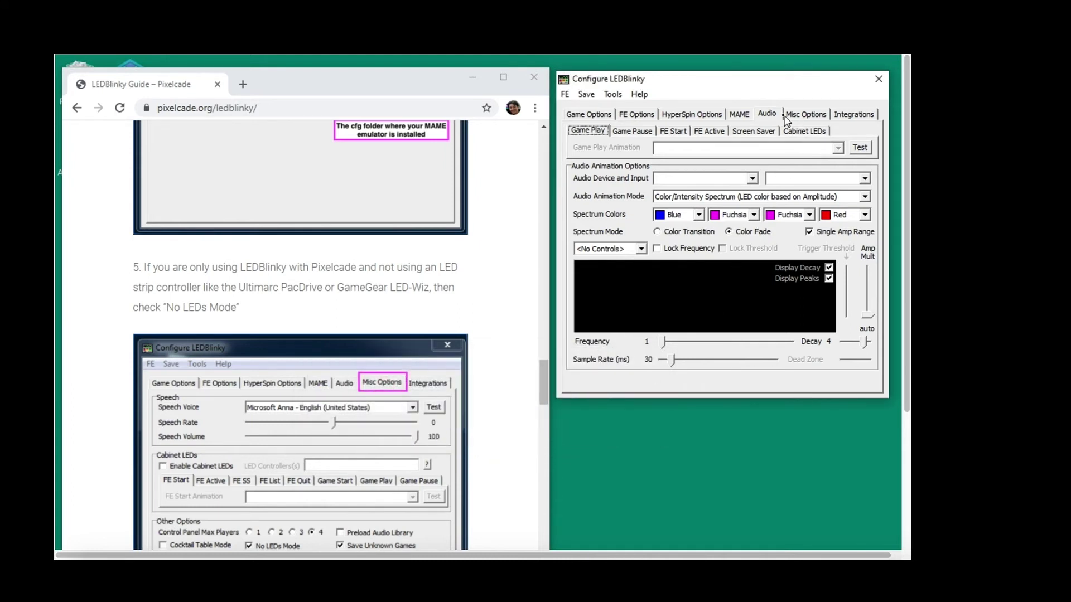
# On Misc Options, keep No LEDs Mode on and uncheck Display Errors On FE Quit.
pyautogui.click(804, 115)
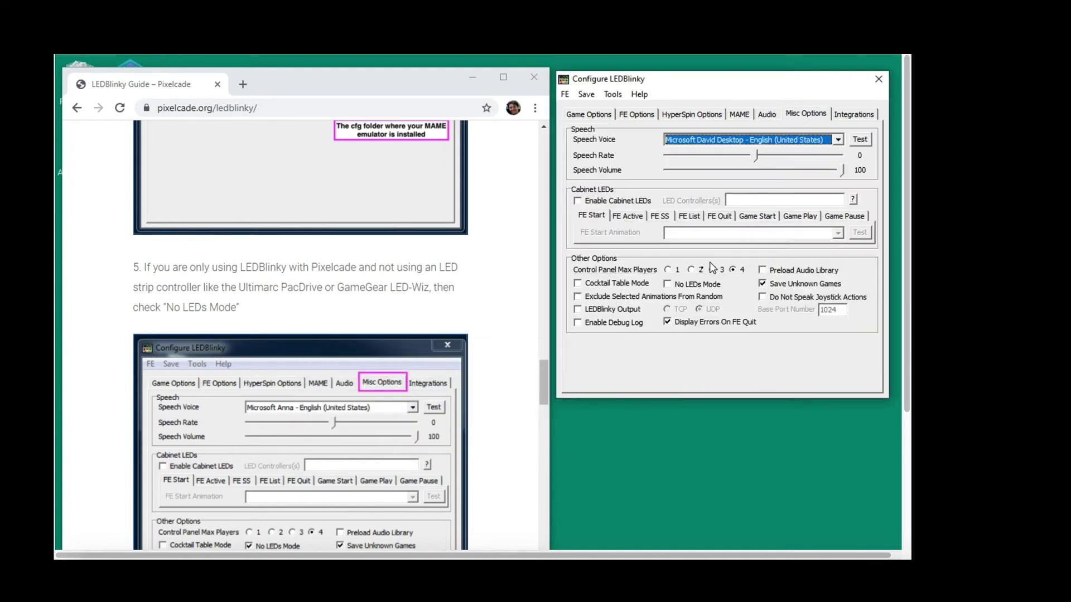
pyautogui.click(669, 284)
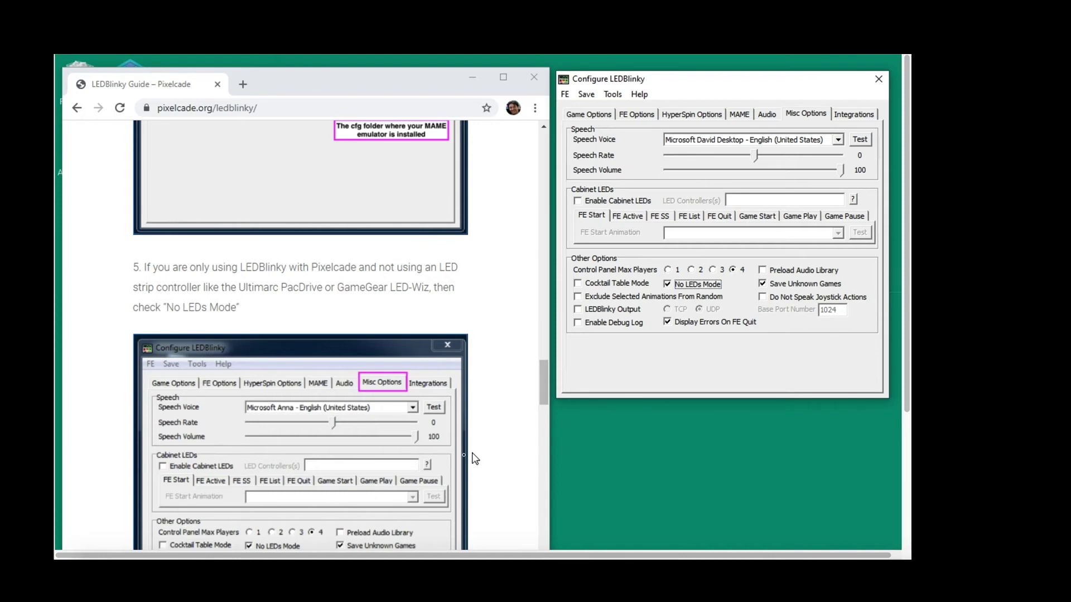
pyautogui.scroll(-2, 426, 462)
pyautogui.scroll(-3, 426, 462)
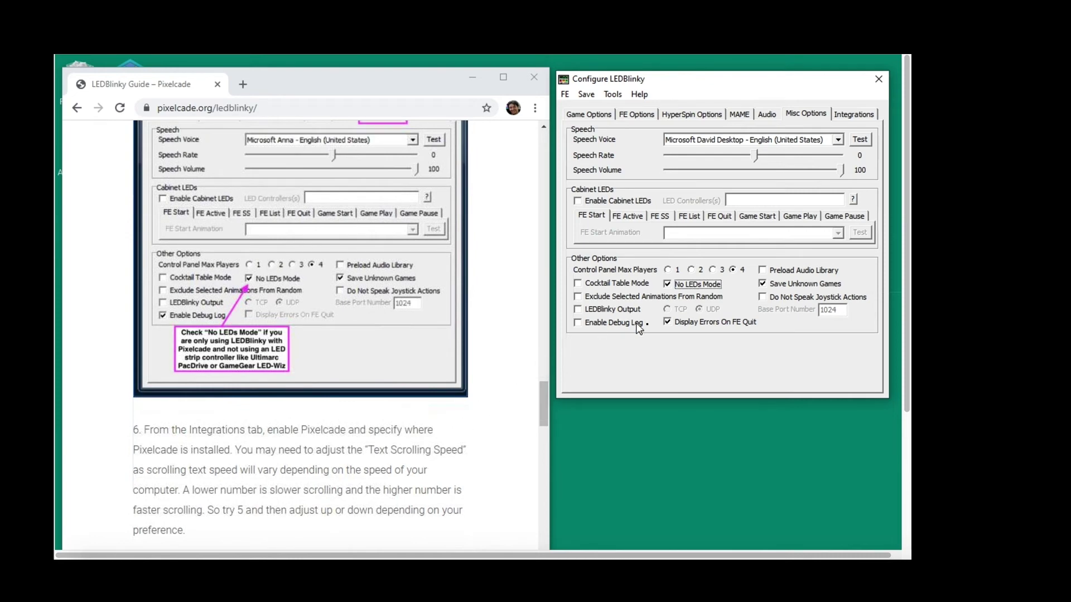
pyautogui.click(671, 326)
pyautogui.moveTo(541, 399); pyautogui.dragTo(542, 421)
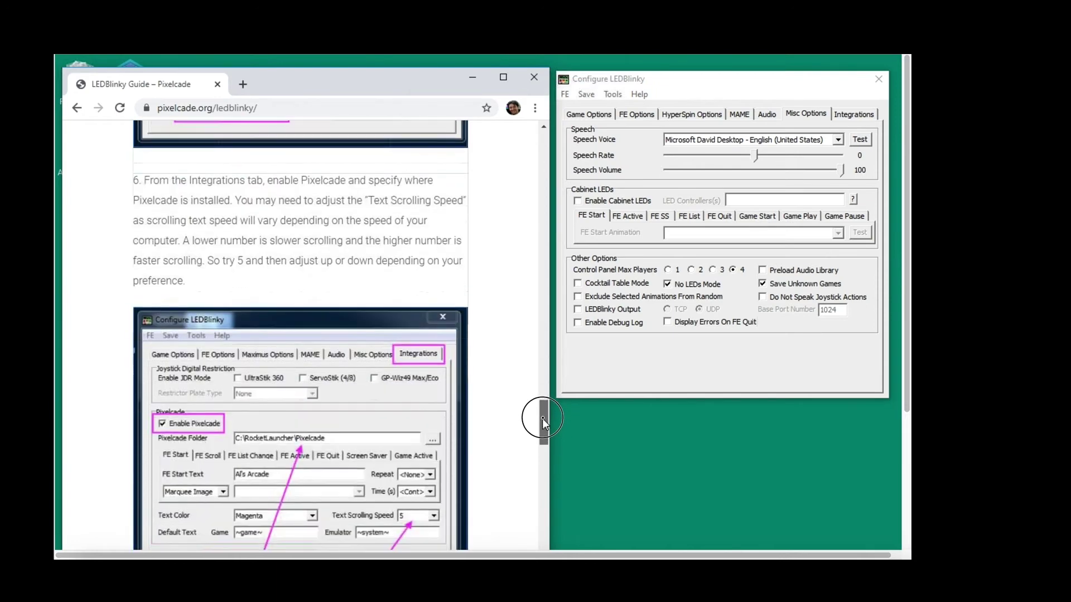
# Enable Pixelcade on the Integrations tab with D:\Arcade\Pixelcade as its folder.
pyautogui.click(850, 117)
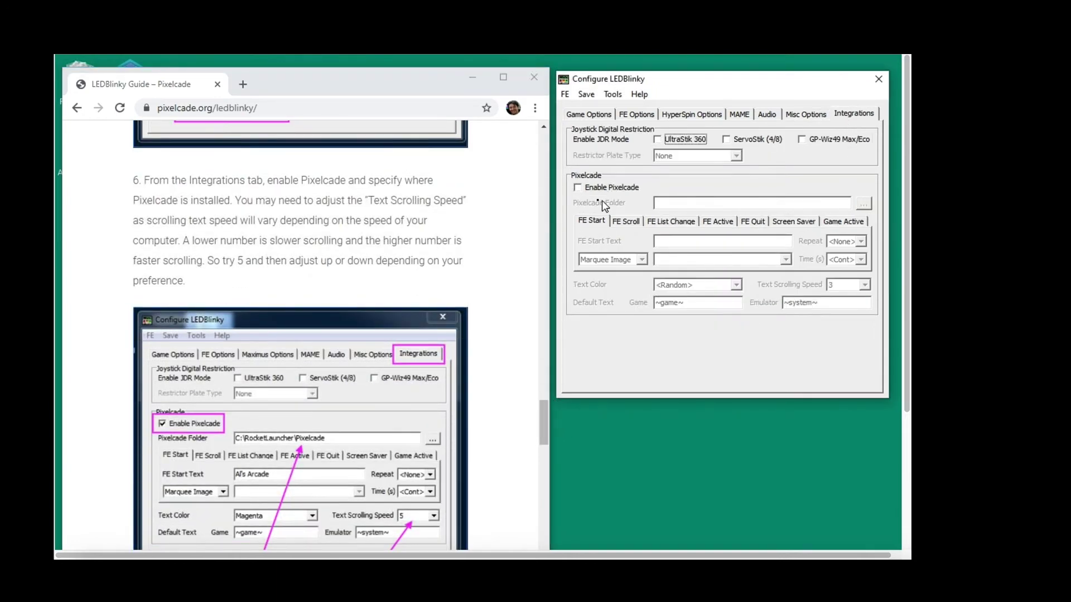
pyautogui.click(586, 191)
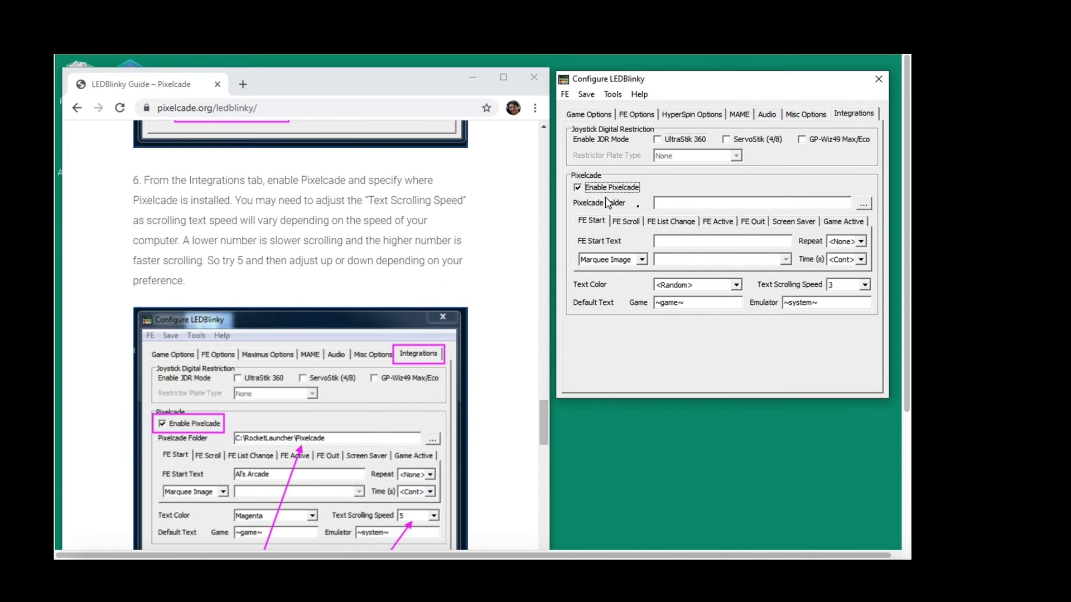
pyautogui.click(863, 206)
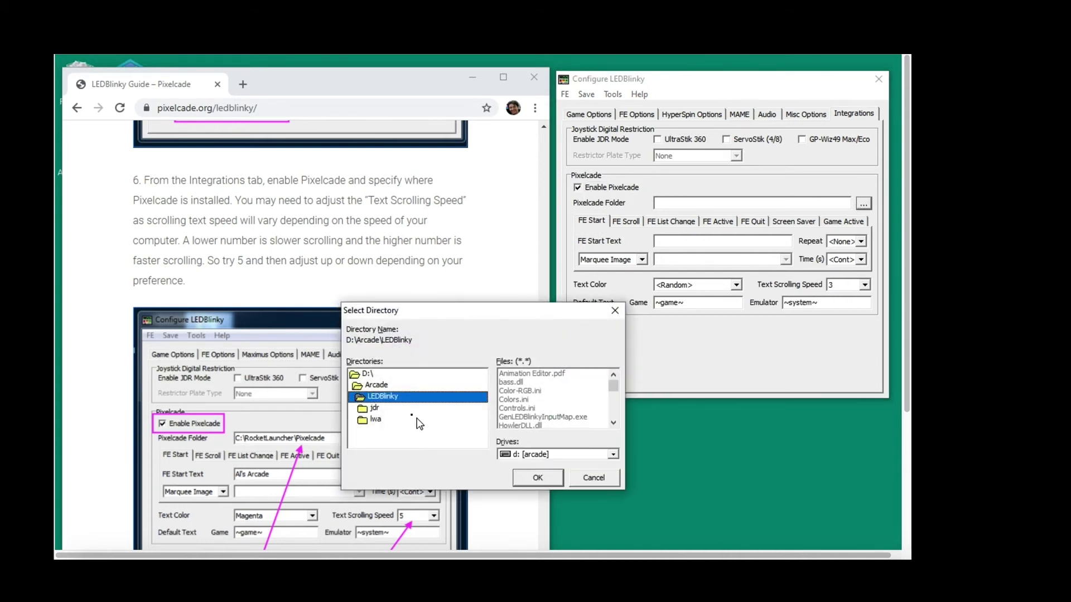
pyautogui.doubleClick(376, 386)
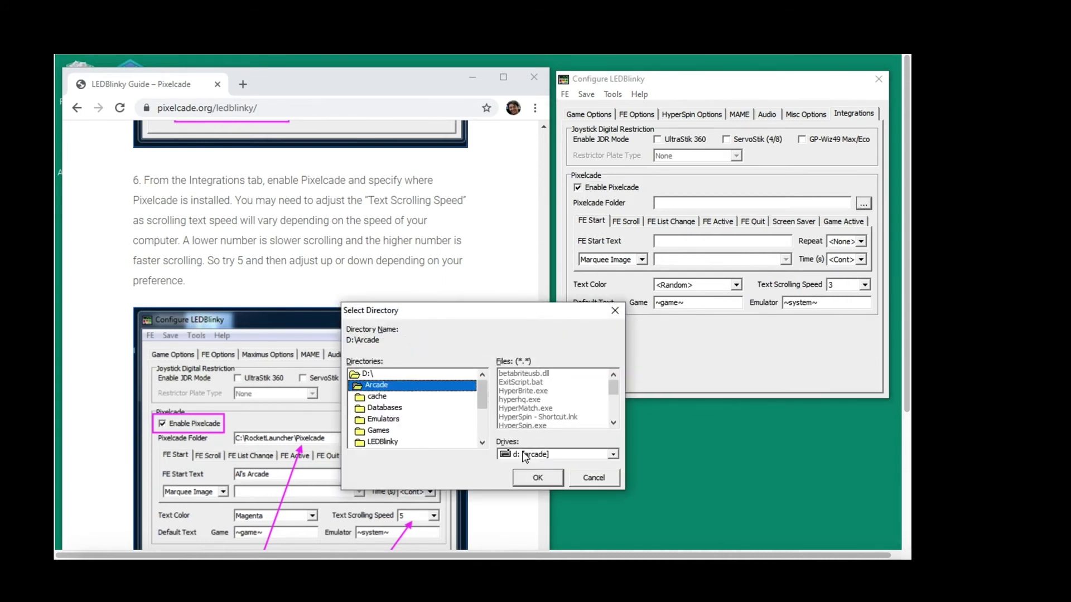
pyautogui.moveTo(484, 410); pyautogui.dragTo(487, 417)
pyautogui.doubleClick(402, 431)
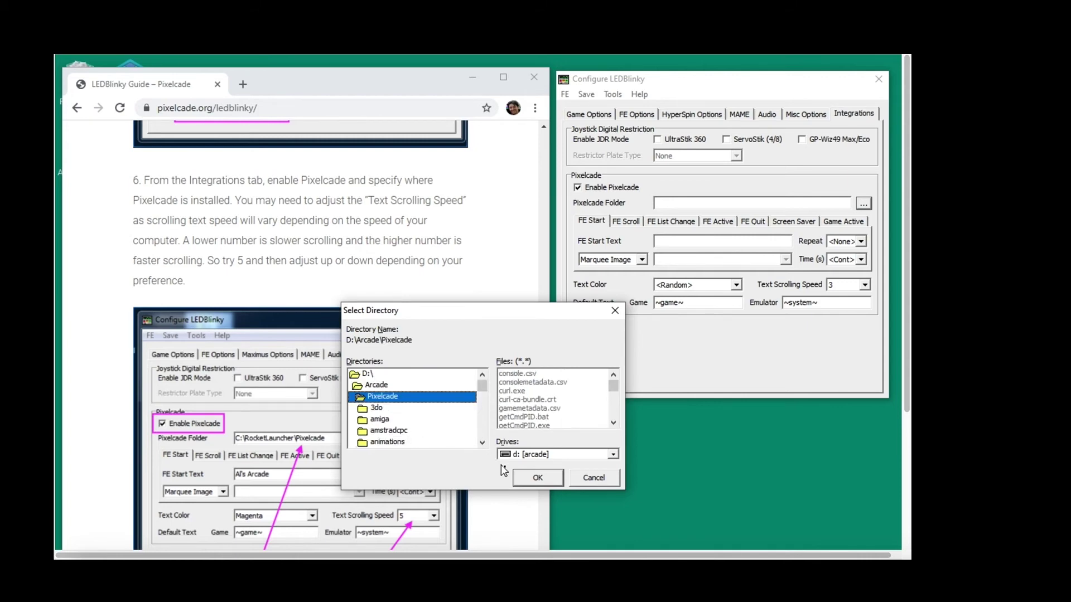
pyautogui.click(532, 479)
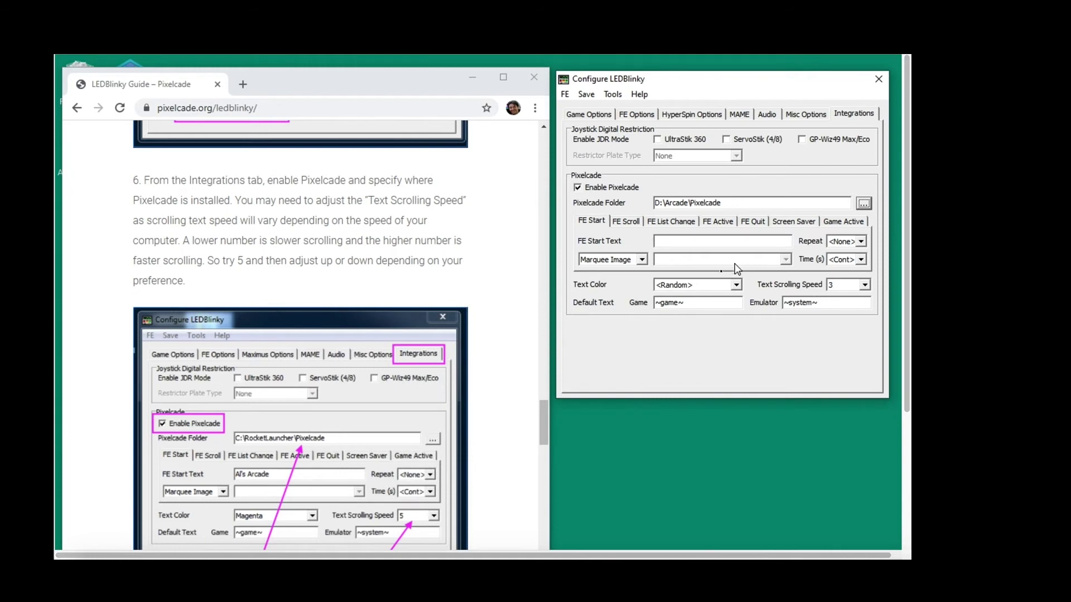
pyautogui.moveTo(541, 432); pyautogui.dragTo(539, 444)
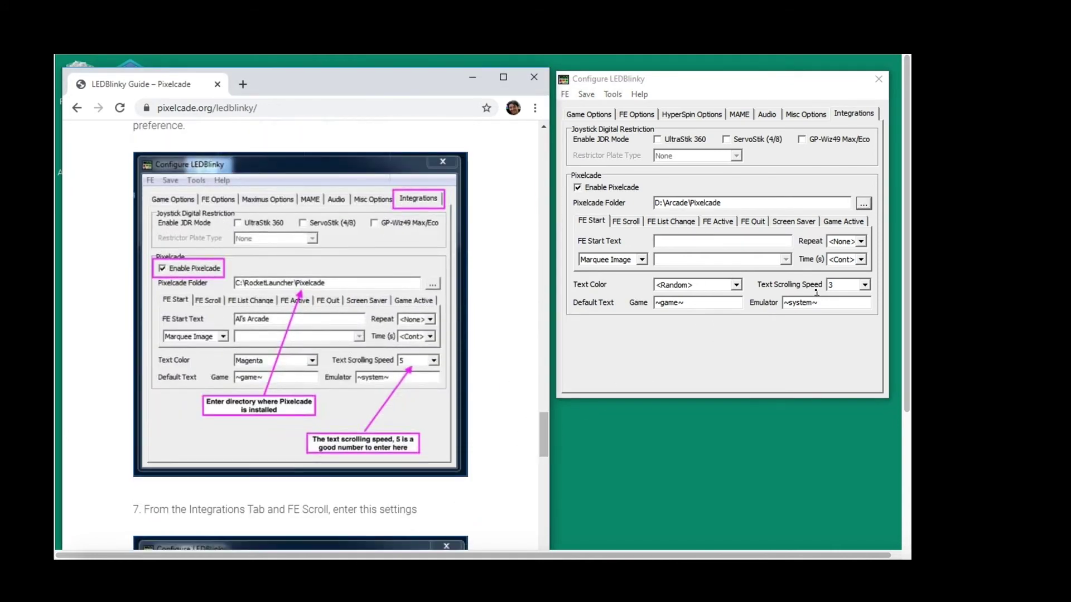
# Set Text Scrolling Speed to 2 and enter the arcade's name as FE Start Text.
pyautogui.click(865, 285)
pyautogui.click(868, 299)
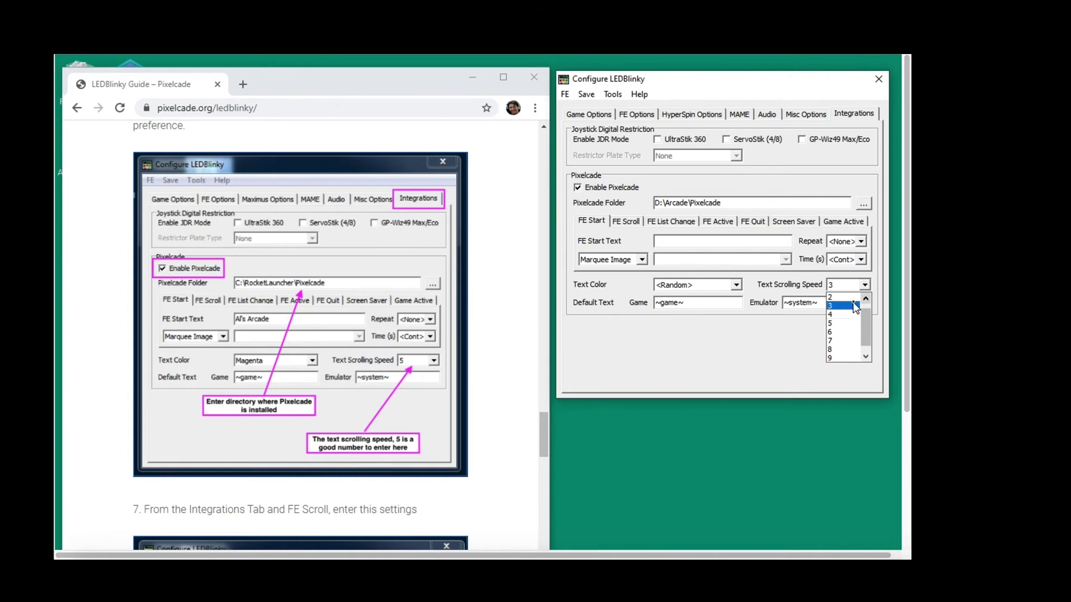
pyautogui.click(848, 298)
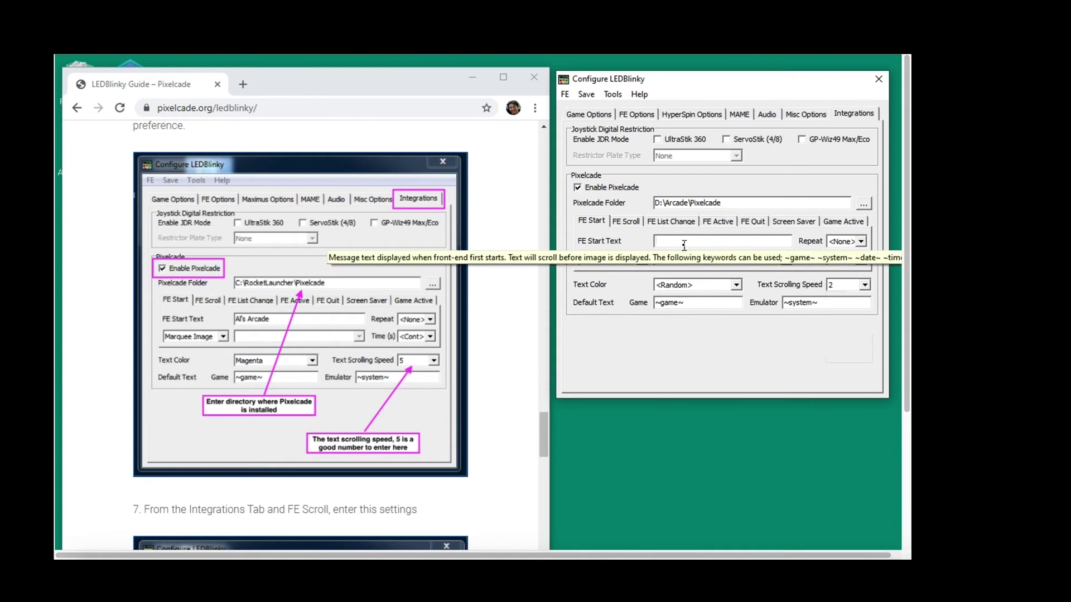
pyautogui.write("Al's Arcade")
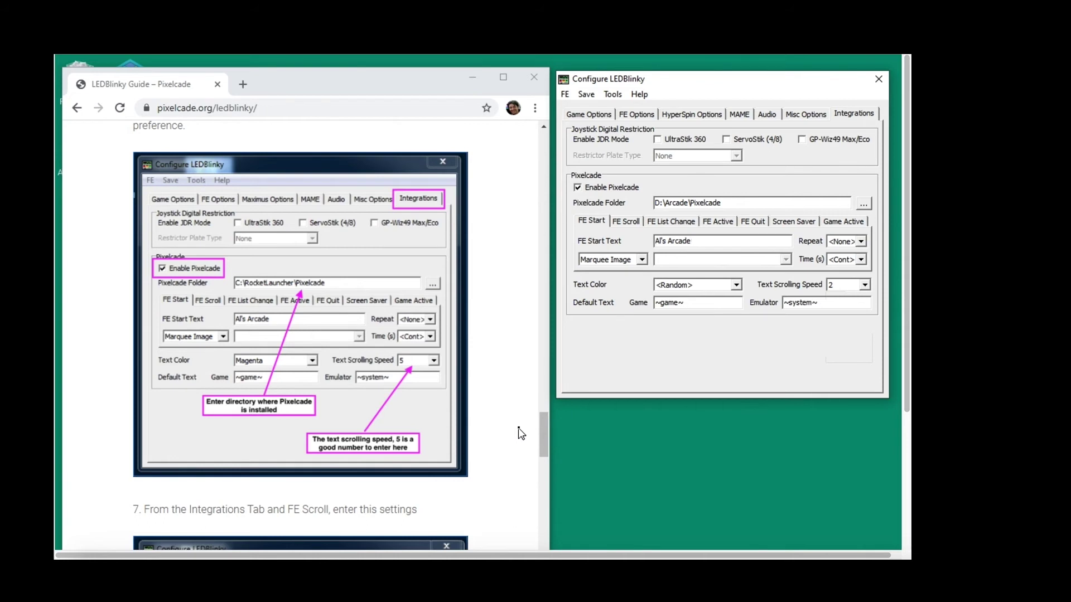
pyautogui.moveTo(539, 433); pyautogui.dragTo(538, 451)
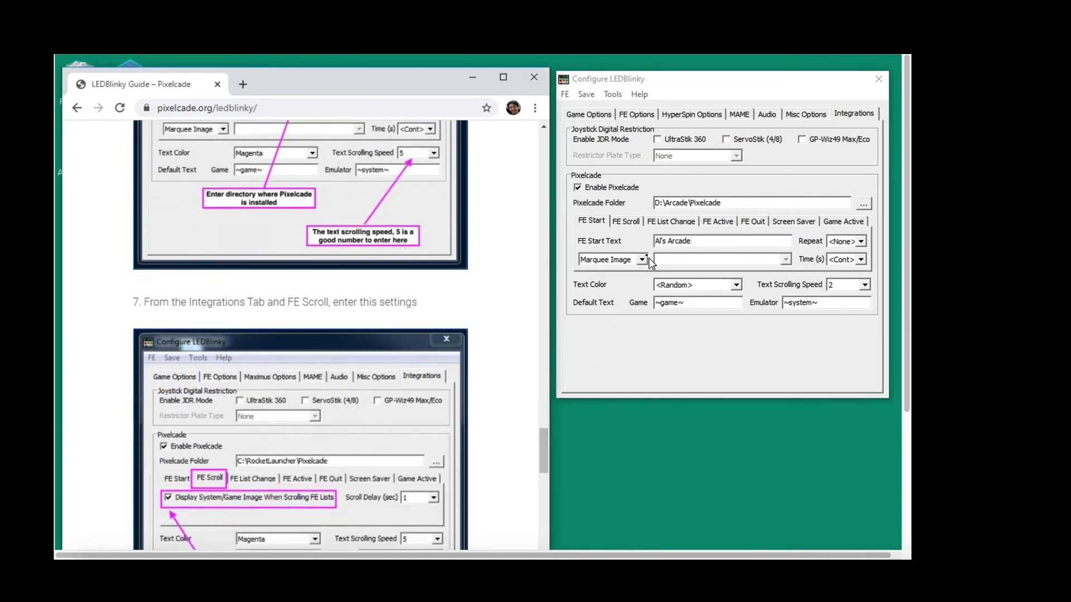
# Review the FE Scroll and FE List Change Pixelcade settings against the guide.
pyautogui.click(626, 221)
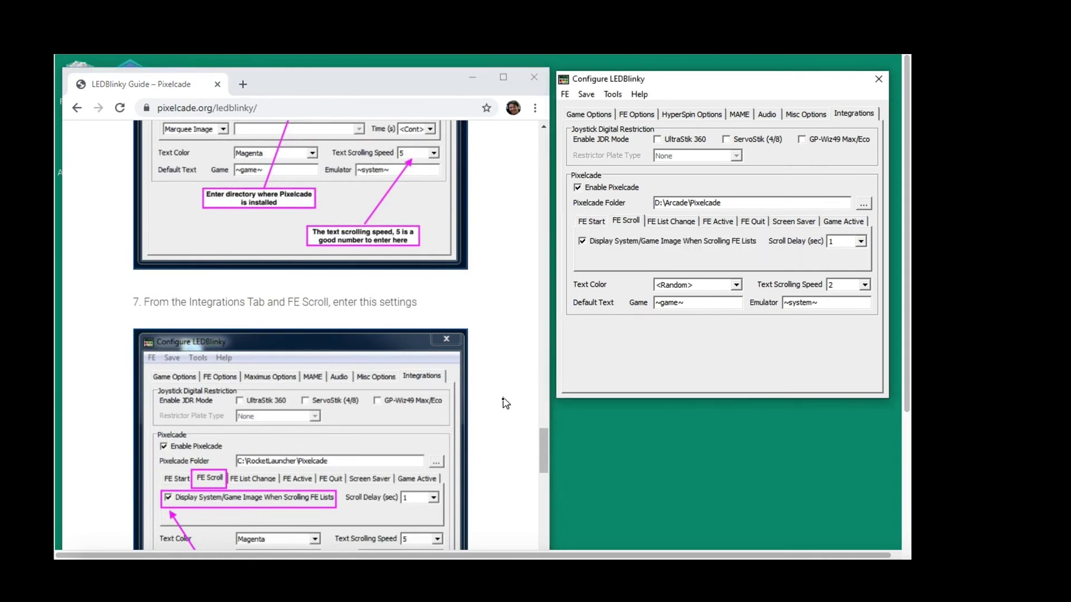
pyautogui.moveTo(541, 450); pyautogui.dragTo(542, 462)
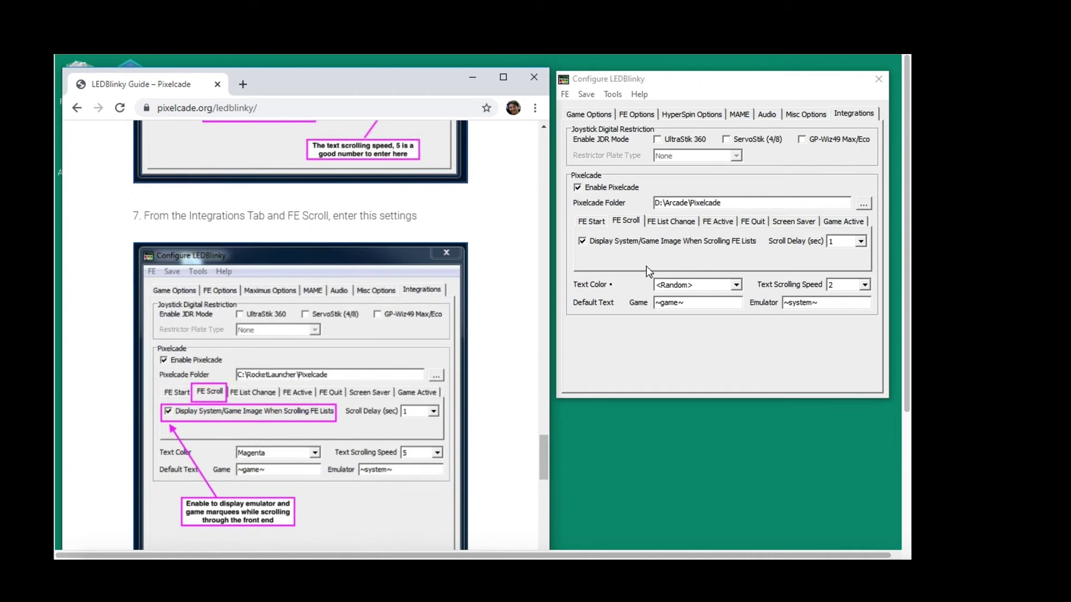
pyautogui.moveTo(541, 452); pyautogui.dragTo(537, 480)
pyautogui.click(667, 226)
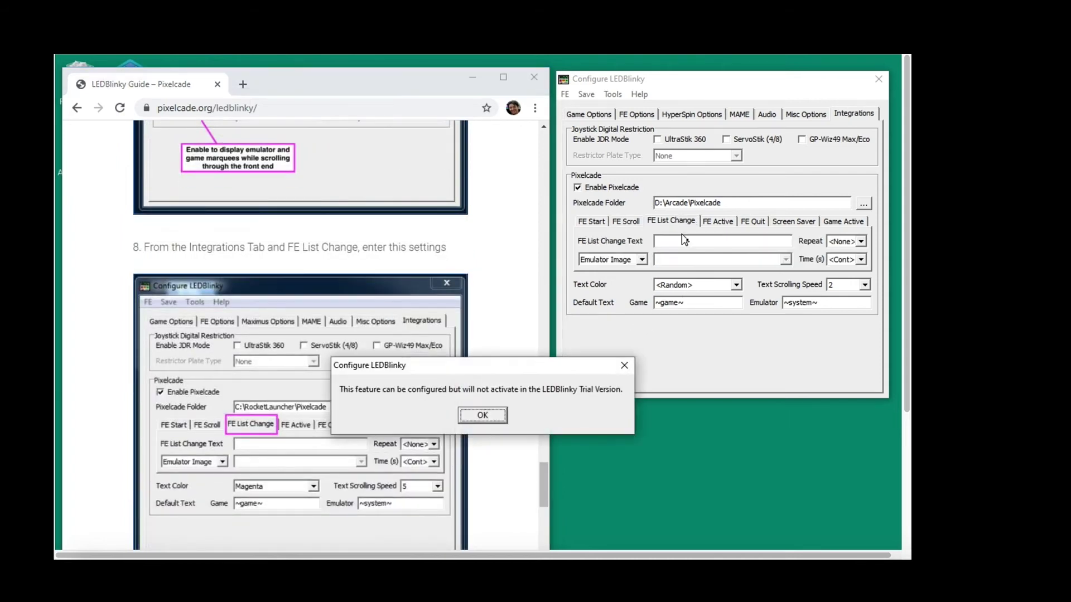
pyautogui.click(482, 419)
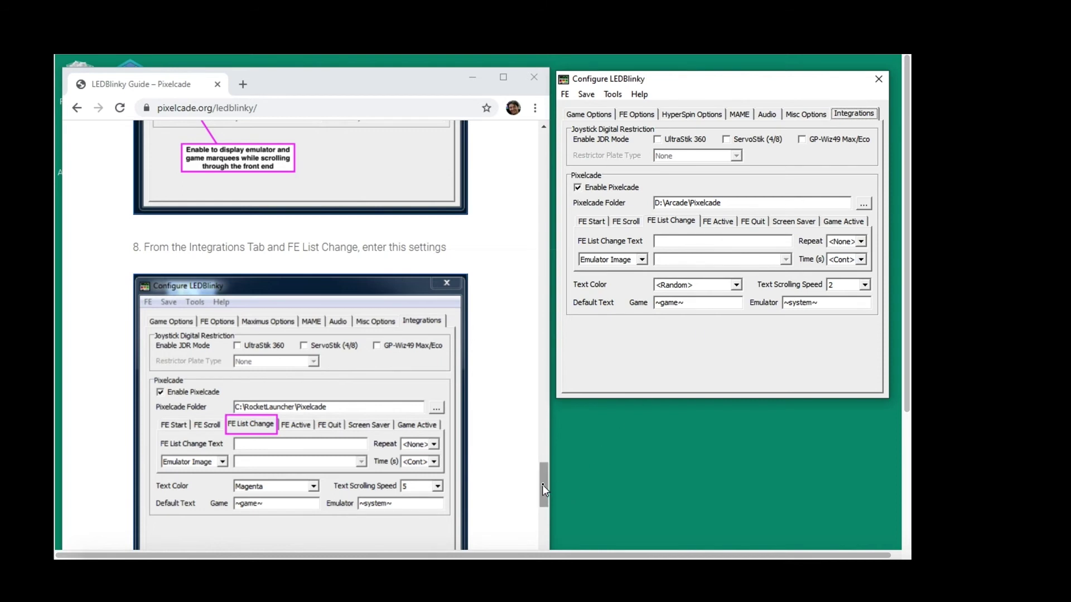
pyautogui.moveTo(542, 484); pyautogui.dragTo(542, 493)
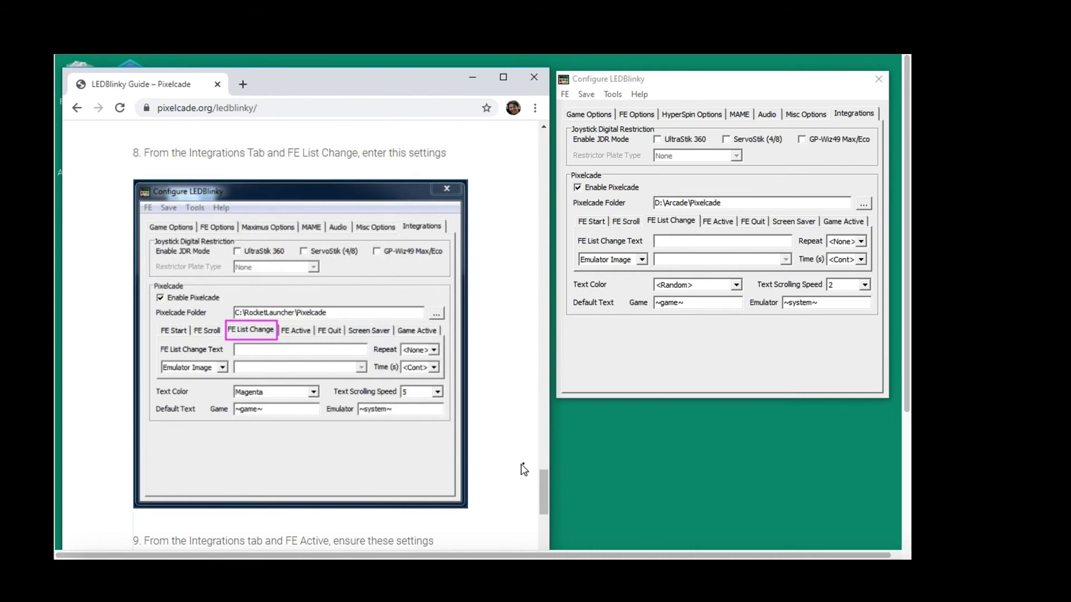
pyautogui.moveTo(544, 487); pyautogui.dragTo(540, 509)
# Review the FE Active settings, then bring up the FE Quit settings.
pyautogui.click(717, 221)
pyautogui.click(483, 416)
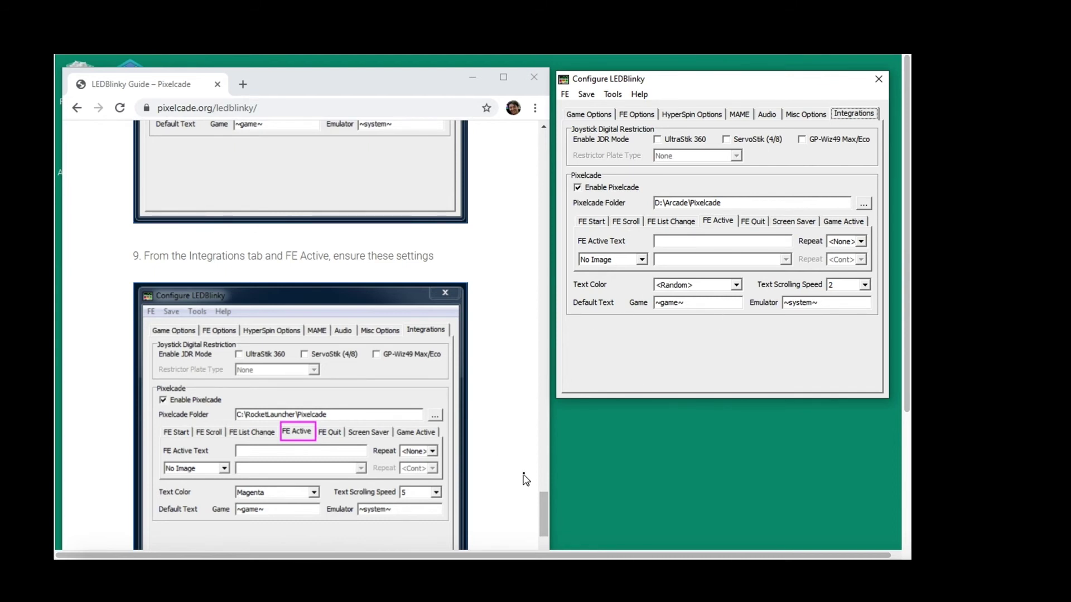
pyautogui.moveTo(541, 505); pyautogui.dragTo(542, 535)
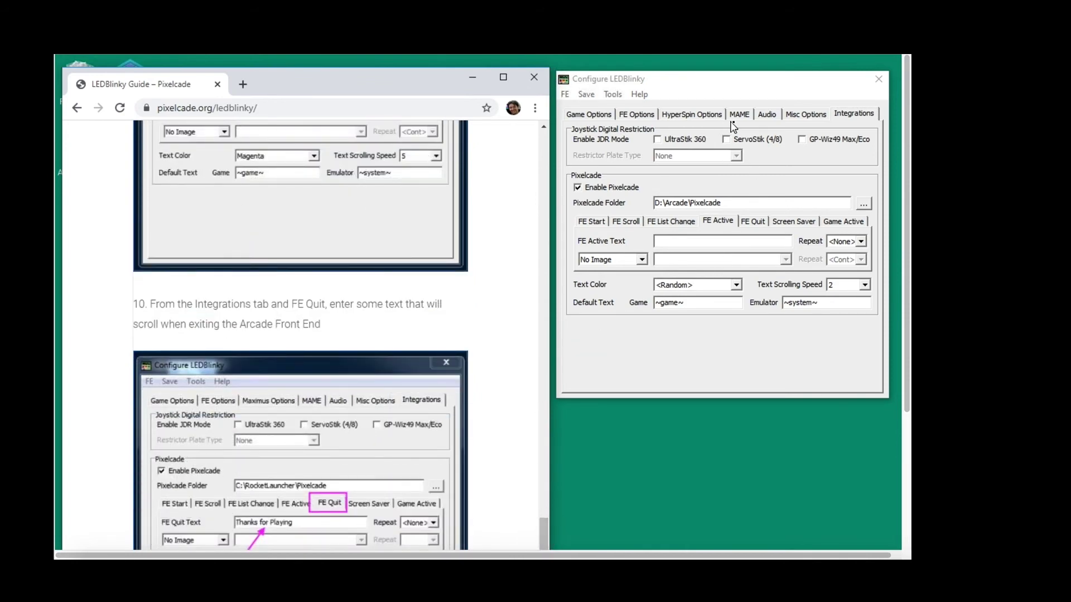
pyautogui.click(754, 221)
# Enter 'Thanks for Playing' as the FE Quit Text.
pyautogui.click(481, 417)
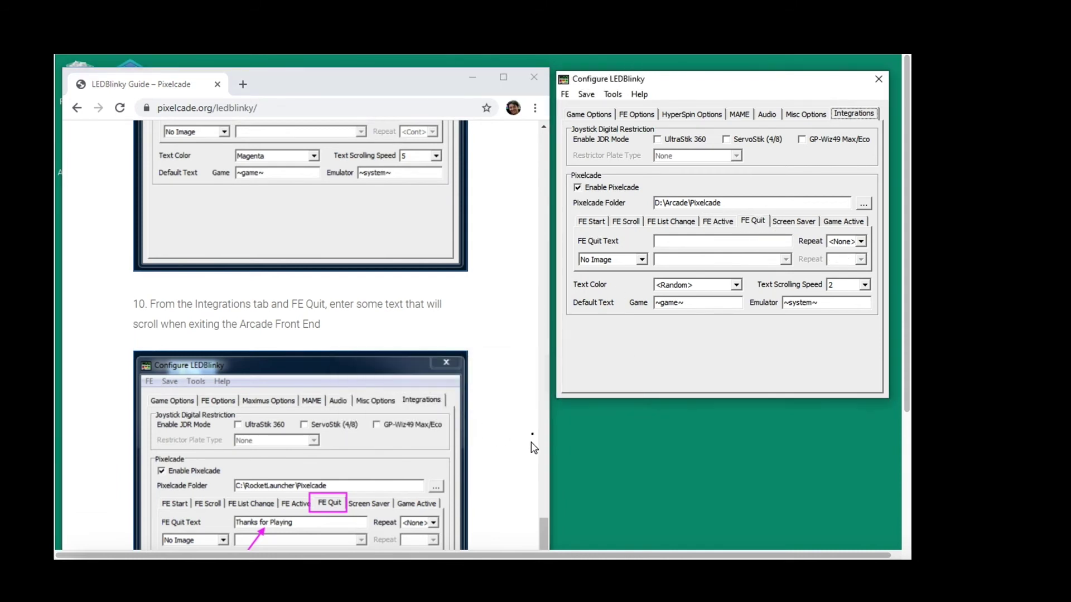
pyautogui.click(667, 241)
pyautogui.write('Thanks for Playing')
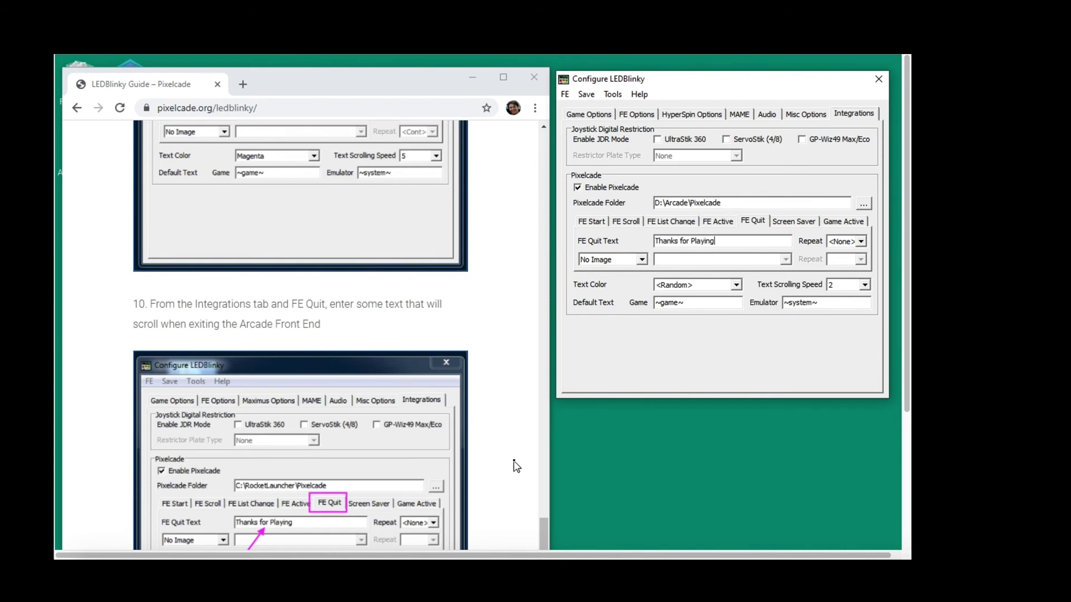
pyautogui.scroll(-5, 515, 466)
pyautogui.scroll(3, 404, 412)
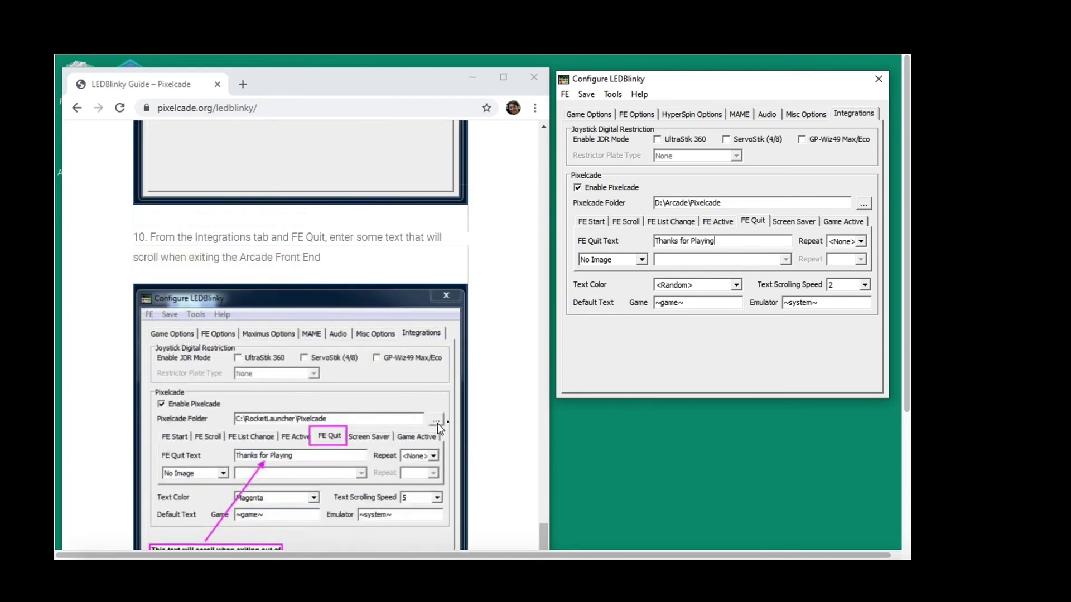
pyautogui.click(544, 530)
pyautogui.moveTo(545, 543); pyautogui.dragTo(544, 552)
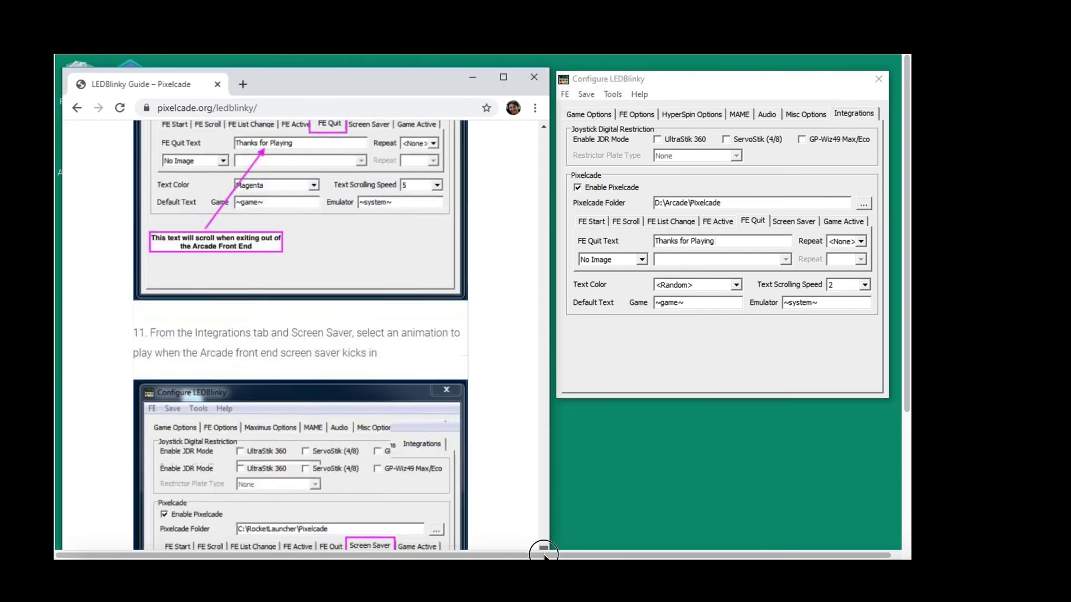
# Set the Screen Saver image type to Animation Image using 0pacman.png.
pyautogui.click(799, 223)
pyautogui.click(499, 414)
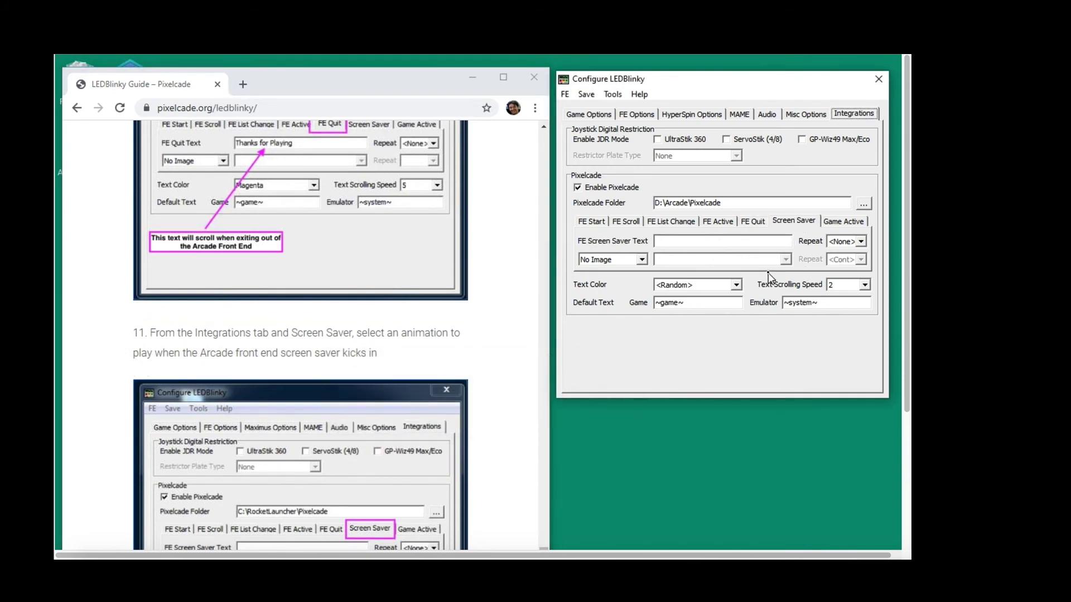
pyautogui.click(642, 261)
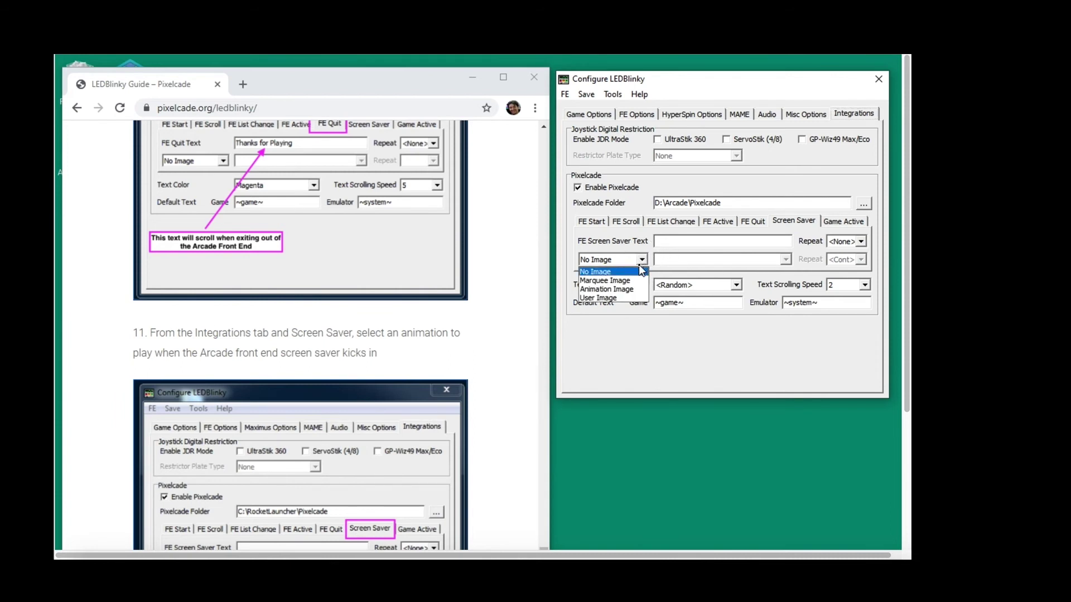
pyautogui.click(624, 288)
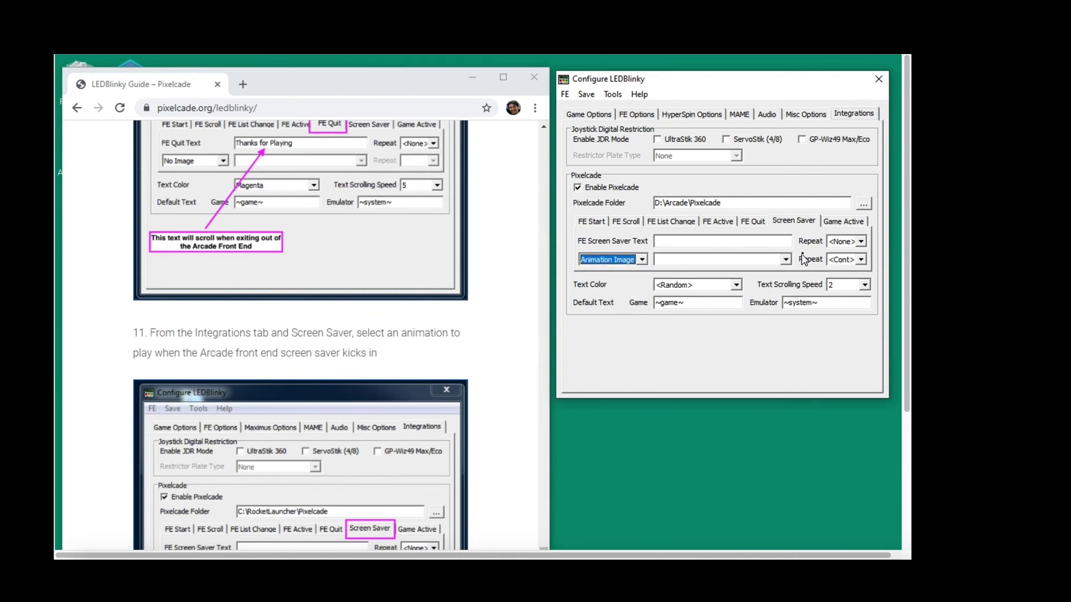
pyautogui.click(785, 260)
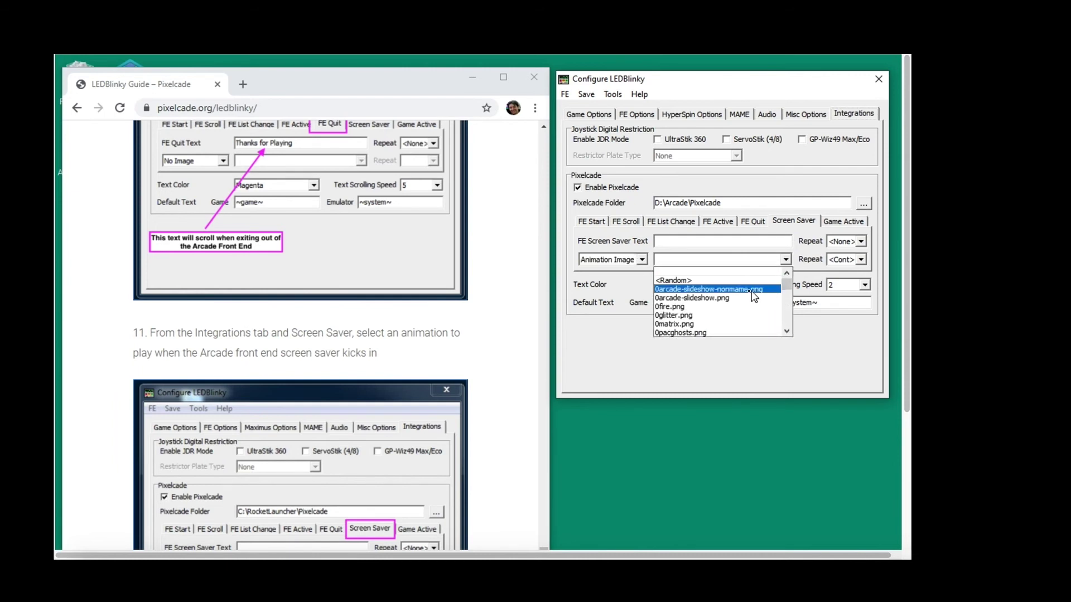
pyautogui.click(755, 331)
pyautogui.click(784, 262)
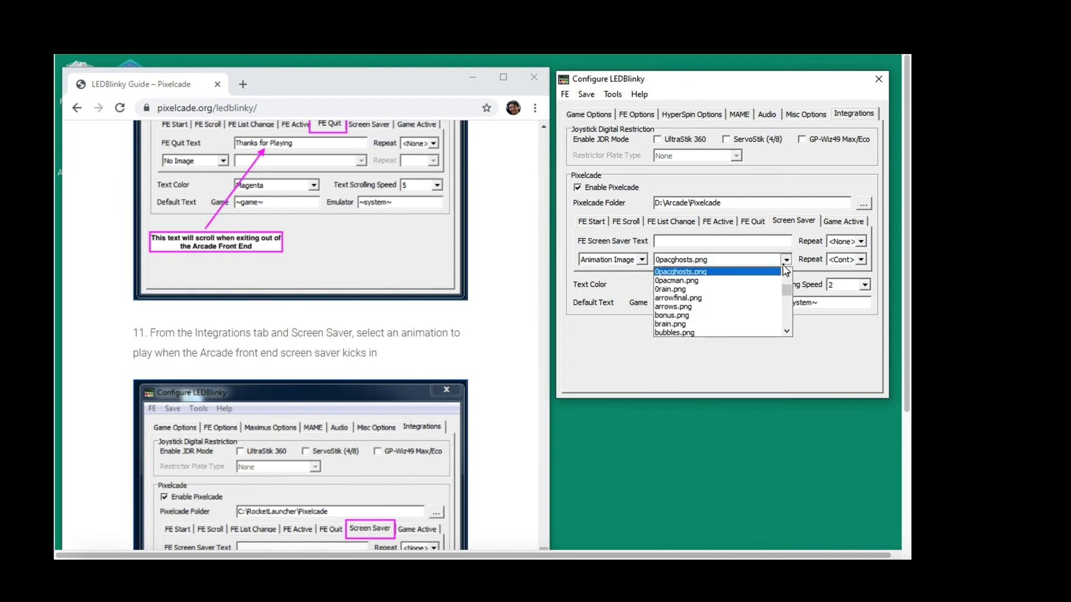
pyautogui.click(712, 281)
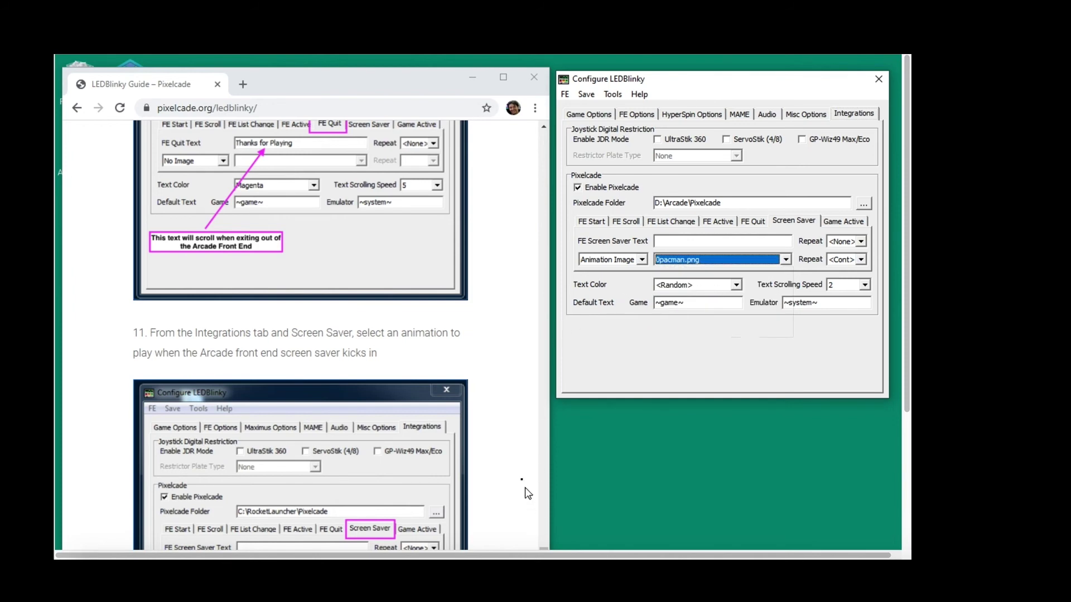
pyautogui.scroll(-5, 479, 434)
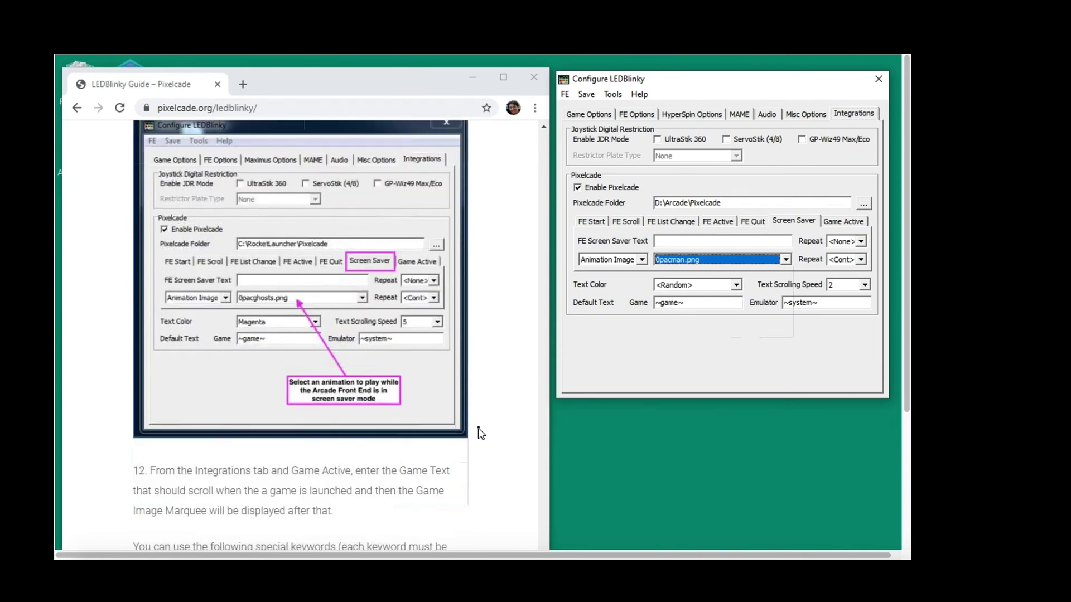
# Enter 'Now Playing ~game~' as the Game Text on the Game Active settings.
pyautogui.click(842, 222)
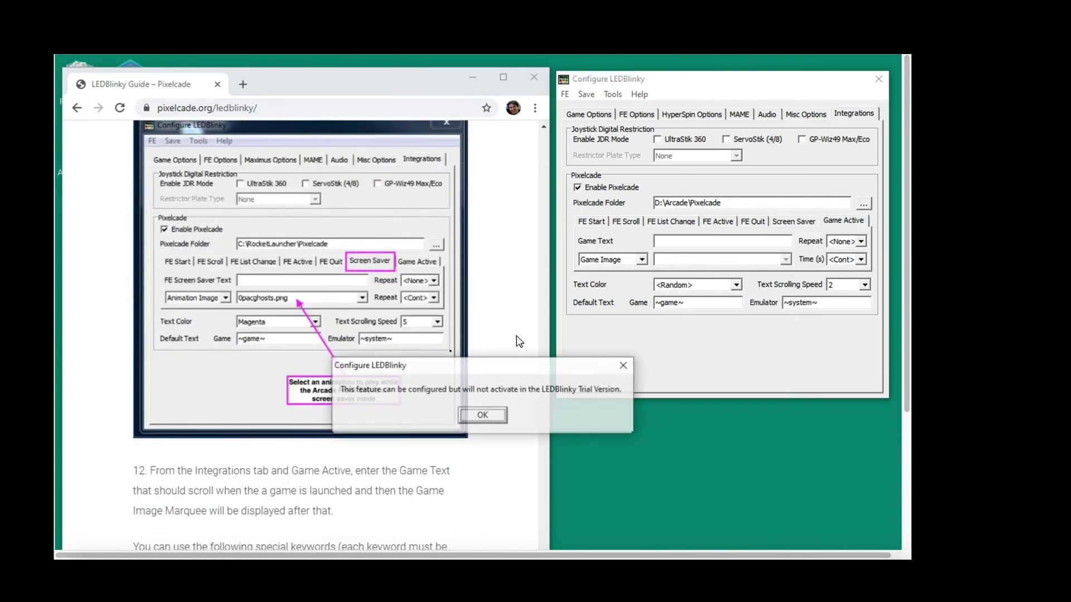
pyautogui.click(480, 413)
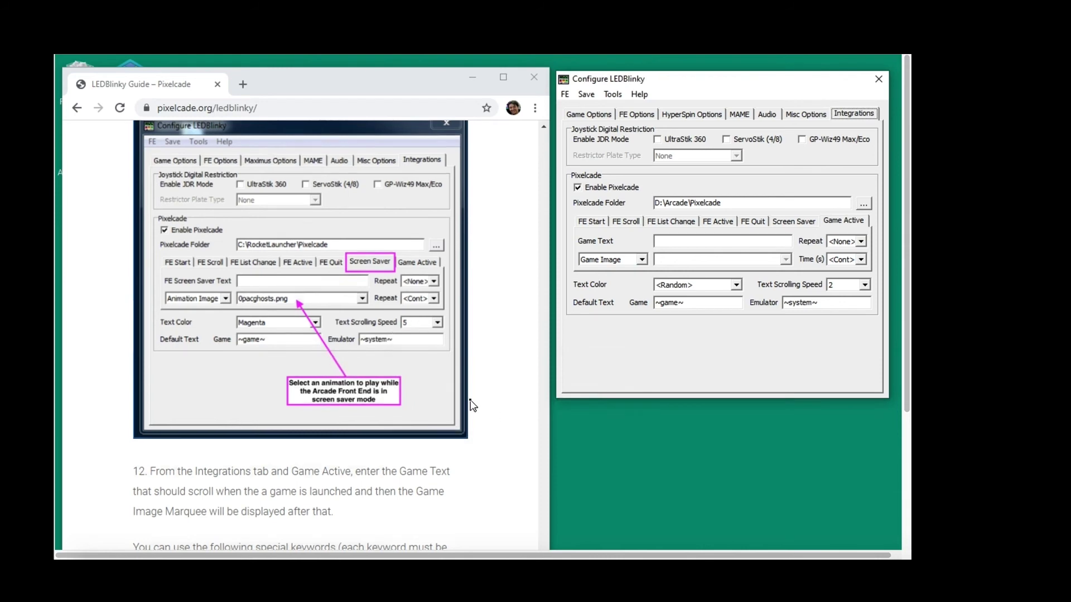
pyautogui.scroll(-5, 471, 401)
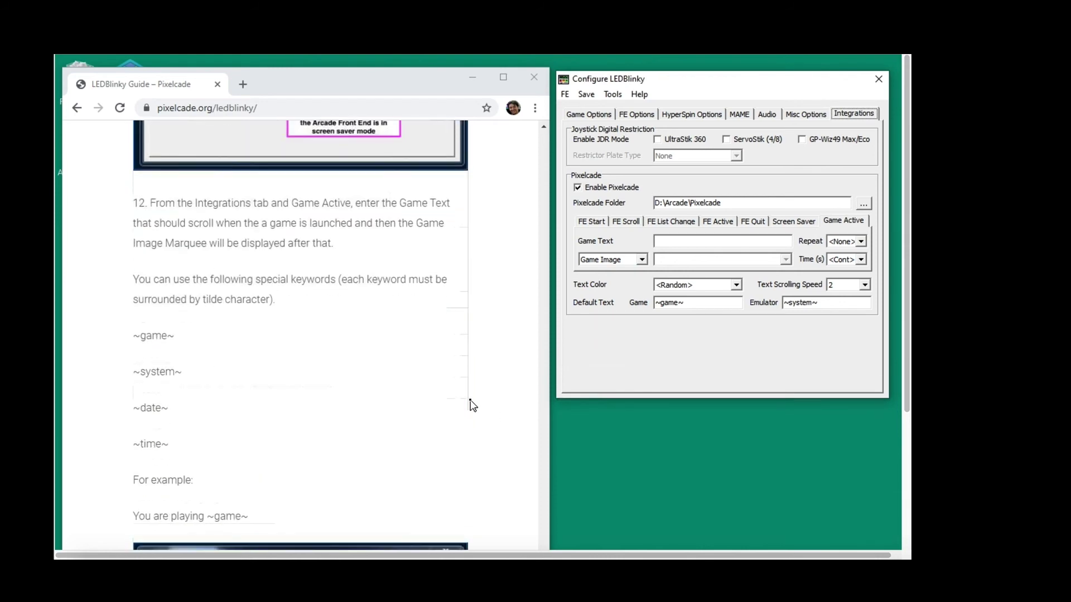
pyautogui.scroll(1, 470, 406)
pyautogui.scroll(1, 461, 386)
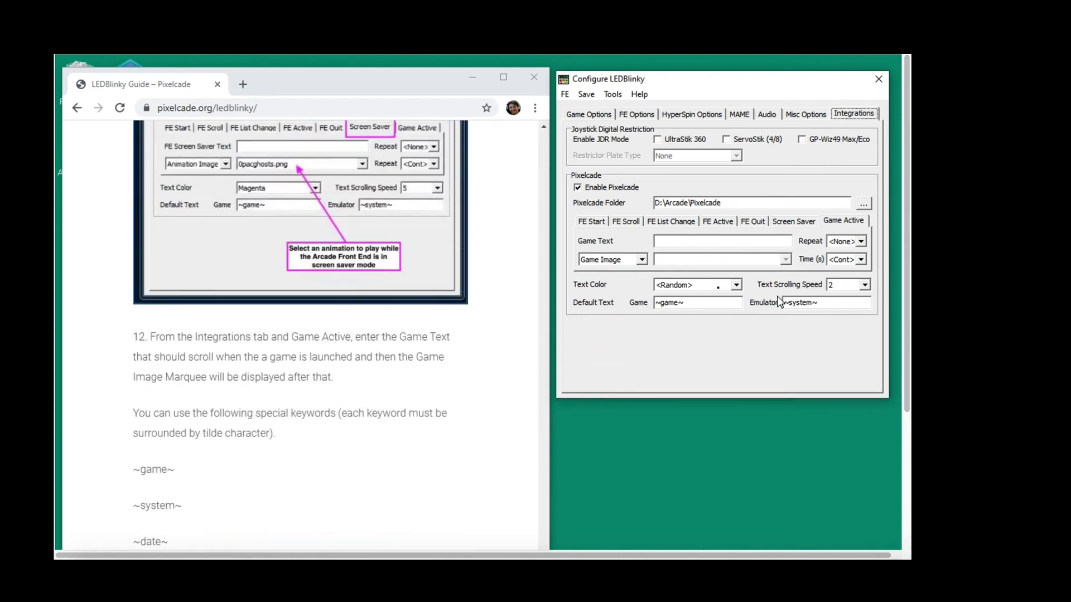
pyautogui.click(691, 241)
pyautogui.write('Now Playing ~game~')
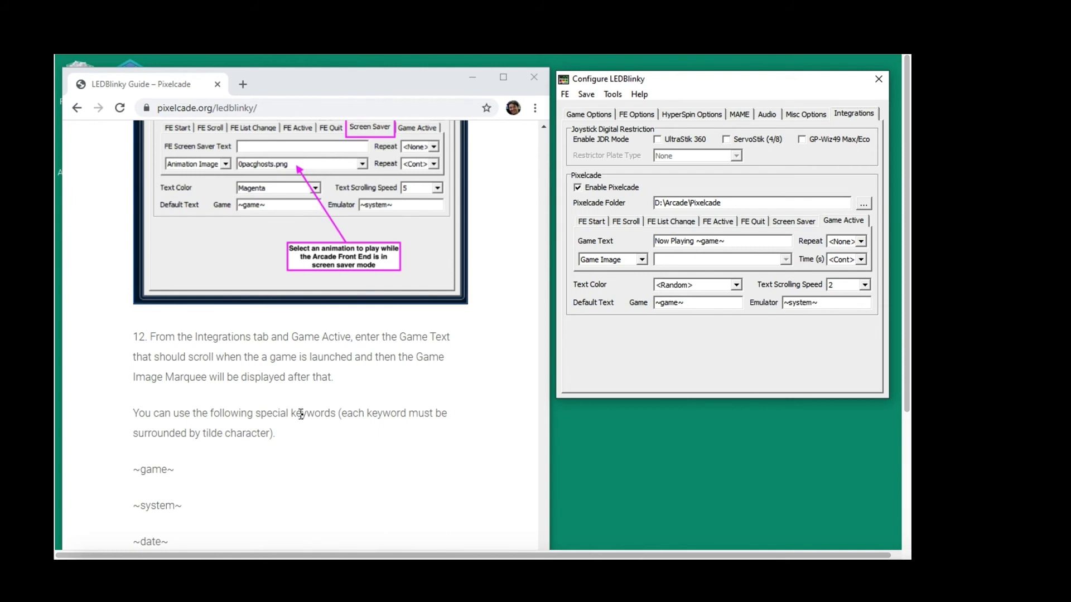
pyautogui.scroll(-3, 303, 415)
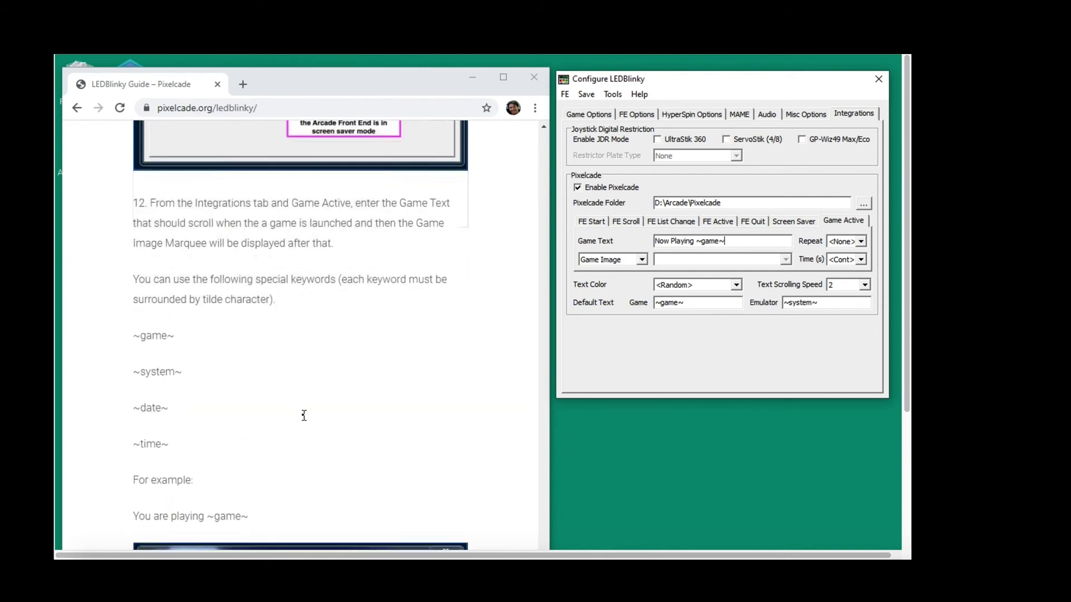
pyautogui.scroll(1, 294, 415)
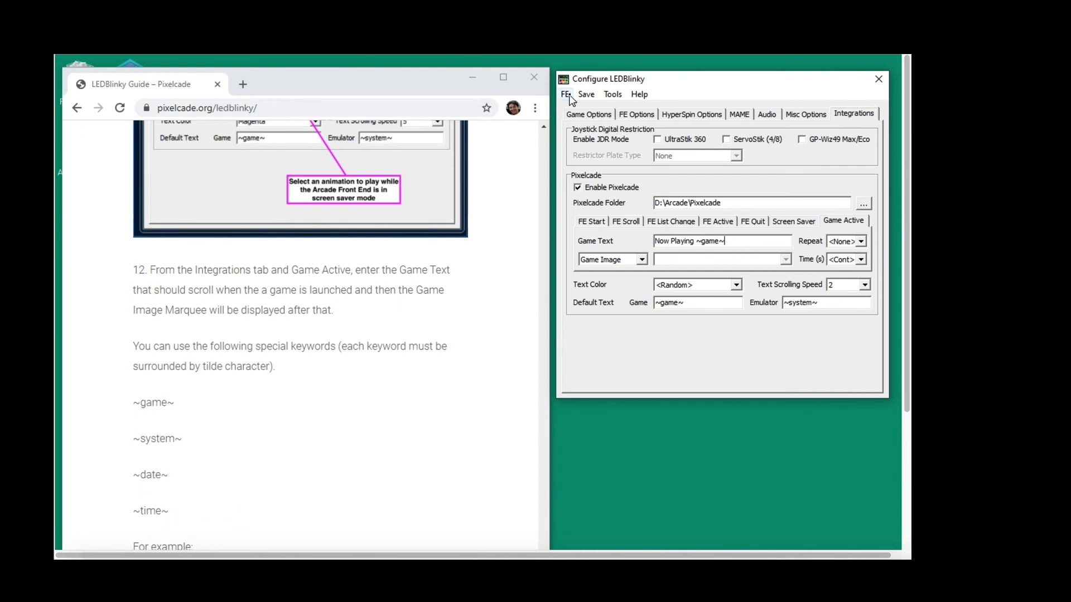
# Save the LEDBlinky configuration and close its window, returning to the desktop.
pyautogui.click(589, 97)
pyautogui.click(879, 79)
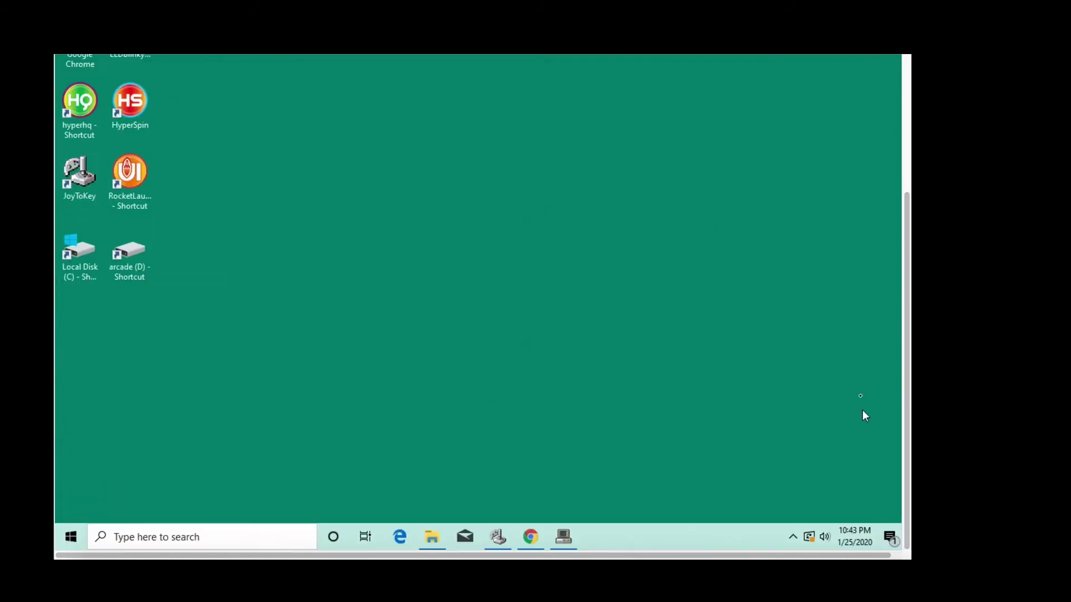
pyautogui.click(905, 99)
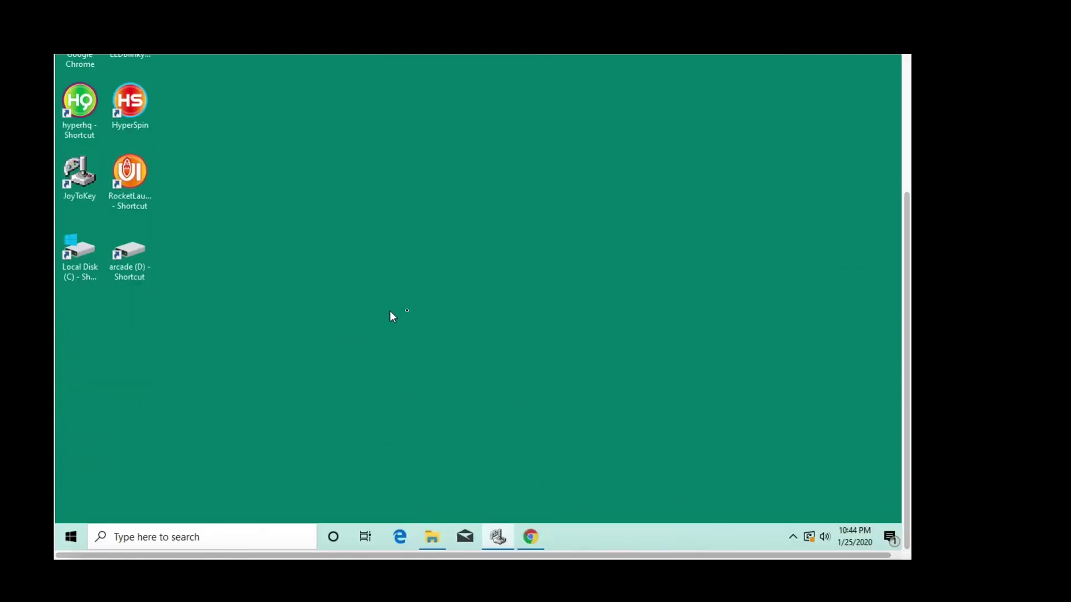
pyautogui.click(907, 124)
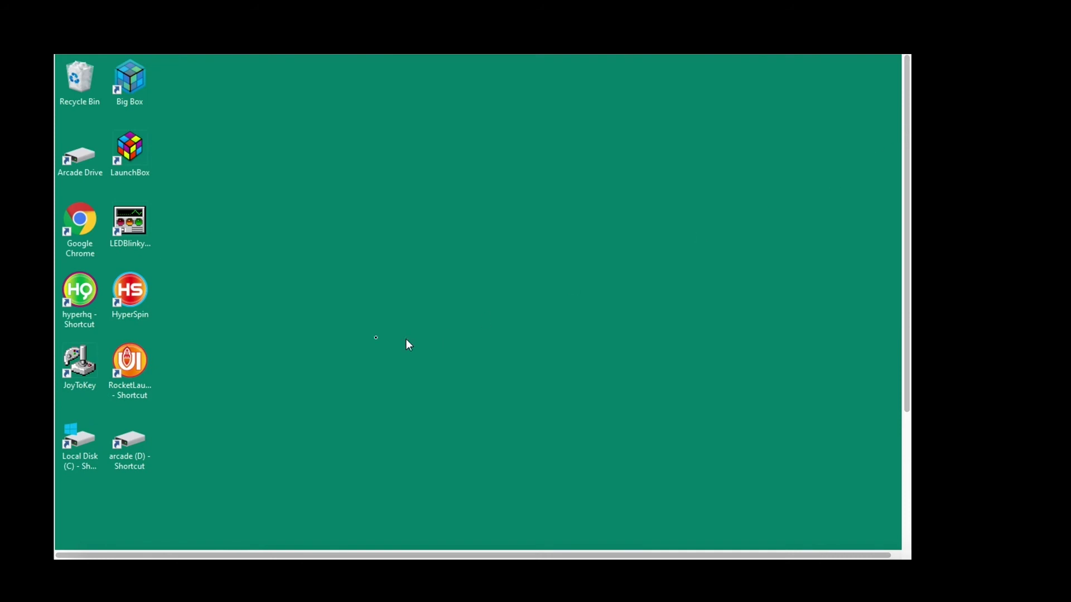
pyautogui.click(909, 500)
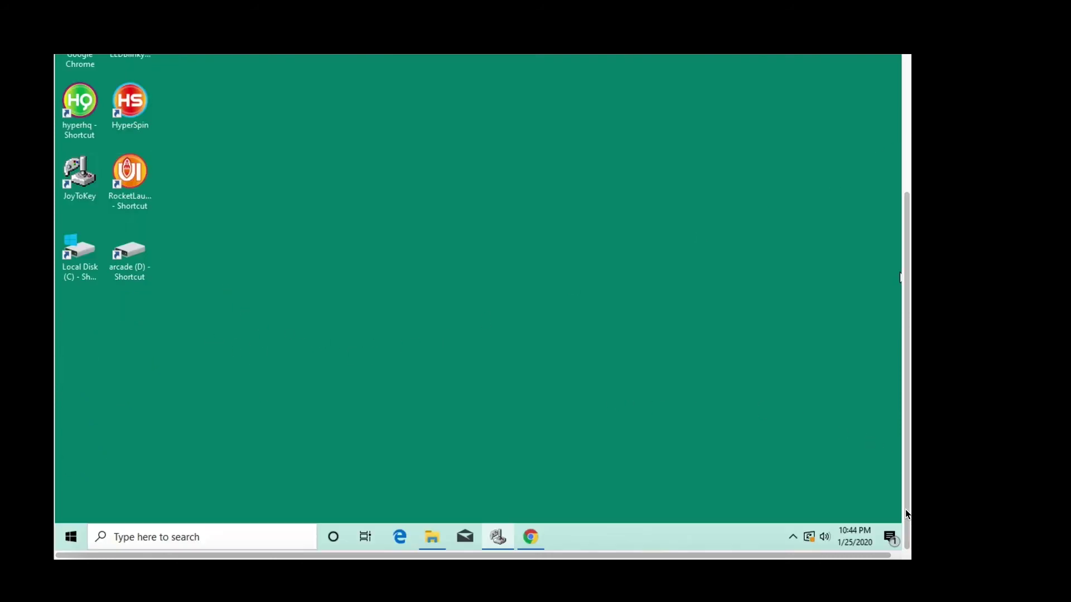
# Copy both license .dat files from D:\Licenses, including reg.dat.
pyautogui.click(428, 536)
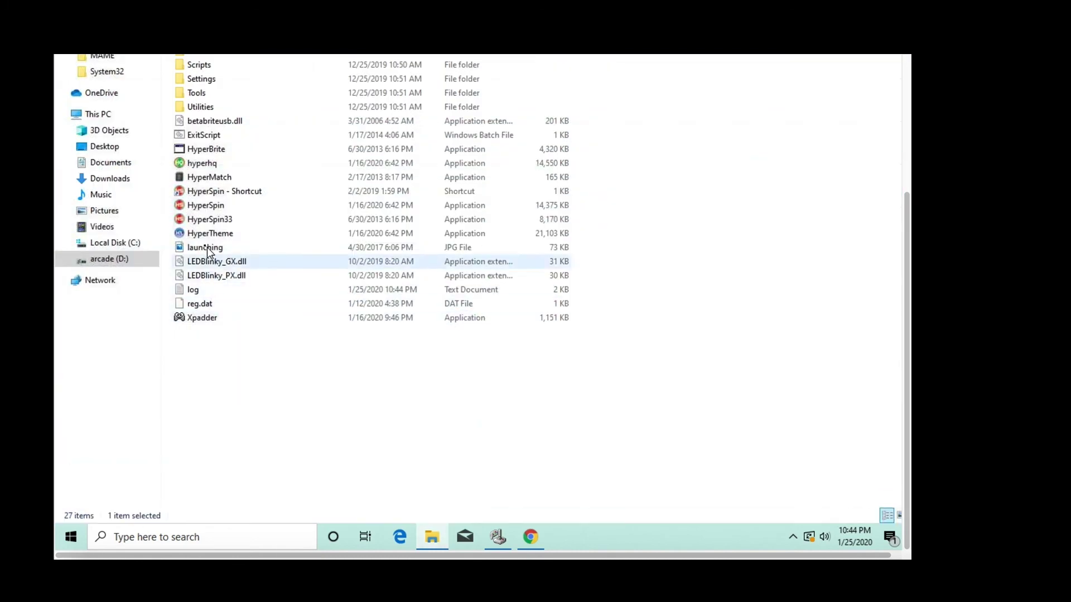
pyautogui.click(133, 260)
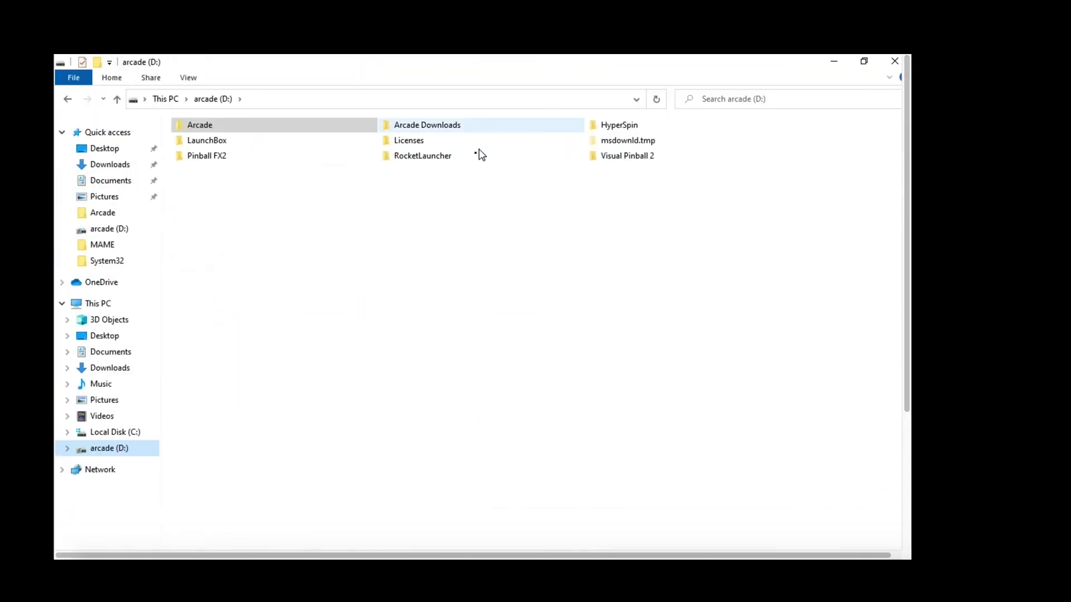
pyautogui.doubleClick(433, 145)
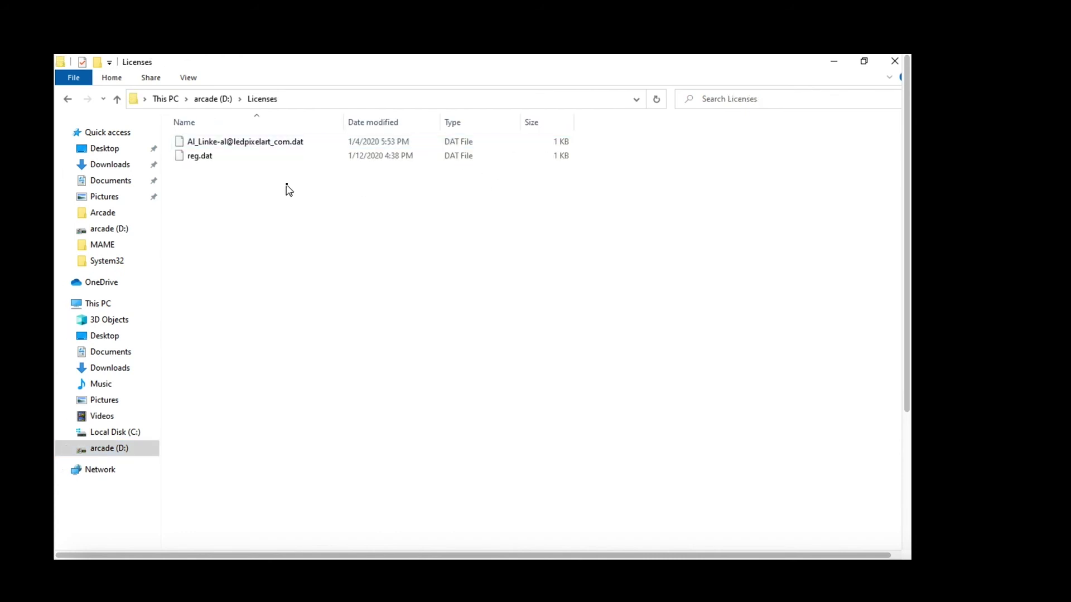
pyautogui.click(213, 161)
pyautogui.keyDown('shift'); pyautogui.click(206, 144); pyautogui.keyUp('shift')
pyautogui.rightClick(207, 144)
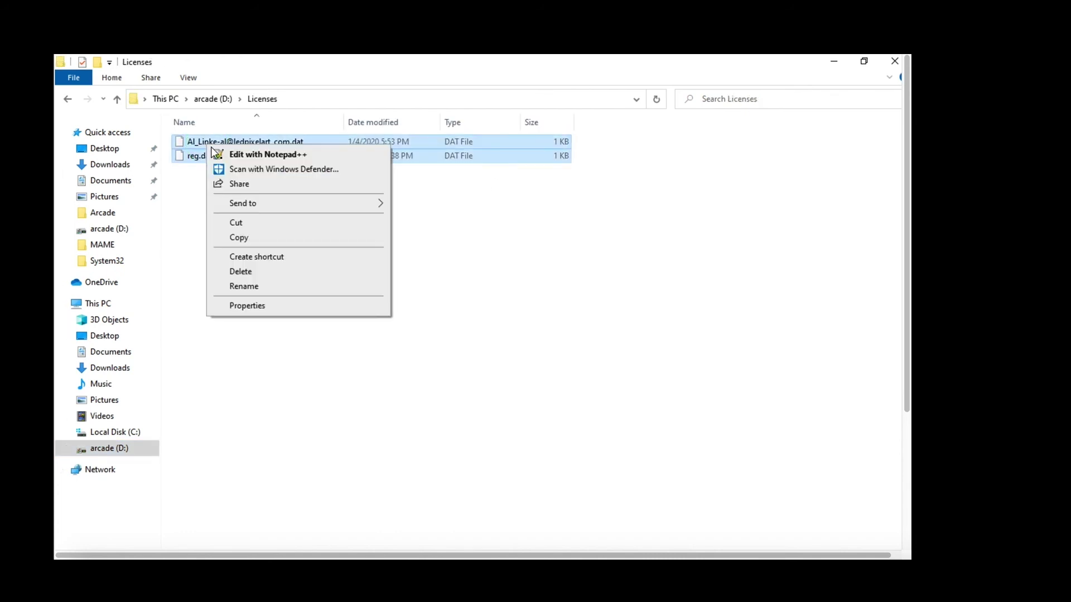
pyautogui.click(246, 240)
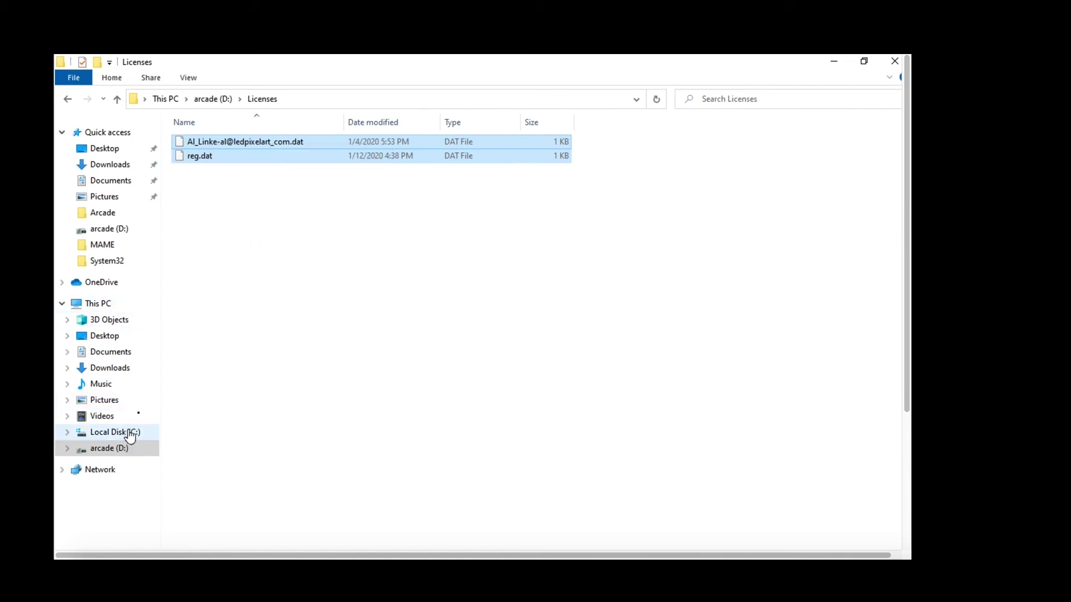
# Paste the license files into D:\Arcade\LEDBlinky.
pyautogui.click(217, 106)
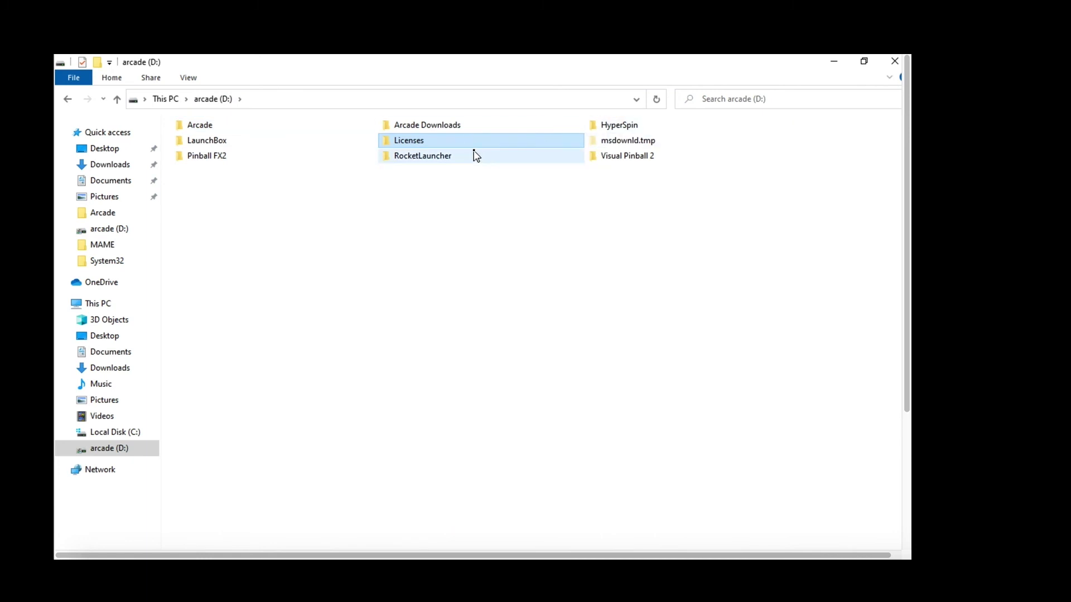
pyautogui.doubleClick(278, 125)
pyautogui.click(231, 203)
pyautogui.doubleClick(230, 203)
pyautogui.rightClick(639, 323)
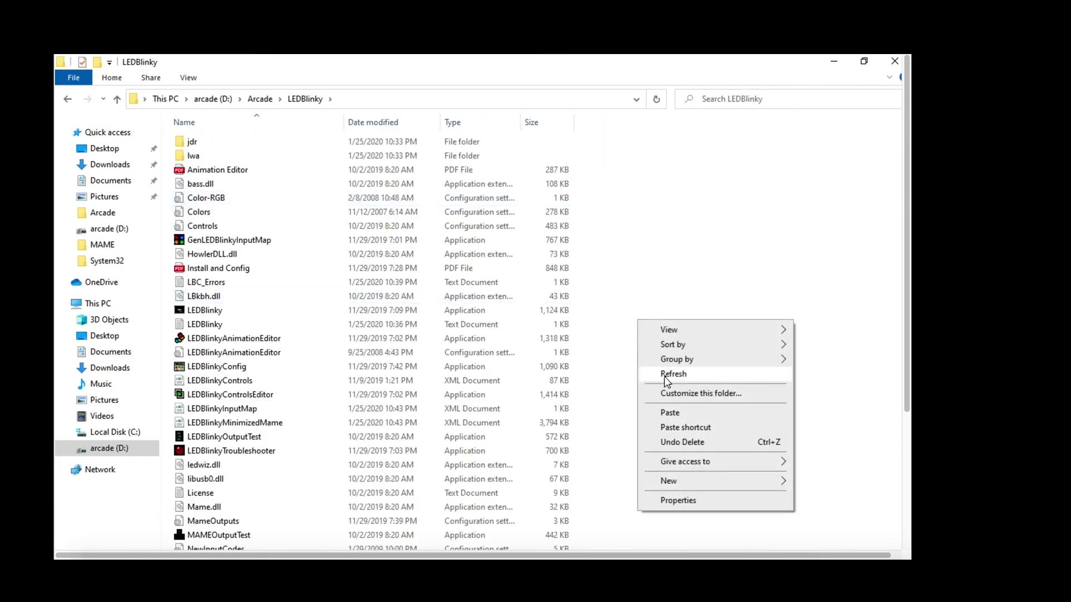
pyautogui.click(670, 413)
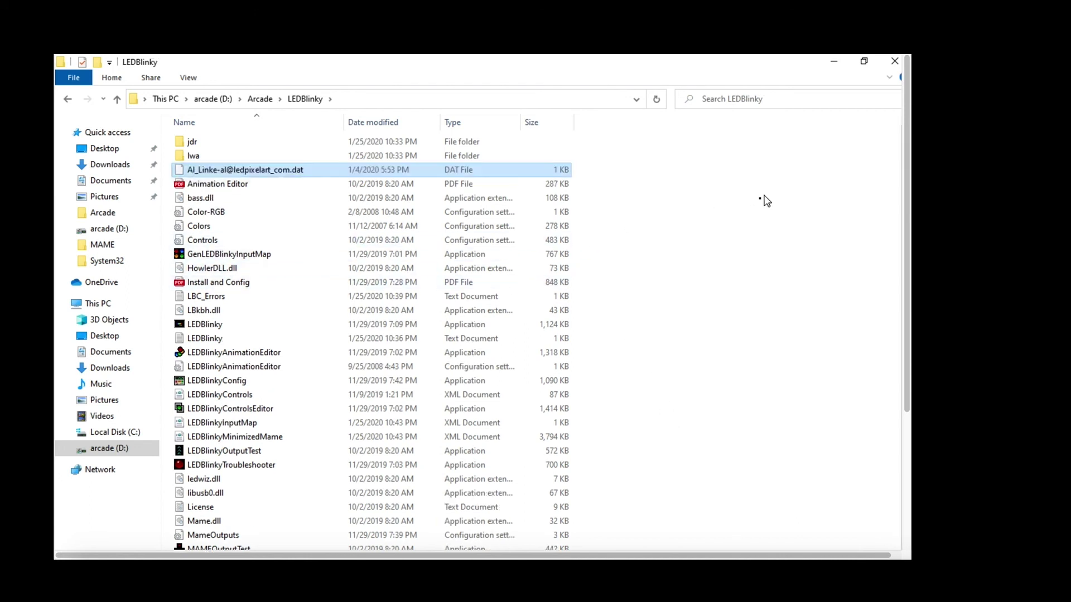
pyautogui.click(776, 153)
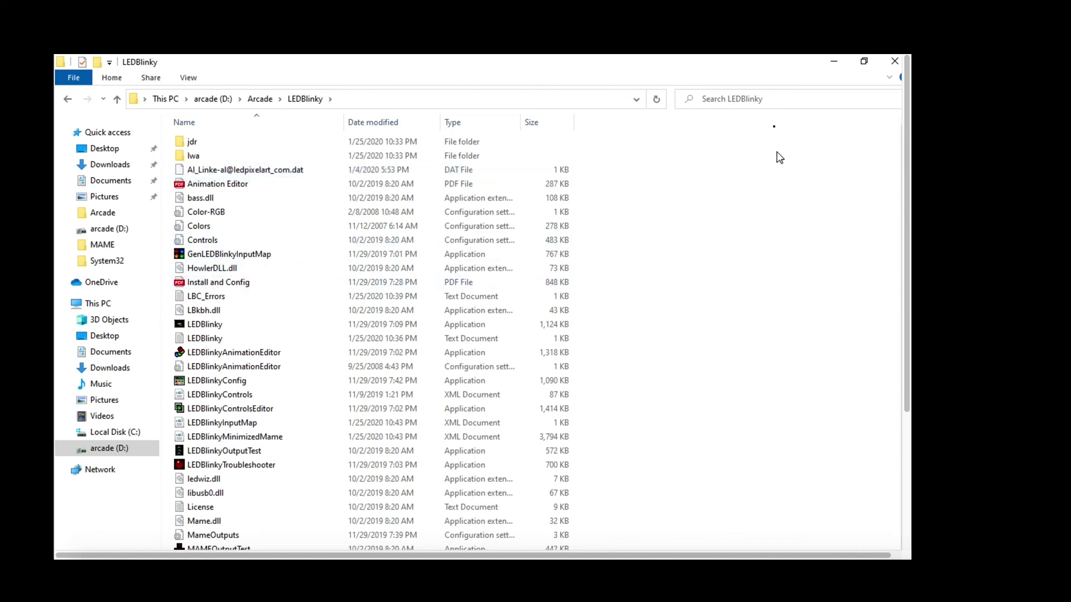
# Close the File Explorer window.
pyautogui.click(891, 63)
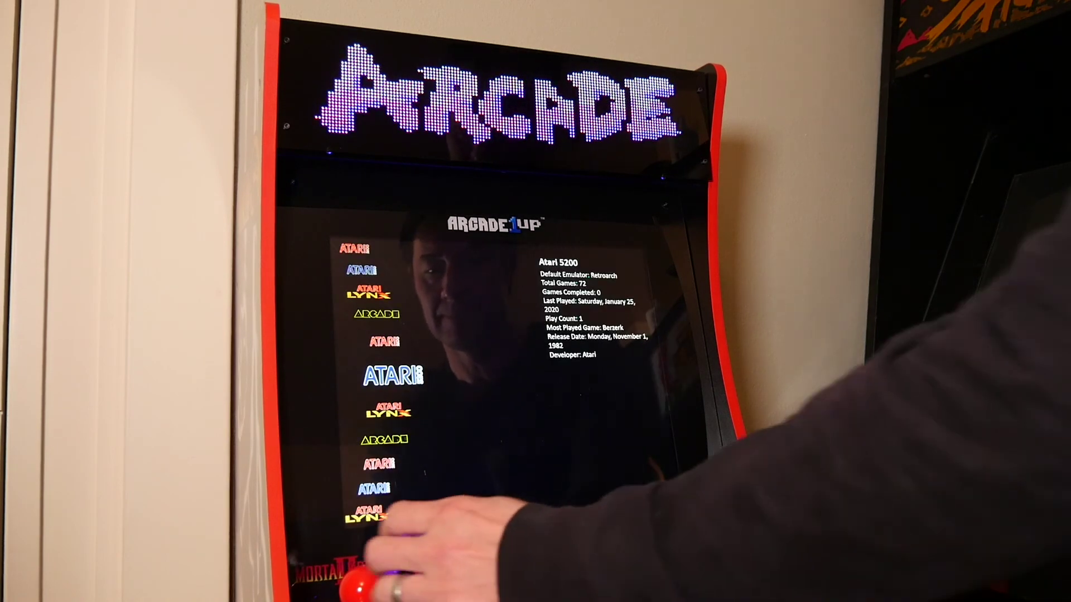
# Open the Arcade platform and launch 4-D Warriors.
pyautogui.press('Down')
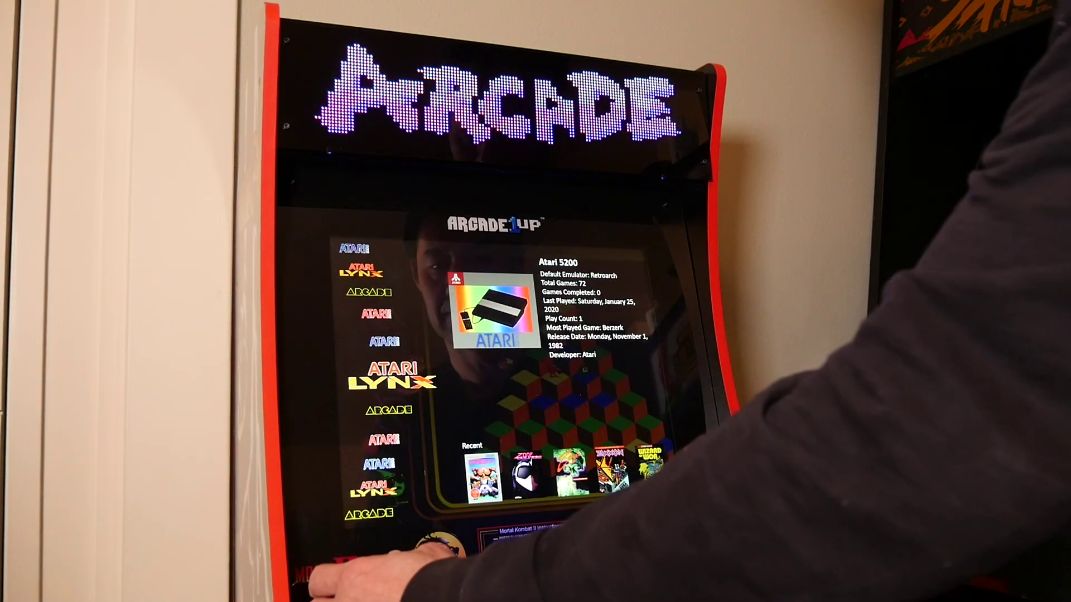
pyautogui.press('Down')
pyautogui.press('Return')
pyautogui.press('Down')
pyautogui.press('Up')
pyautogui.press('Up')
pyautogui.press('Up')
pyautogui.press('Up')
pyautogui.press('Up')
pyautogui.press('Up')
pyautogui.press('Up')
pyautogui.press('Up')
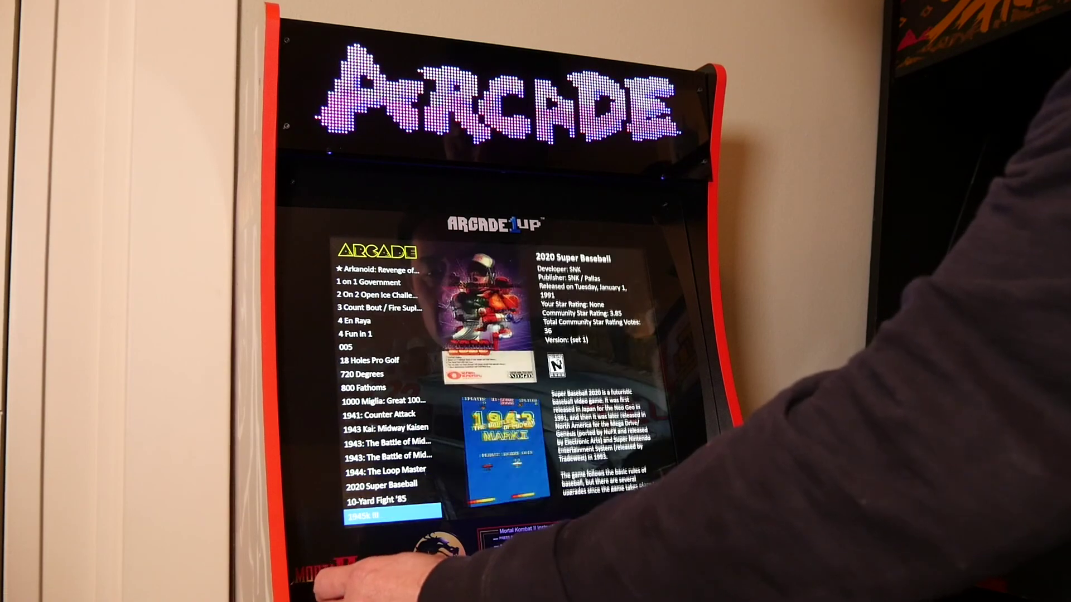
pyautogui.press('Down')
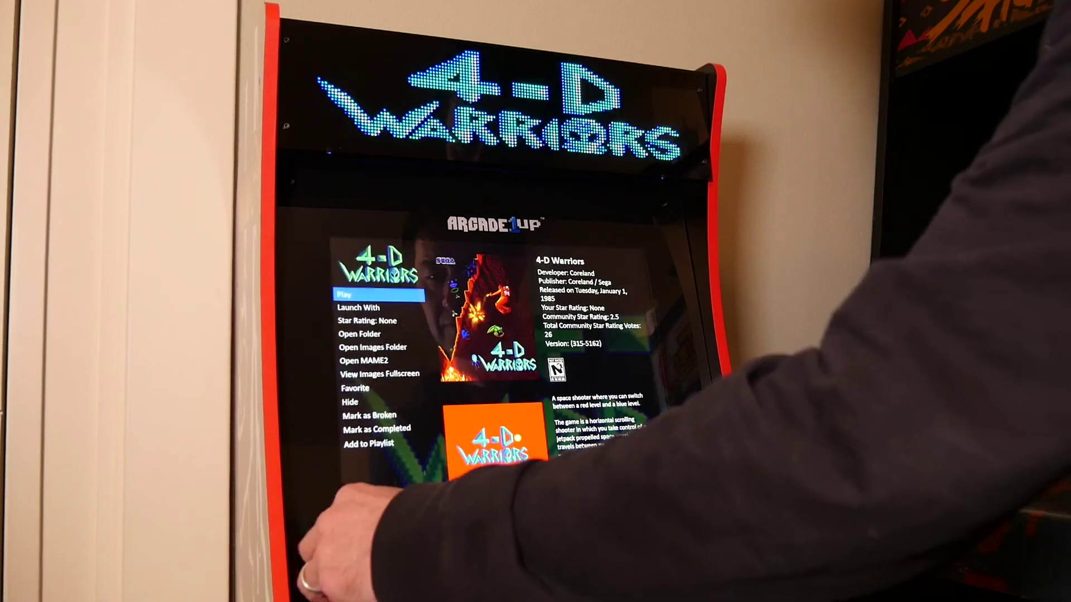
pyautogui.press('Return')
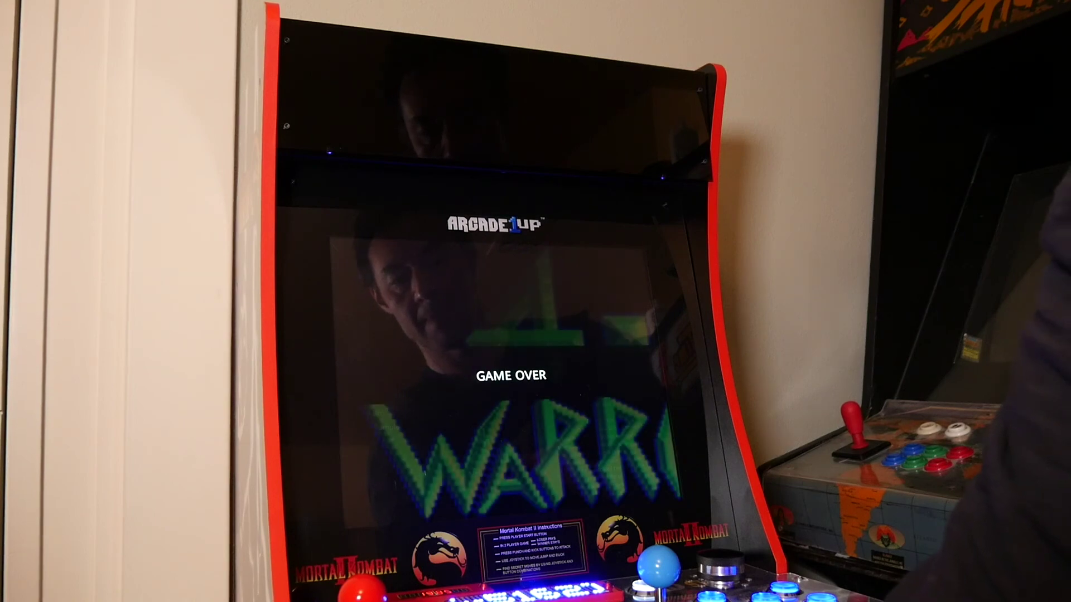
# Quit 4-D Warriors and exit BigBox from its main menu.
pyautogui.press('Escape')
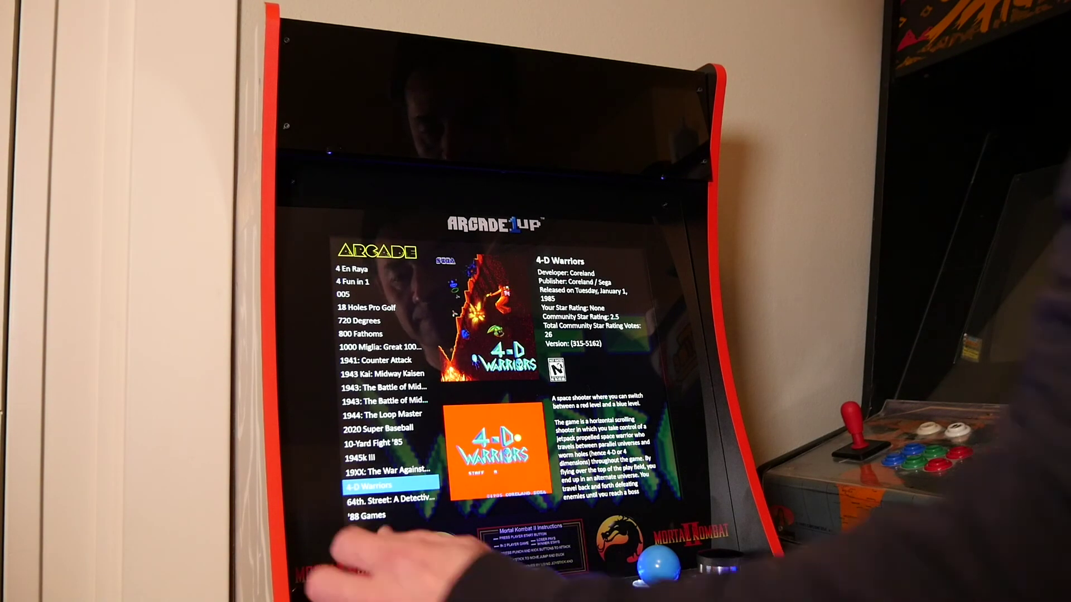
pyautogui.press('Escape')
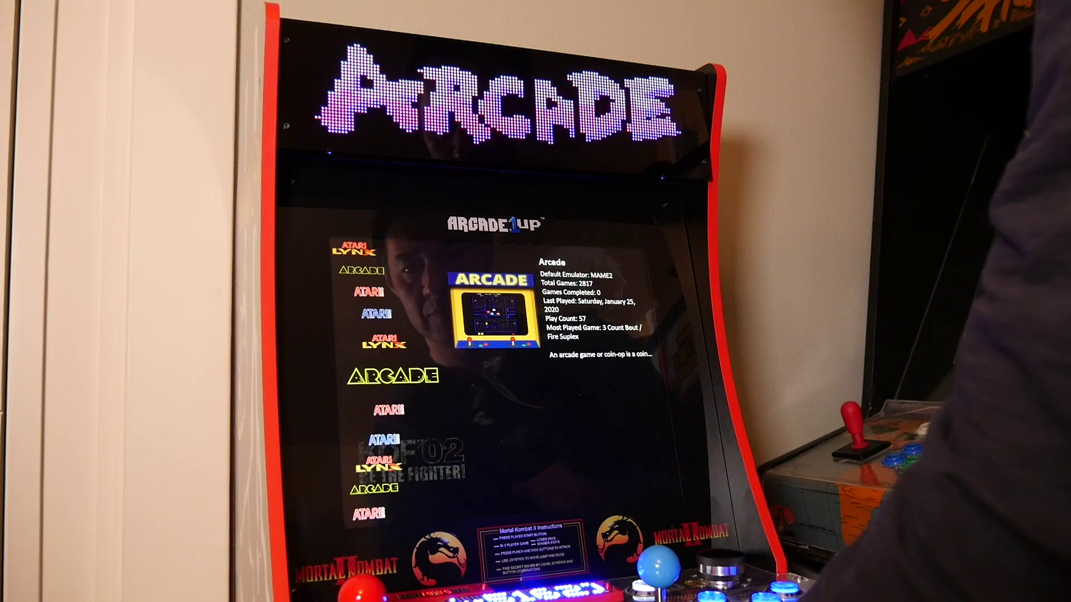
pyautogui.press('Escape')
pyautogui.press('Up')
pyautogui.press('Up')
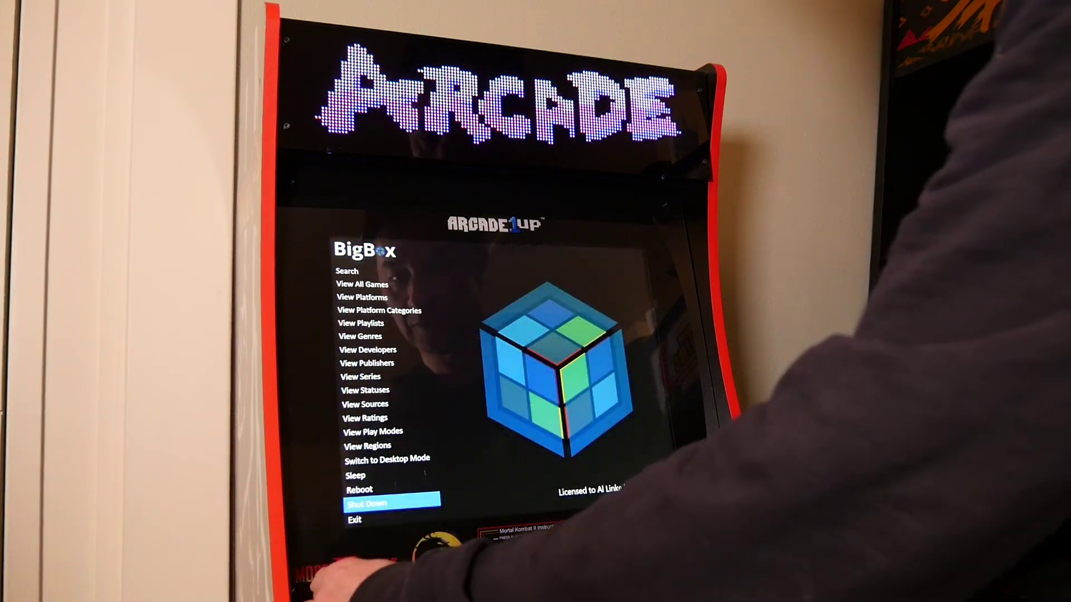
pyautogui.press('Down')
pyautogui.press('Down')
pyautogui.press('Up')
pyautogui.press('Up')
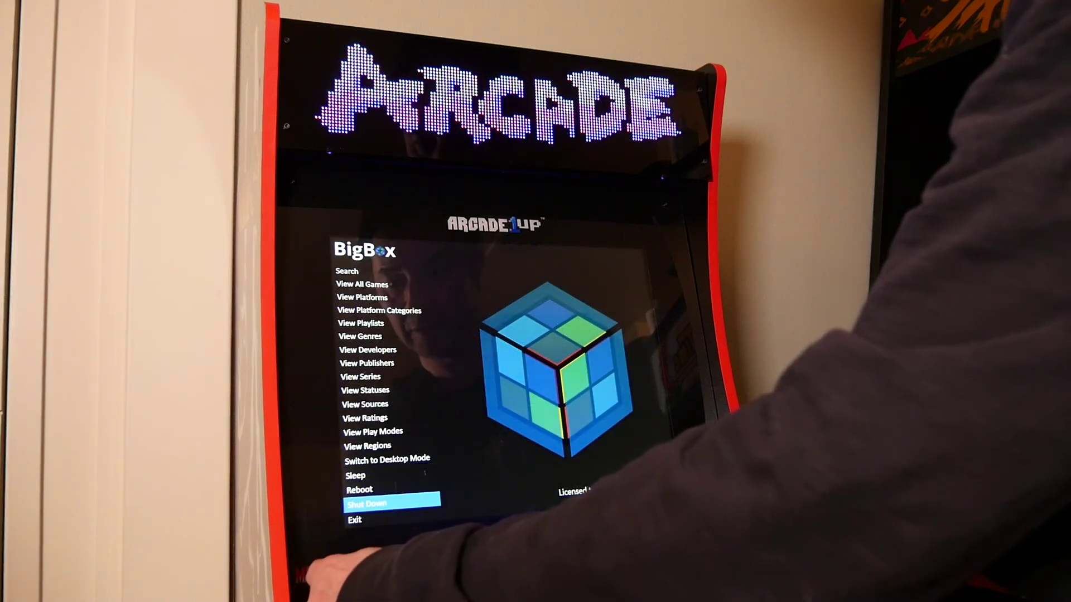
pyautogui.press('Down')
pyautogui.press('Down')
pyautogui.press('Up')
pyautogui.press('Up')
pyautogui.press('Up')
pyautogui.press('Up')
pyautogui.press('Up')
pyautogui.press('Up')
pyautogui.press('Up')
pyautogui.press('Up')
pyautogui.press('Up')
pyautogui.press('Down')
pyautogui.press('Down')
pyautogui.press('Down')
pyautogui.press('Down')
pyautogui.press('Down')
pyautogui.press('Down')
pyautogui.press('Down')
pyautogui.press('Down')
pyautogui.press('Return')
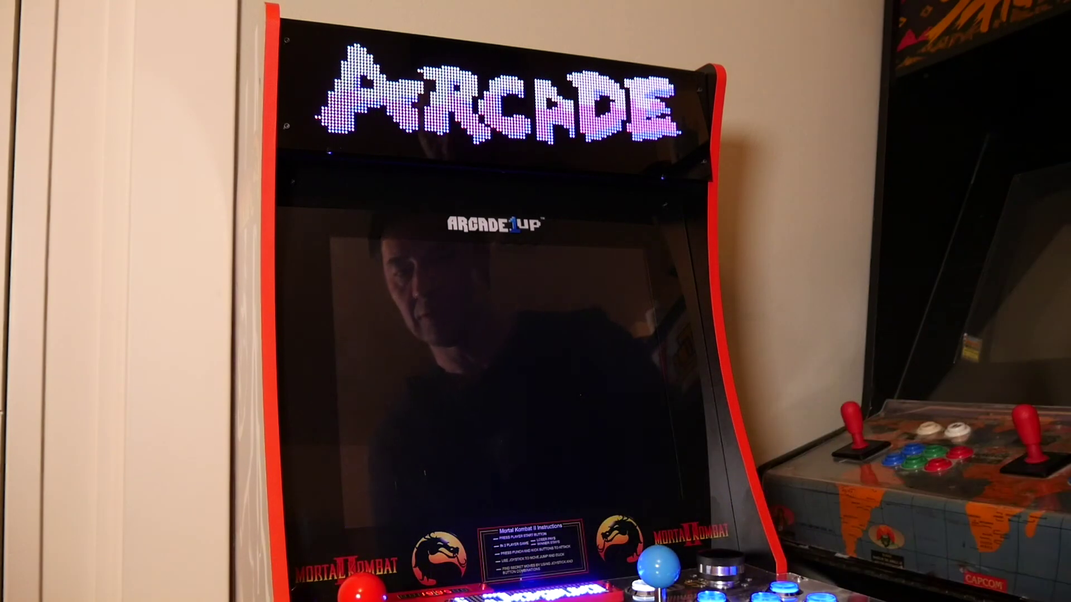